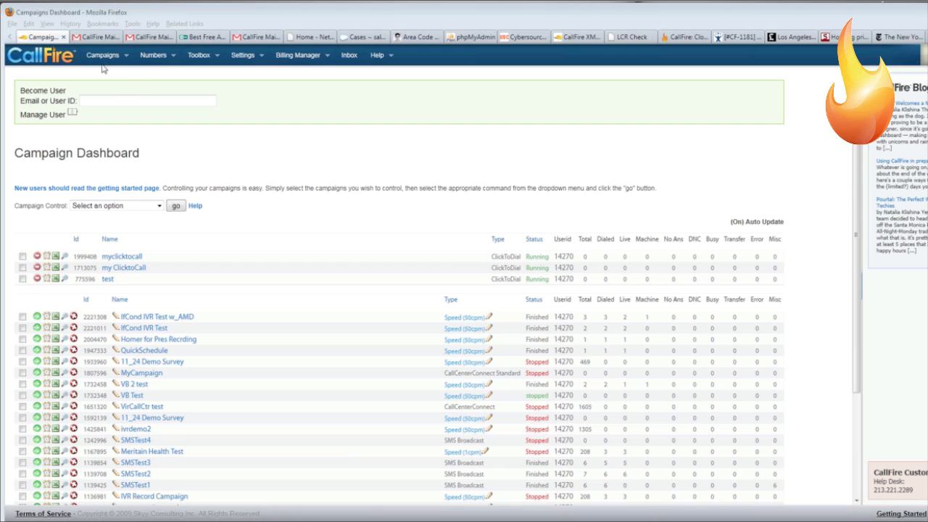
- Create a new Hosted IVR campaign
mouse_move(103, 57)
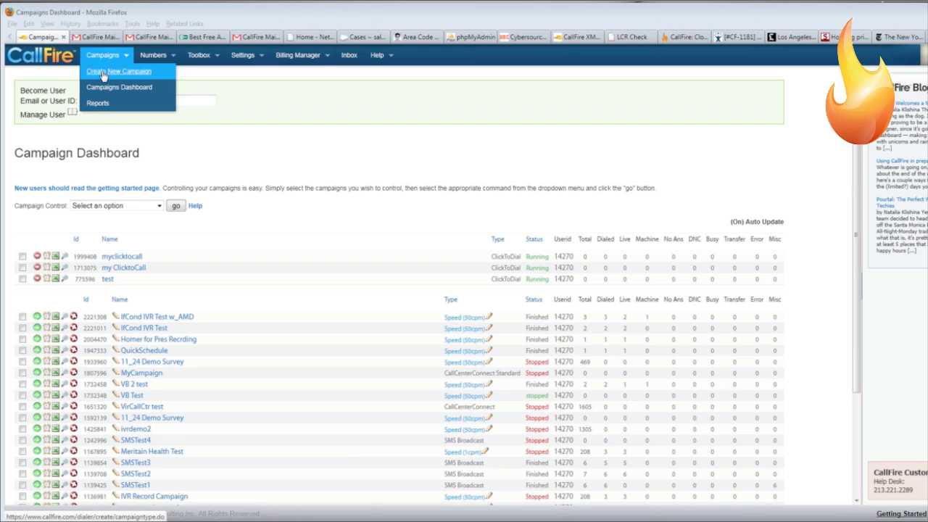
left_click(103, 73)
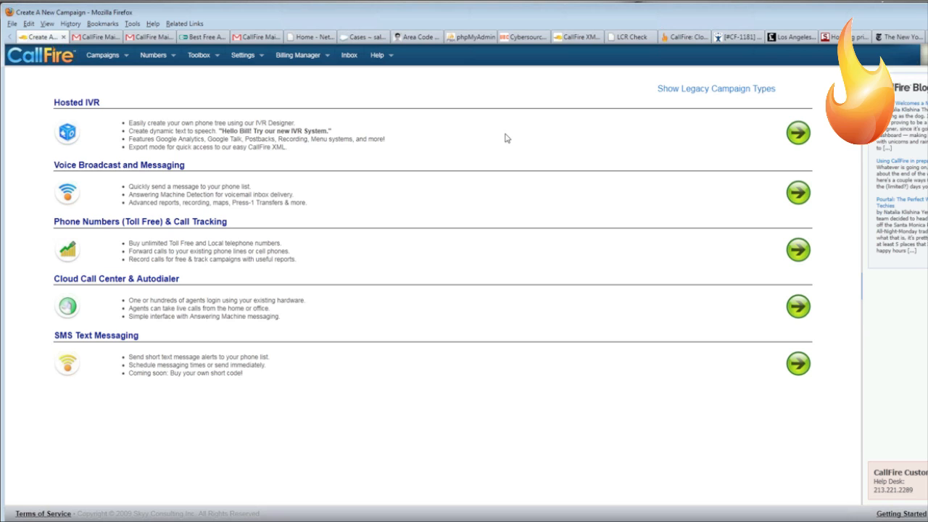
left_click(804, 133)
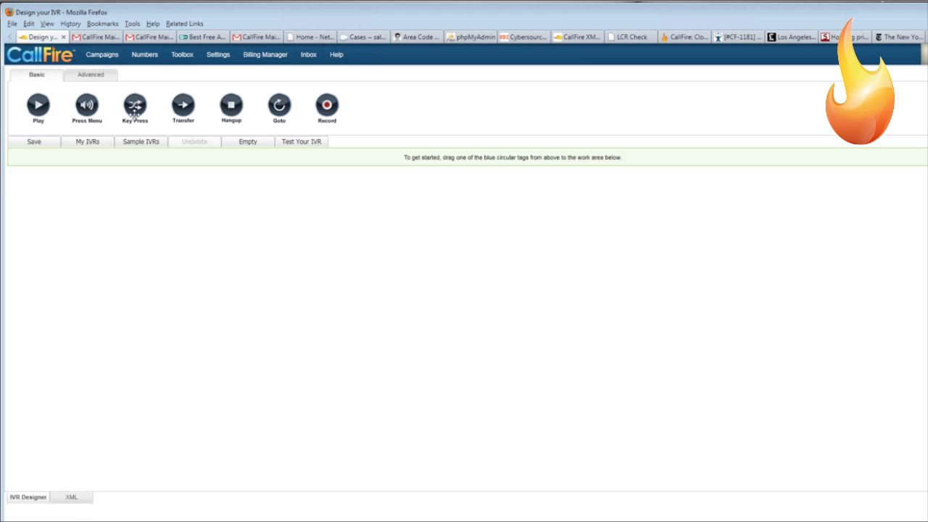
- Examine the IVR designer's basic and advanced actions, the save form and the list of saved IVRs
left_click(99, 76)
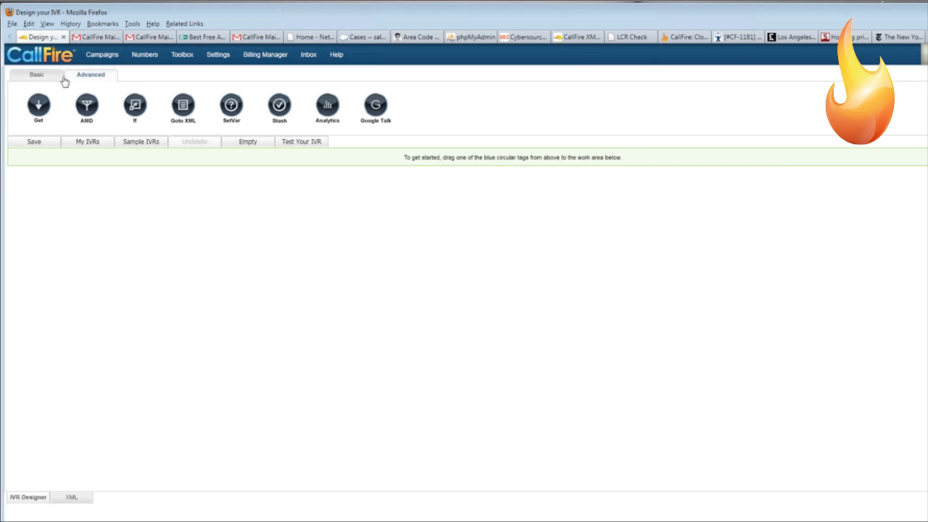
left_click(38, 76)
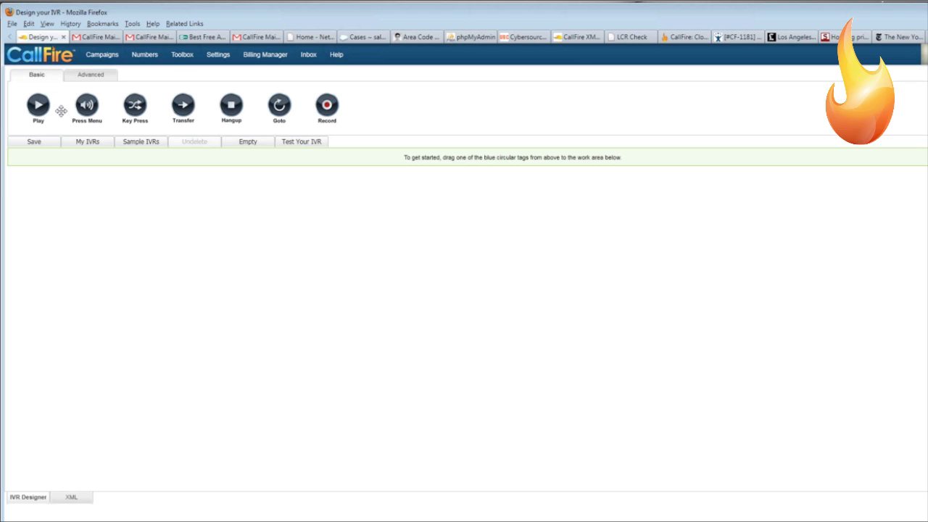
left_click_drag(40, 106, 22, 96)
left_click(42, 144)
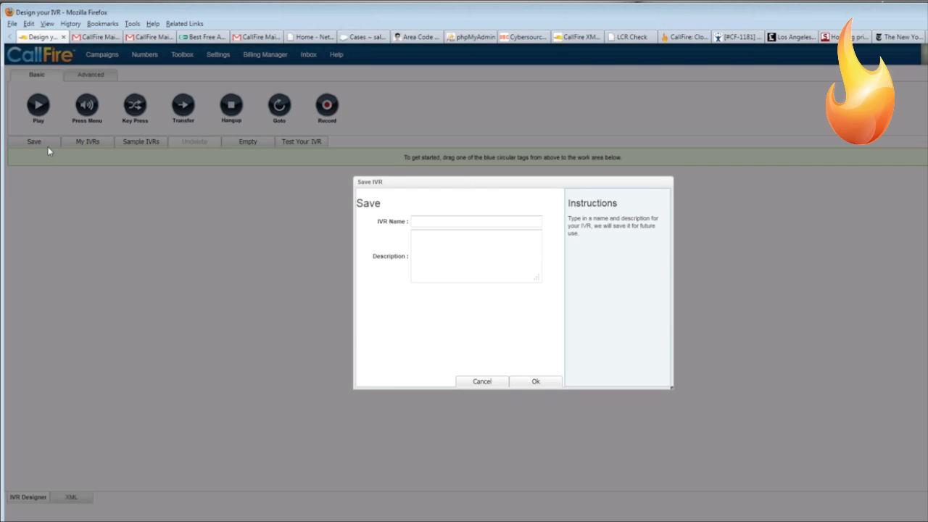
left_click(500, 384)
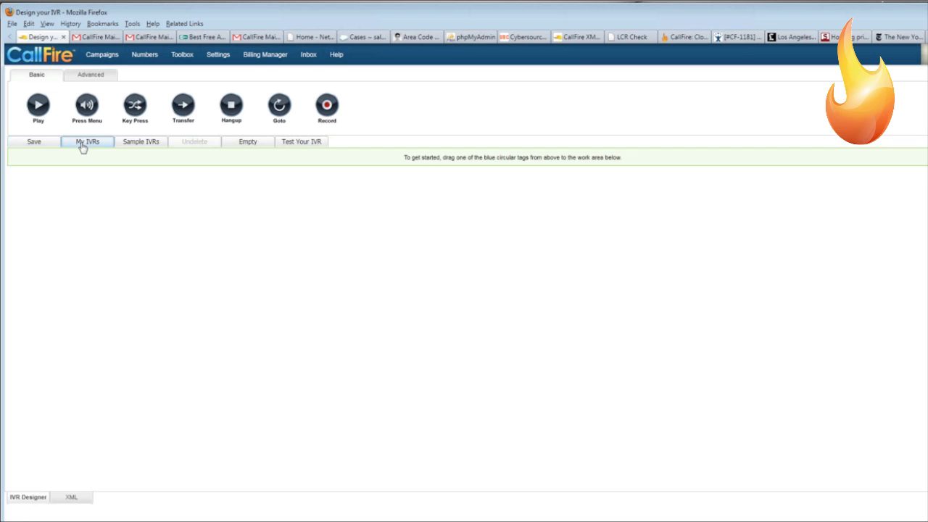
left_click(84, 145)
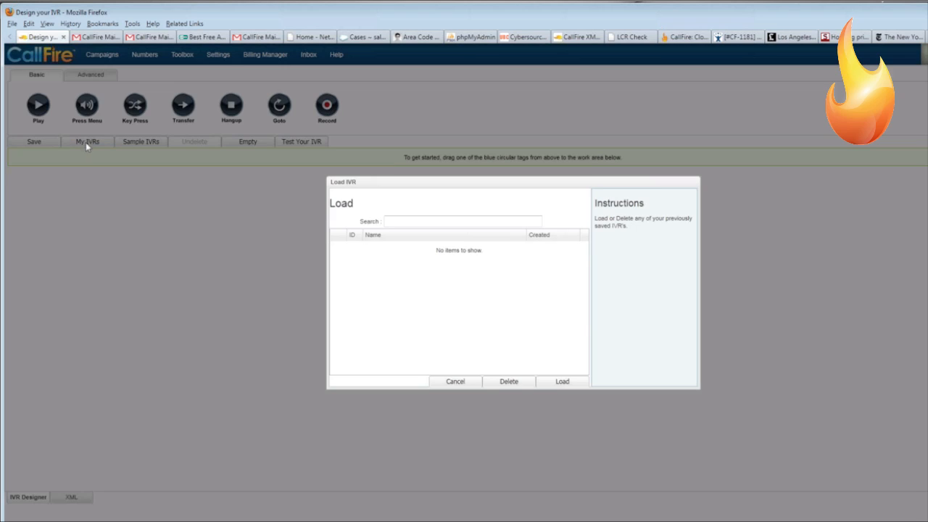
left_click(456, 381)
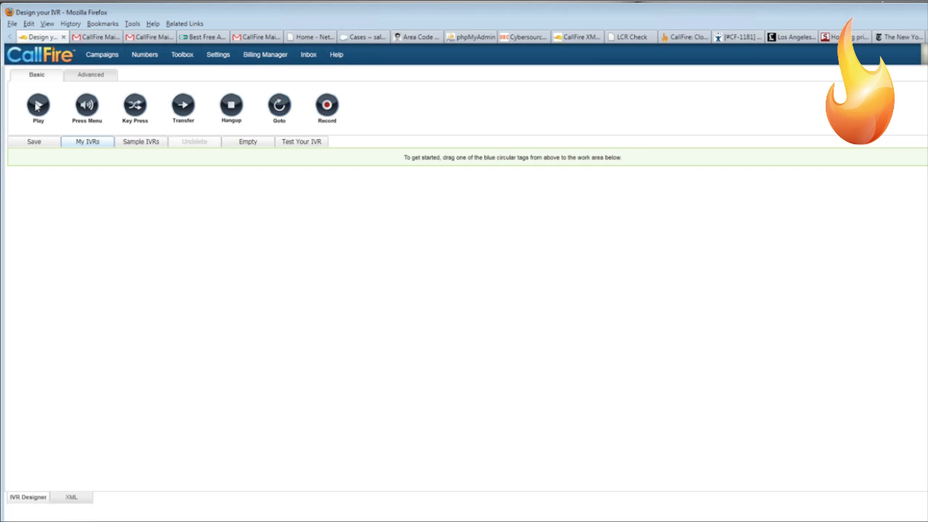
- Add a Play action to the empty IVR work area and name it "play TL"
left_click_drag(38, 105, 37, 186)
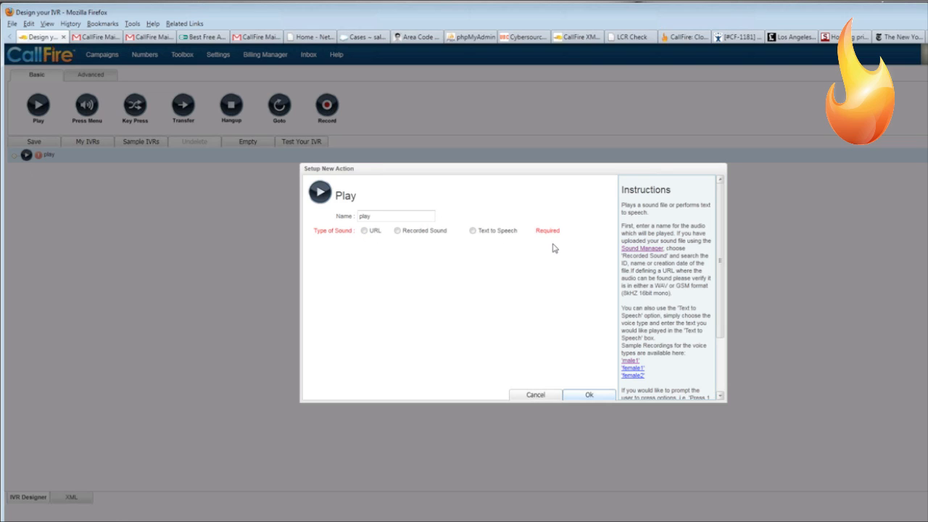
left_click(421, 216)
type("TL")
left_click(364, 233)
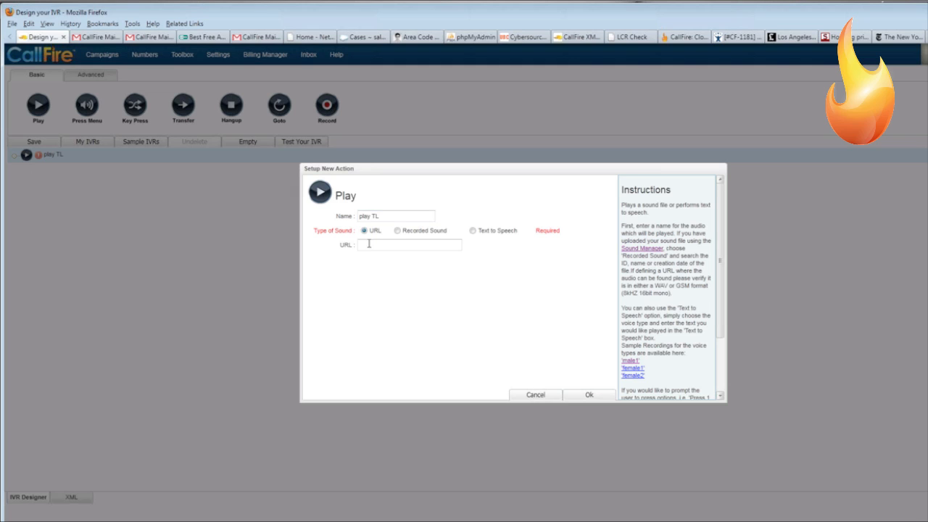
left_click(384, 246)
type("http://www.mysite.com/myfile.wav")
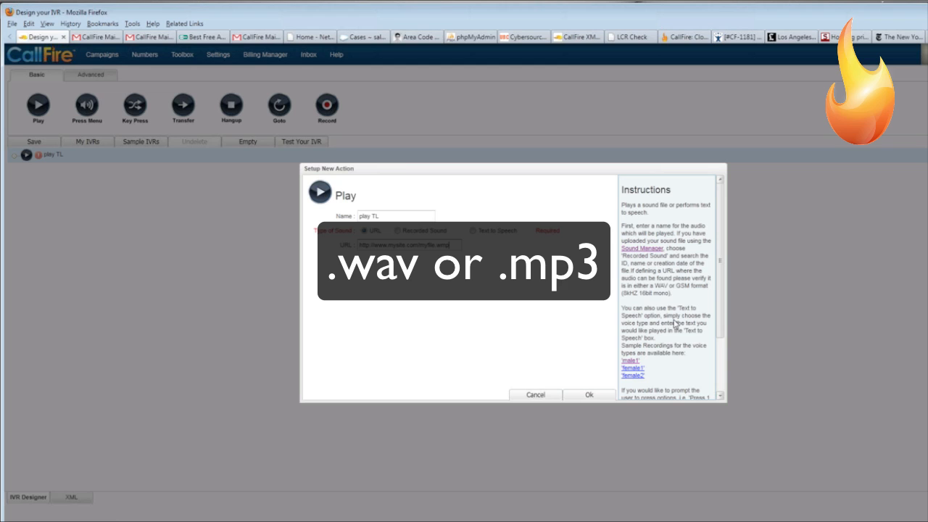
type("3")
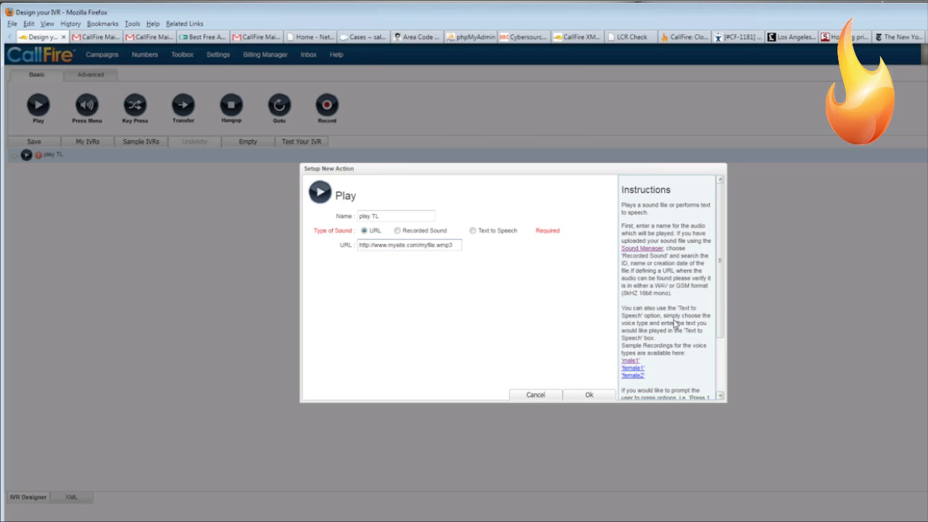
key("Left")
key("Left")
key("Left")
key("BackSpace")
- Change the sound type to Recorded Sound and choose the recording "240188 - Jun_24_9:49:32.wav ABC Emerg1"
left_click(397, 231)
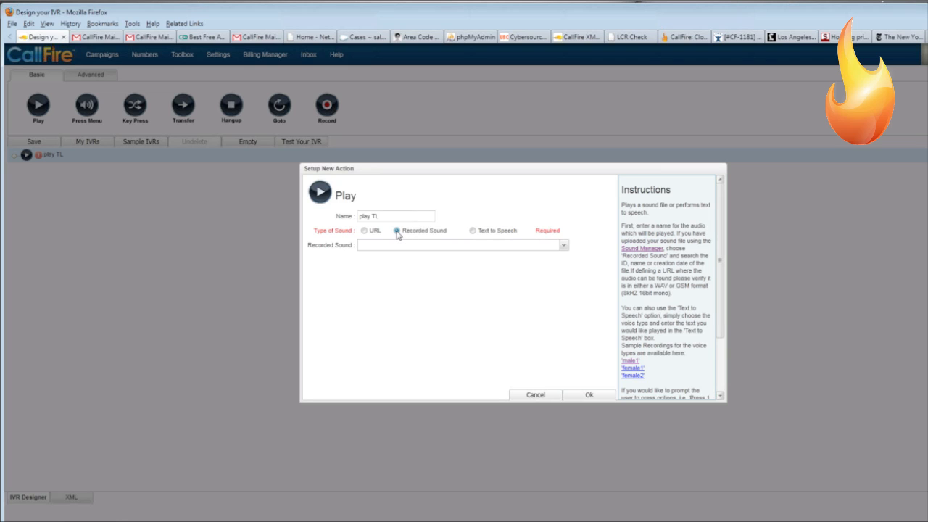
left_click(564, 247)
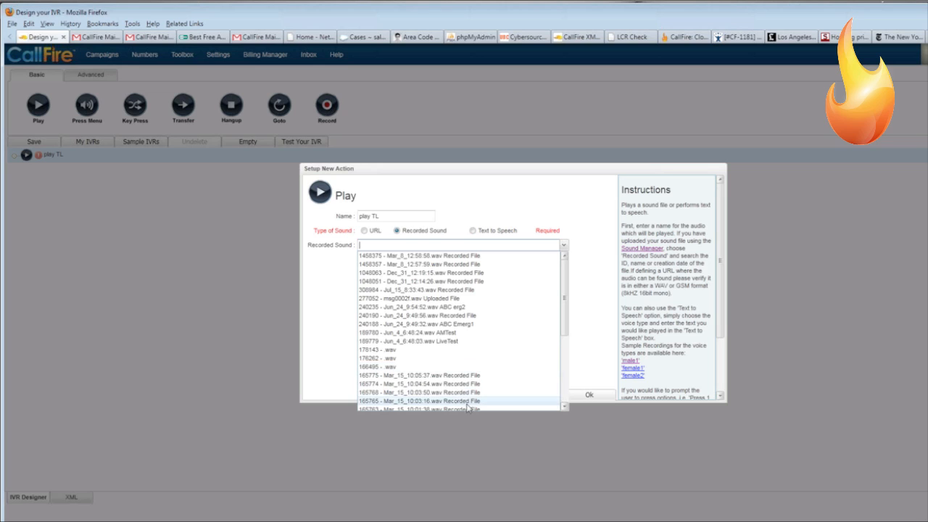
left_click(449, 325)
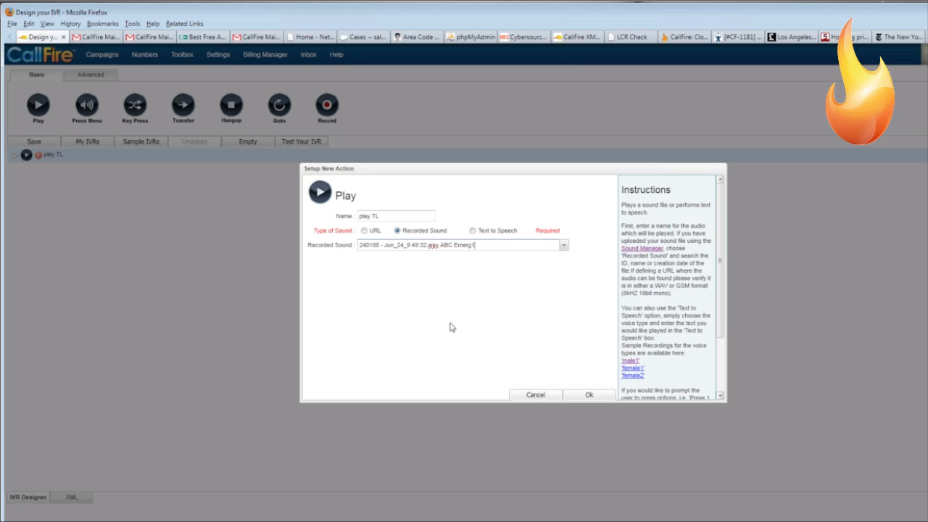
- Set the Play action to Text to Speech with the female2 voice and the text "Hi, welcome to our survey."
left_click(472, 231)
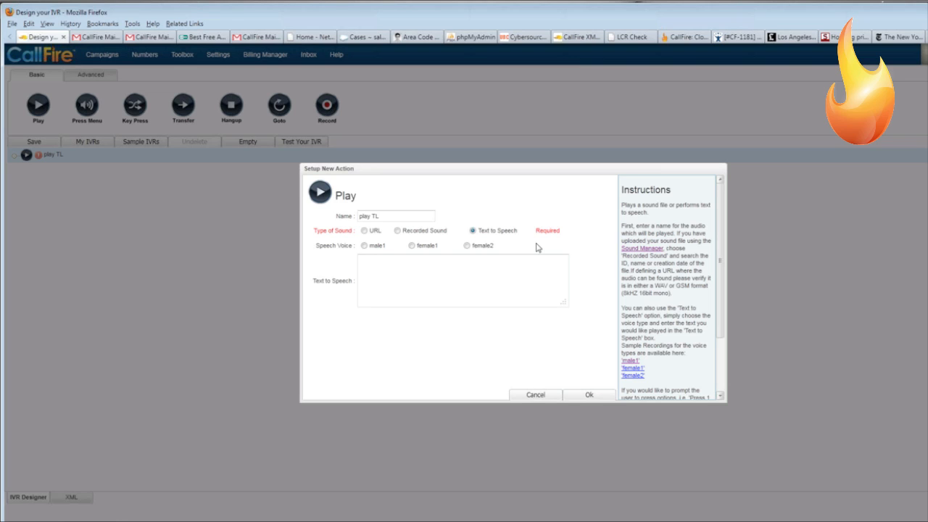
left_click(468, 246)
left_click(398, 264)
type("Hi, welcome to our ")
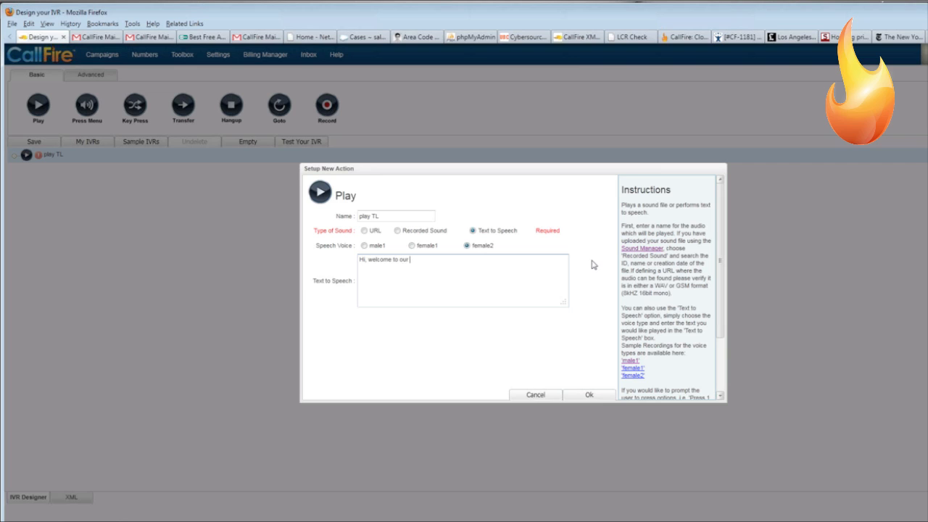
type("survey.")
- Rename the Play action "play Greeting" and accept its setup
double_click(375, 216)
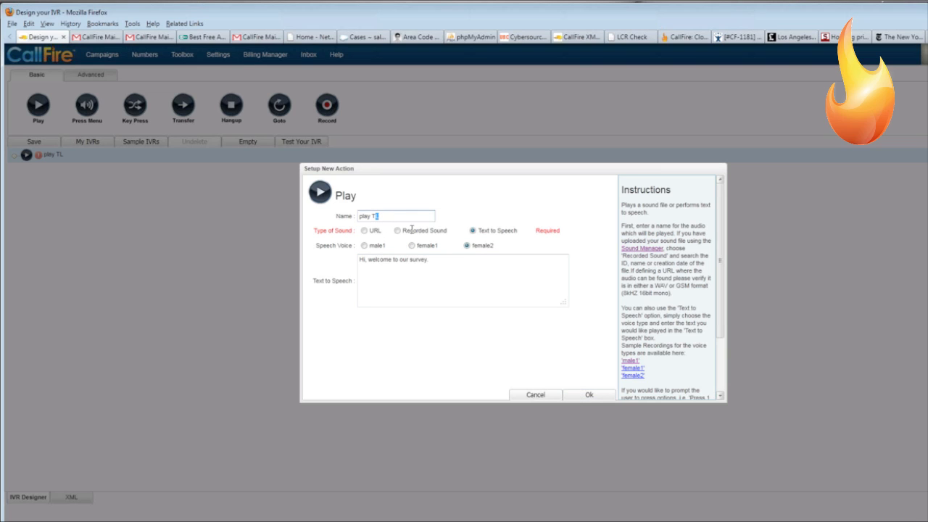
type("Greeting")
left_click(588, 396)
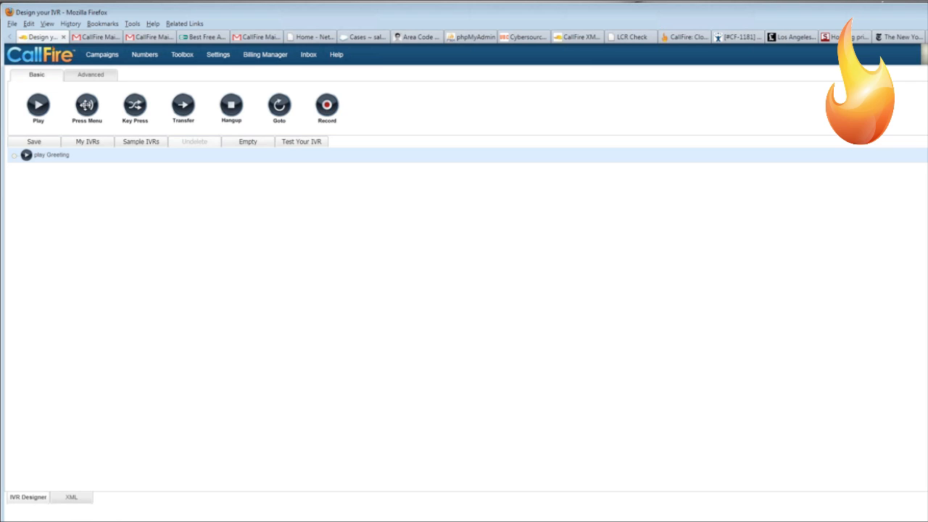
- Add a Press Menu action below the greeting and name it "Menu TL", keeping the default digit and timeout settings
left_click_drag(87, 104, 11, 167)
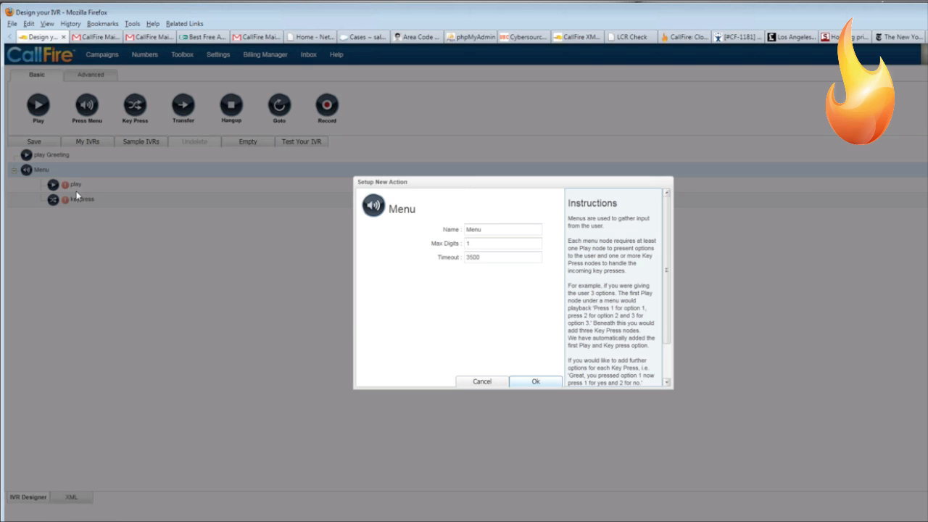
left_click(504, 230)
type("TL")
left_click(474, 243)
left_click(536, 382)
left_click(490, 257)
left_click(536, 383)
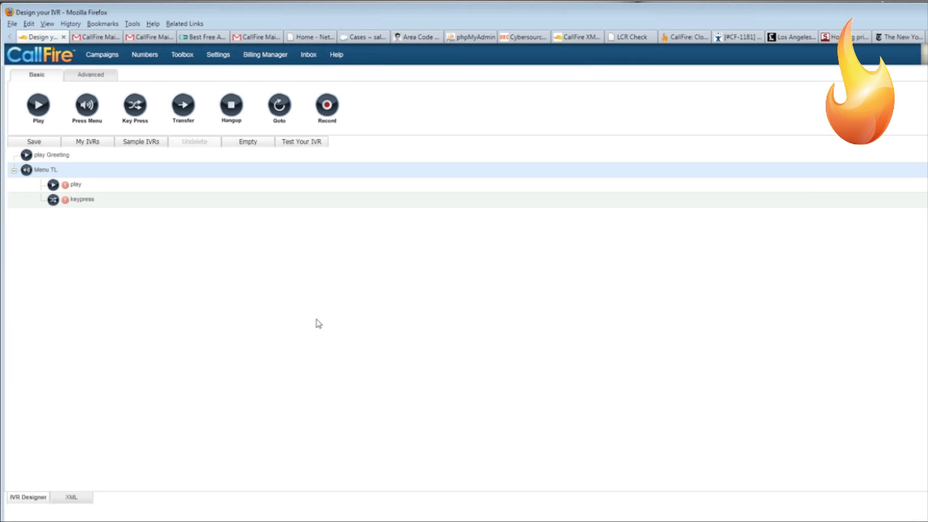
- Name the menu's Play action "play TL" and set it to Text to Speech with the female2 voice
double_click(104, 188)
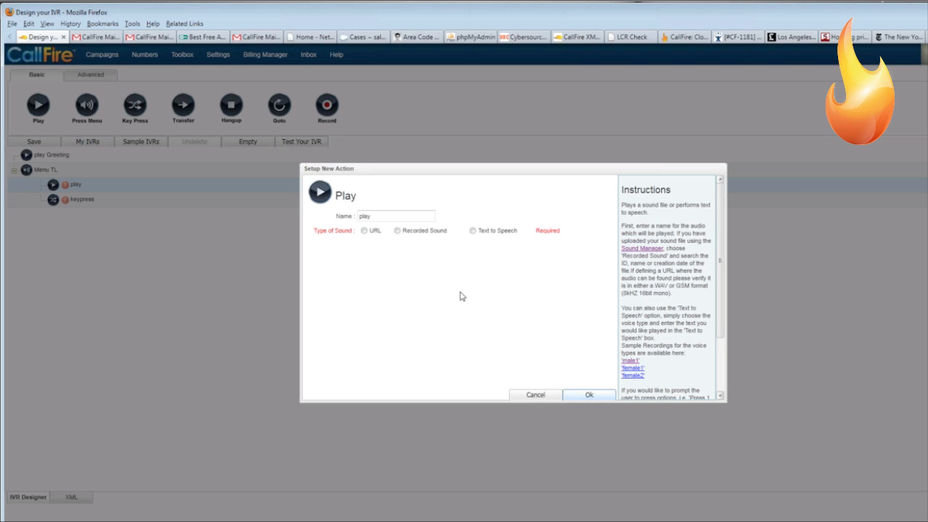
left_click(389, 212)
type("TL")
left_click(472, 231)
left_click(467, 245)
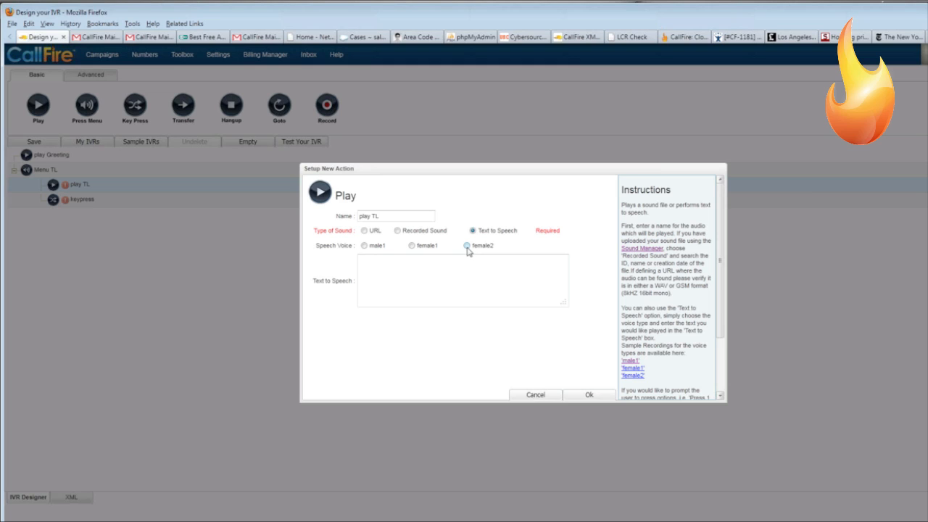
- Enter the menu prompt text "Will you take our survey? Press 1 for yes, or two for no."
left_click(438, 264)
type("Will you take o")
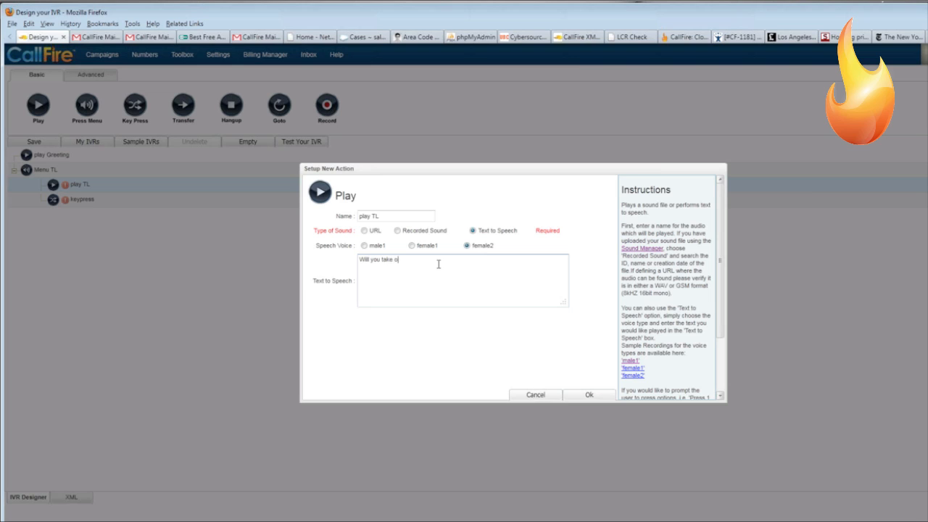
type("ur survey?")
type("Press 1 for yes, or two for no.")
- Append "Or press 3 to leave a message, or 4 to talk with an agent." to the prompt and accept it
type("Or press 3 to leav")
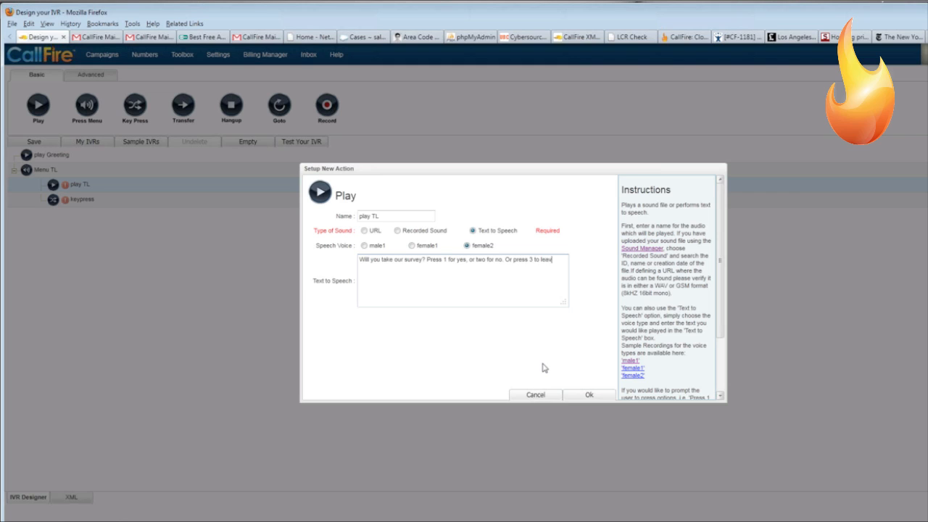
type("e a message, or 4 to talk with an agent.")
left_click(590, 396)
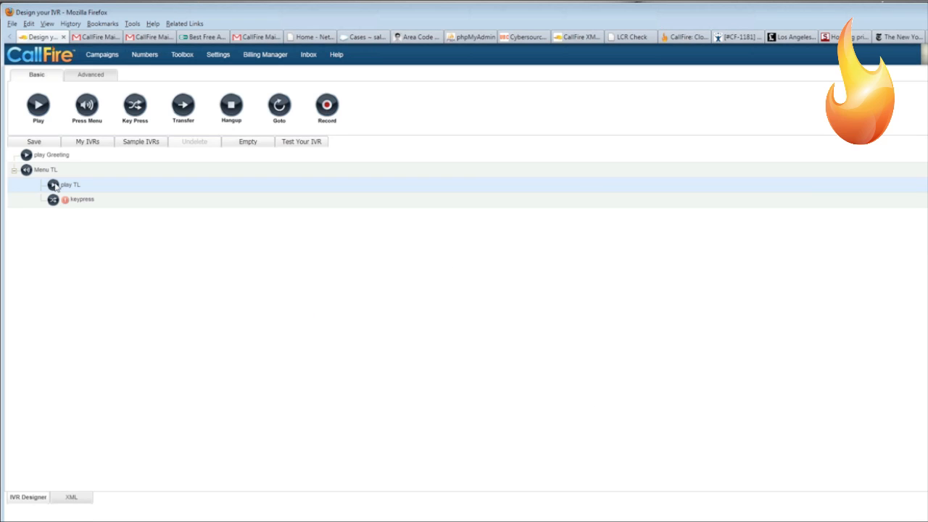
- Name the menu's keypress action "keypress TLR1" and set its pressed digit to 1
left_click(92, 203)
double_click(92, 203)
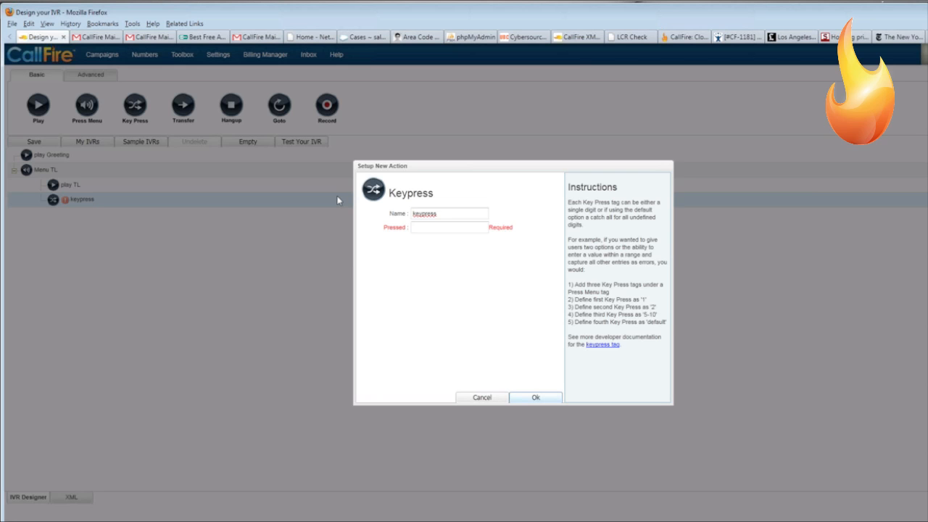
left_click(440, 213)
type("TLR1")
left_click(434, 228)
type("1")
left_click(536, 399)
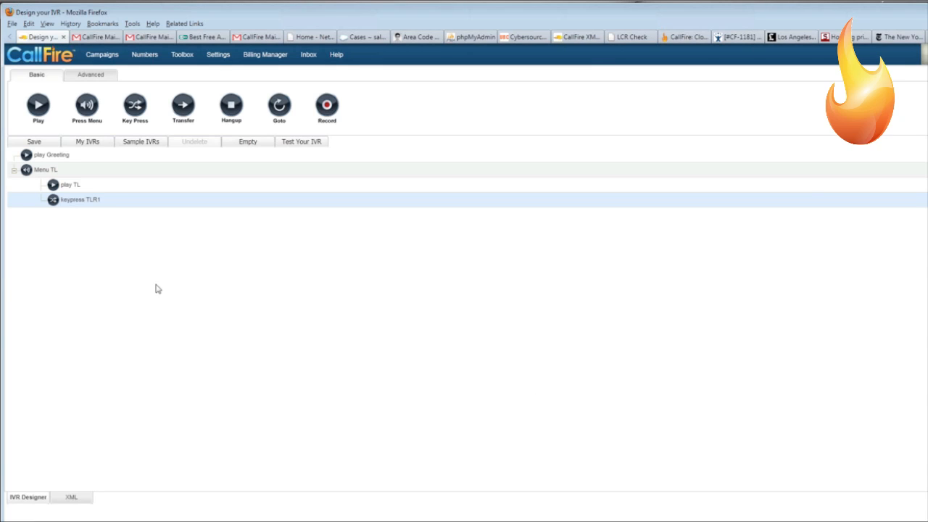
- Save the IVR under the name "IVR Demo 6_1"
left_click(44, 143)
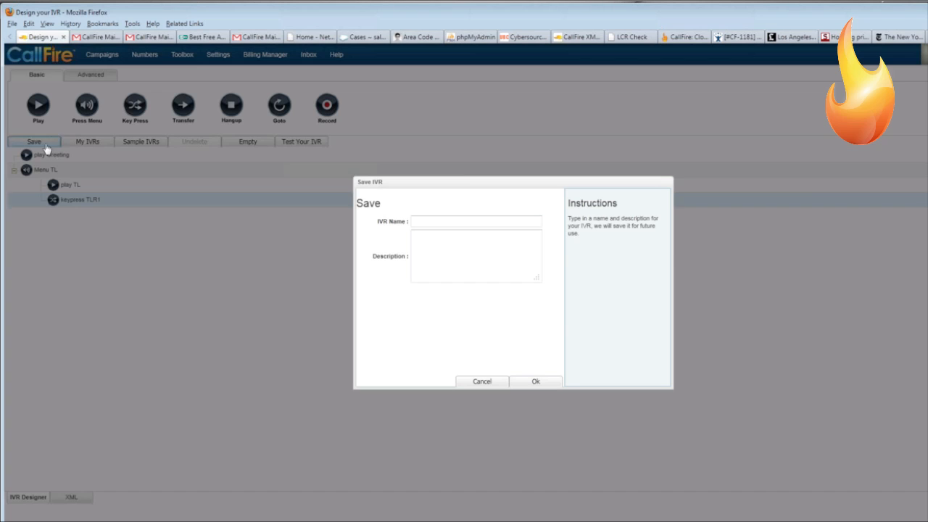
left_click(425, 221)
type("IB")
key("BackSpace")
type("VR Demo 1")
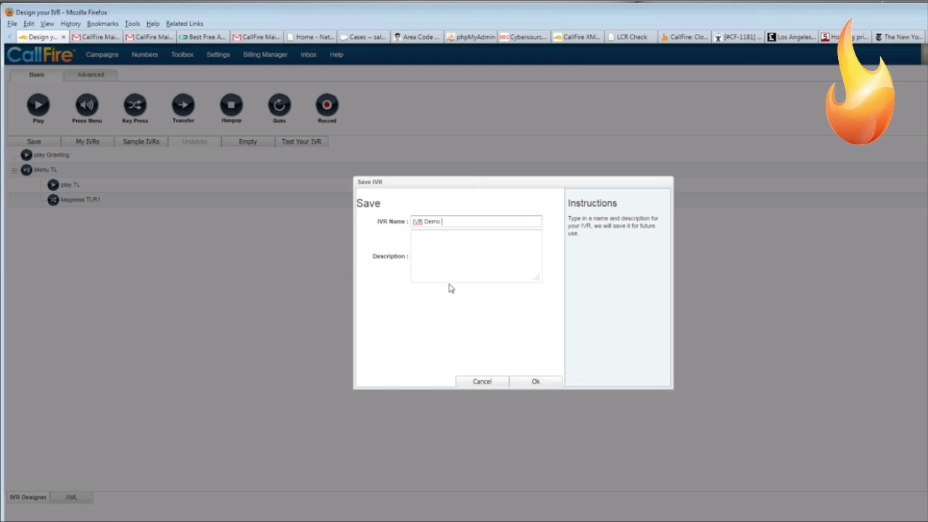
type("6_1")
left_click(536, 383)
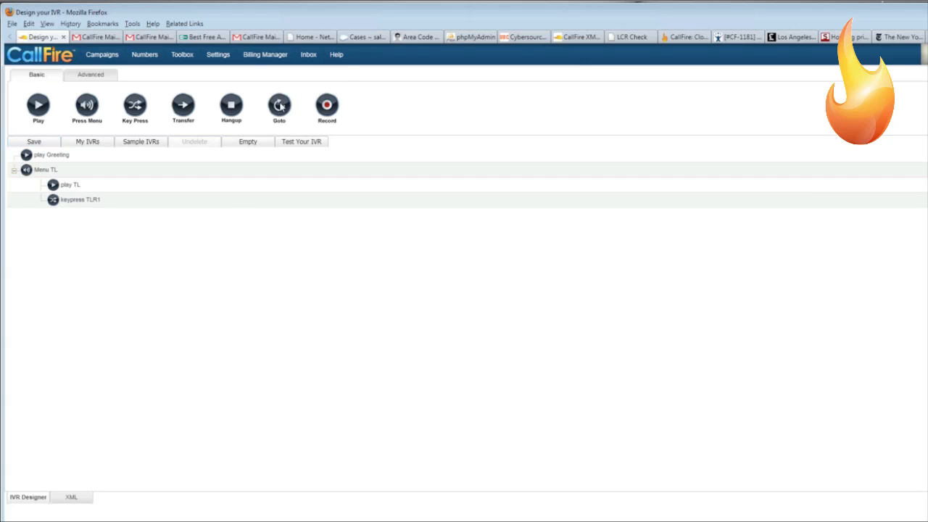
- Add a Goto action under keypress TLR1 and name it "goto Survey", leaving its target node empty
left_click_drag(279, 105, 56, 204)
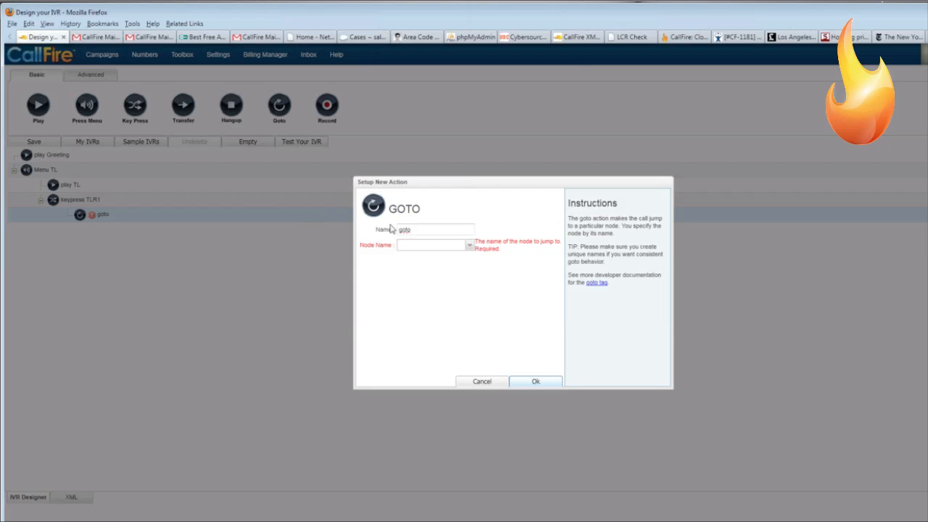
left_click(427, 229)
type("Survey")
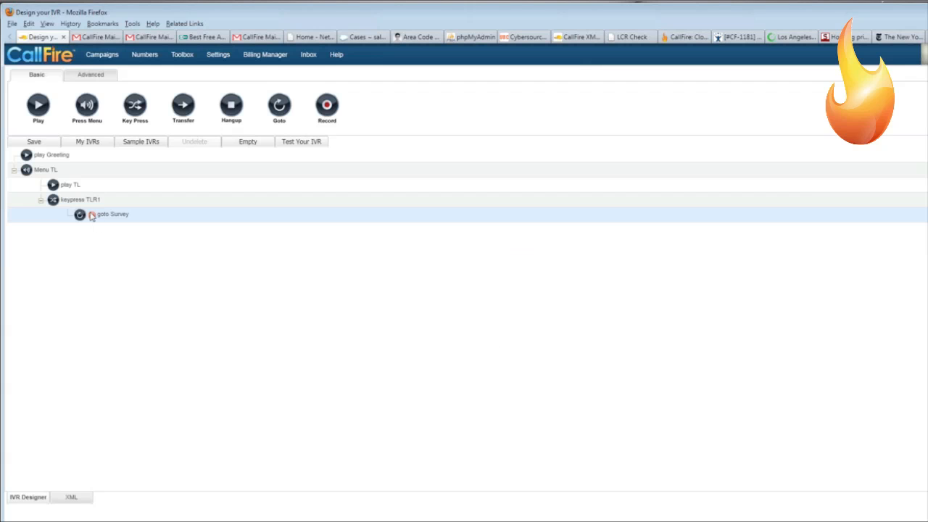
left_click(536, 383)
- Add a second keypress action under Menu TL, name it "keypress TLR2" and set its pressed digit to 2
left_click_drag(140, 102, 142, 103)
left_click_drag(130, 107, 26, 172)
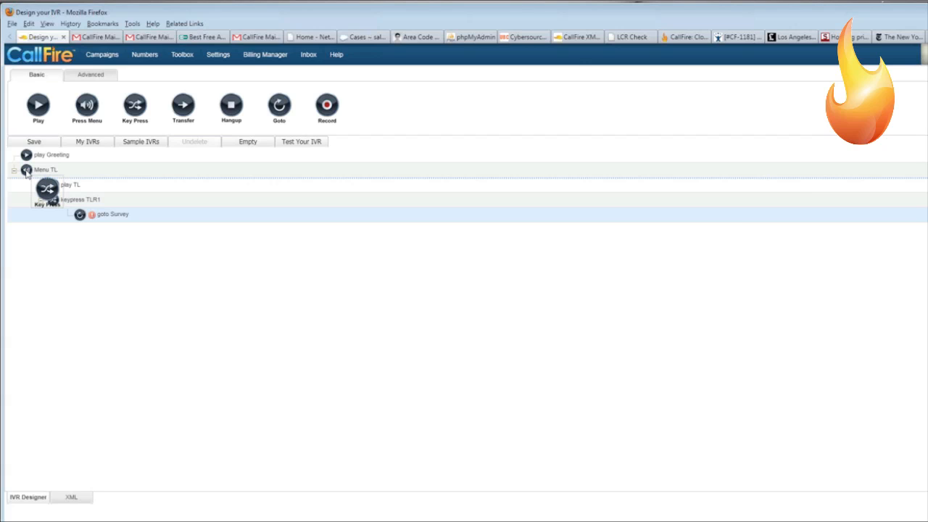
left_click_drag(26, 171, 26, 172)
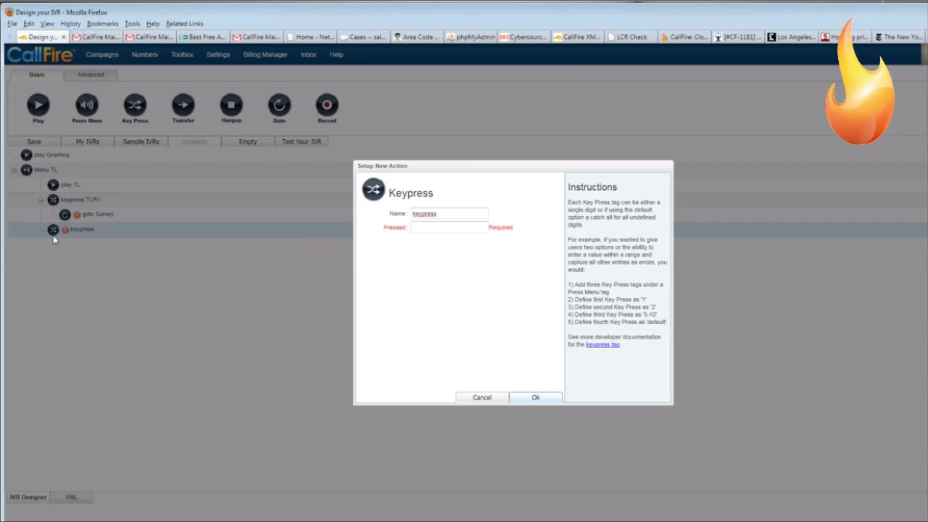
left_click(450, 213)
type("TLR2")
left_click(443, 227)
type("2")
left_click(522, 399)
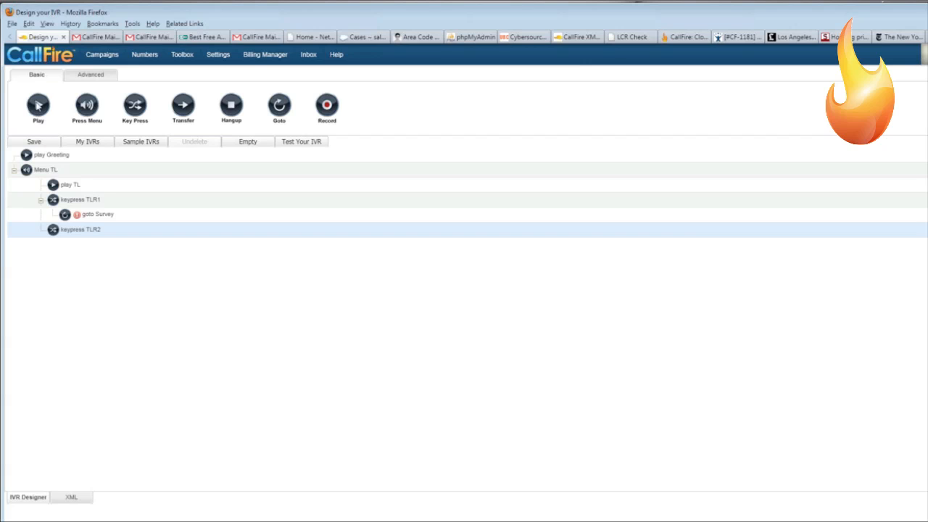
- Add a Play action named "play TLR2" under keypress TLR2, using text to speech with the female2 voice
left_click_drag(38, 105, 56, 232)
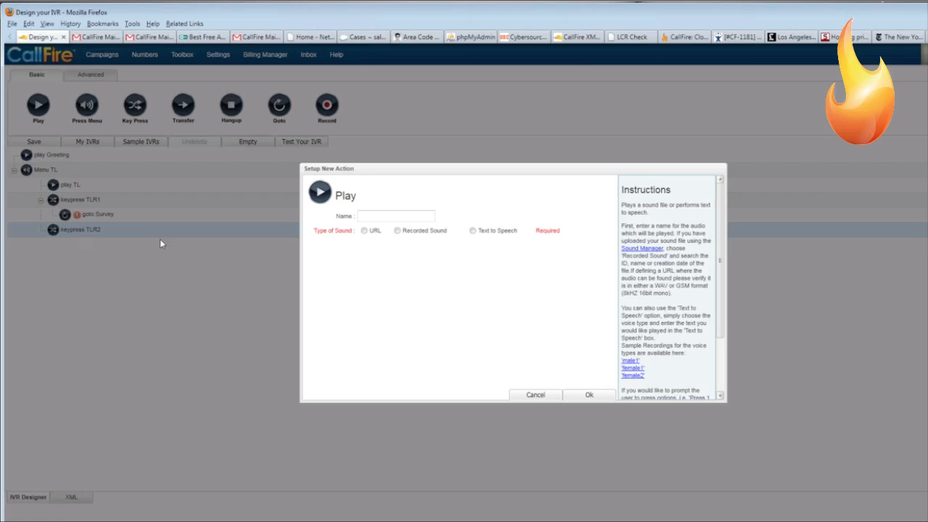
left_click(387, 217)
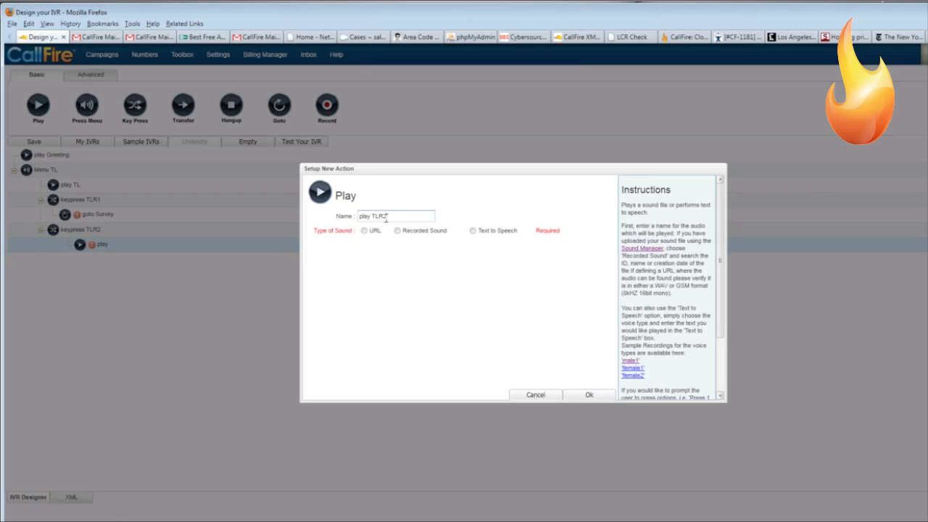
type("TLR2")
left_click(473, 231)
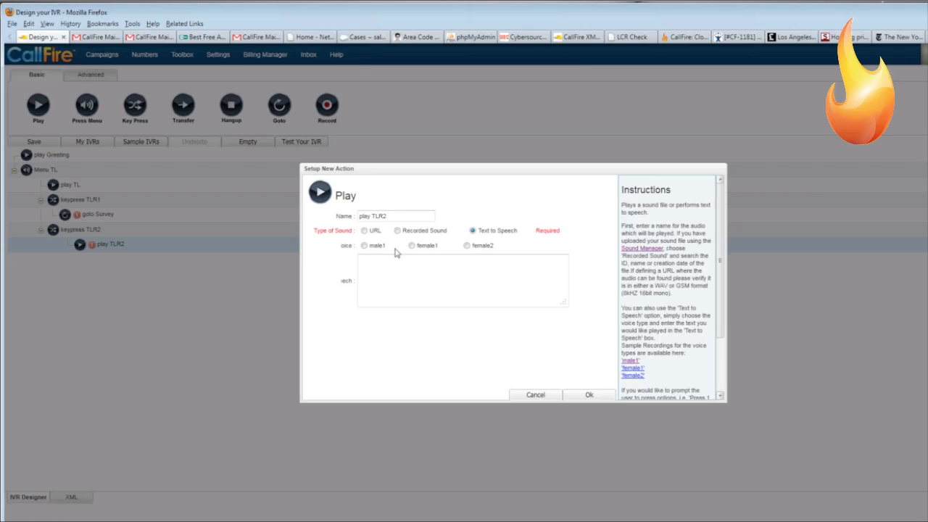
left_click(465, 247)
left_click(433, 271)
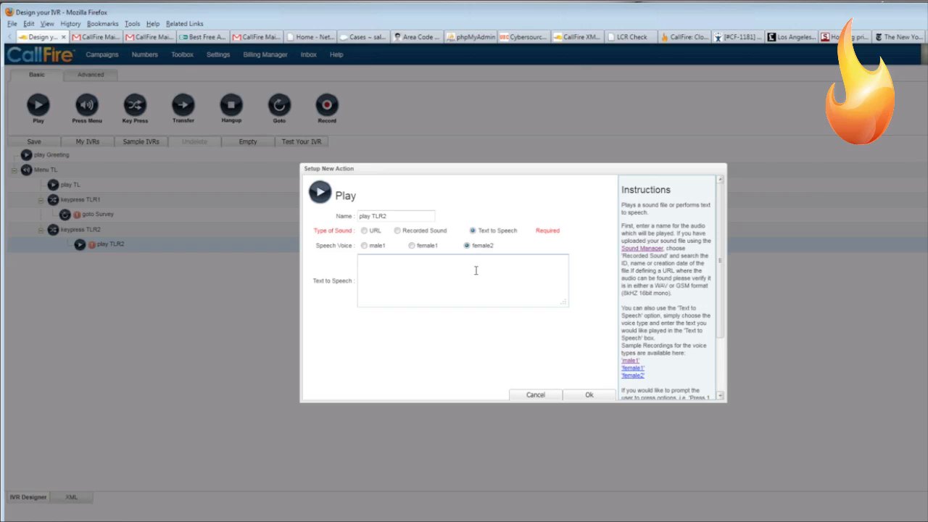
- Set play TLR2's message to "We're sorry, please try later. Goodbye." and add a hangup action after it under keypress TLR2
type("We're sorry, please try later. Goodbyue")
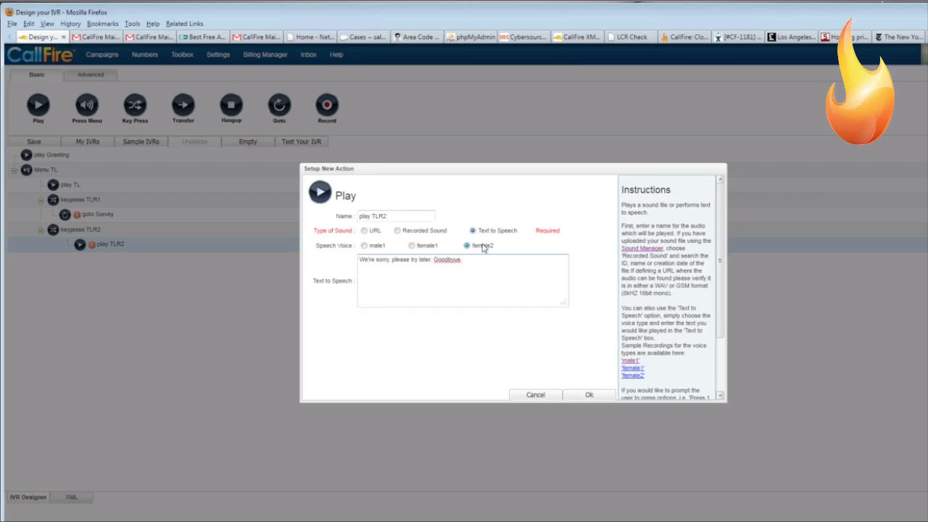
key("BackSpace")
key("BackSpace")
type("e.")
left_click(593, 395)
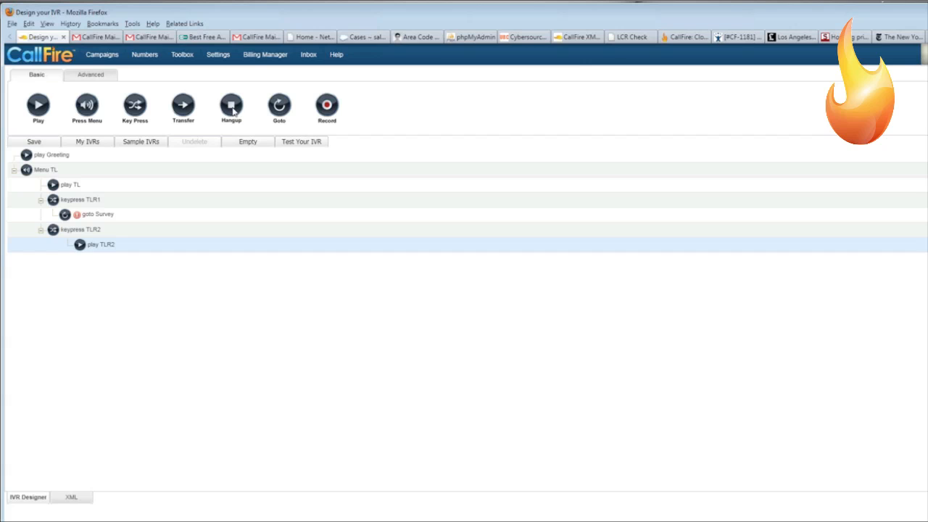
left_click_drag(233, 111, 64, 237)
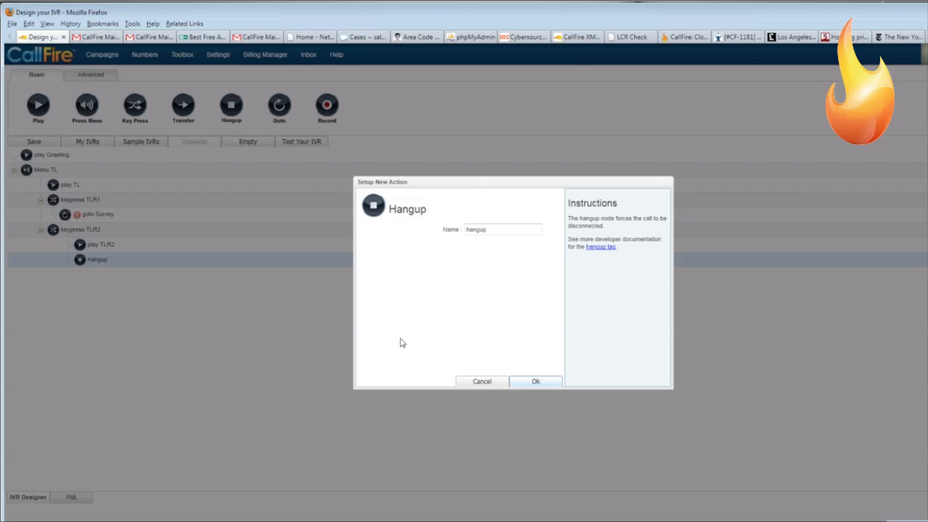
left_click(545, 382)
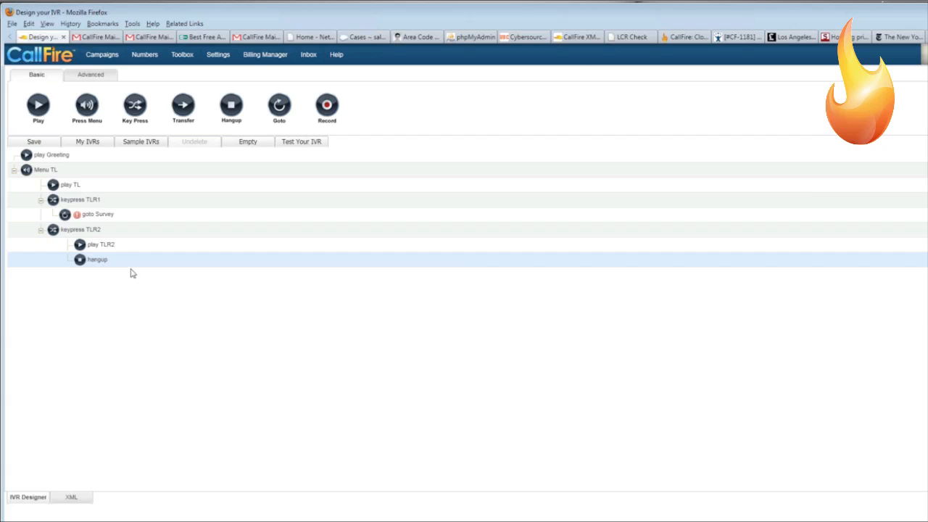
- Review the setup of the play TL prompt under Menu TL
left_click(81, 186)
double_click(81, 186)
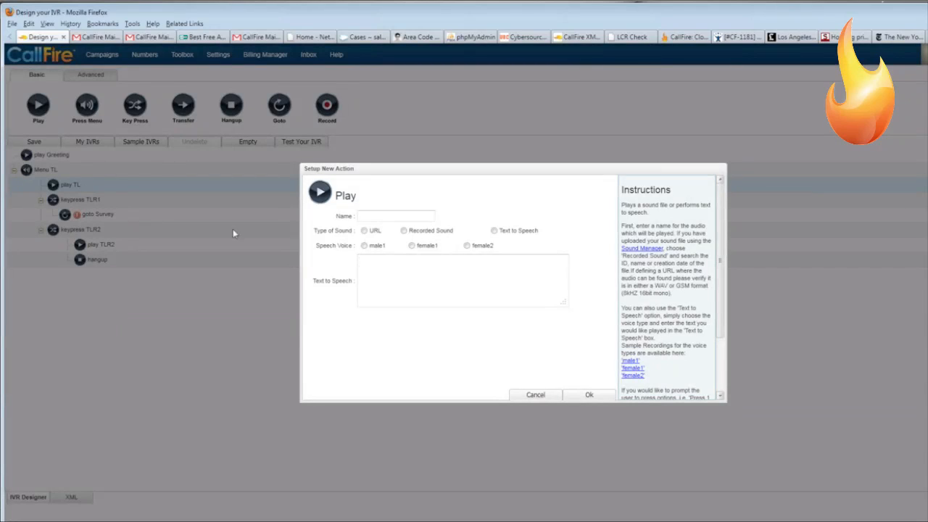
left_click(587, 395)
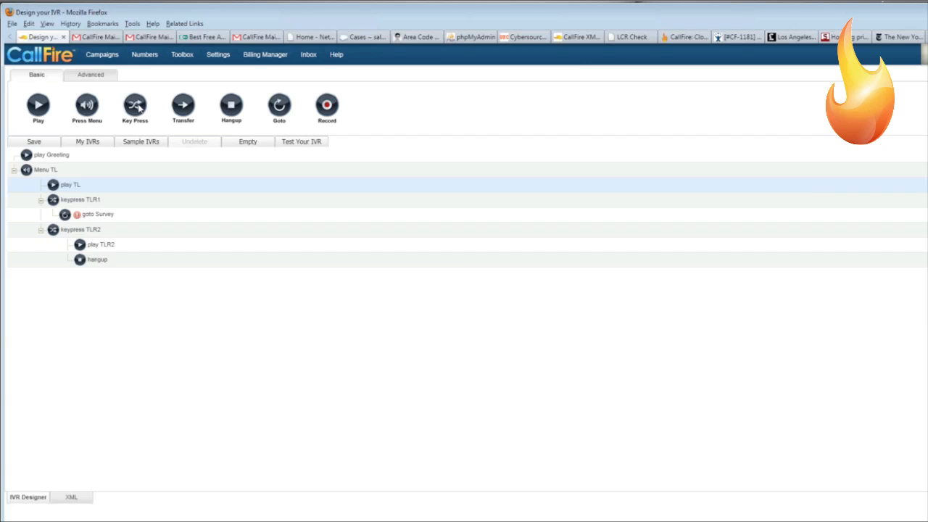
- Add a keypress action named "keypress TLR3" under Menu TL and set its pressed digit to 3
left_click_drag(138, 108, 26, 172)
left_click(456, 215)
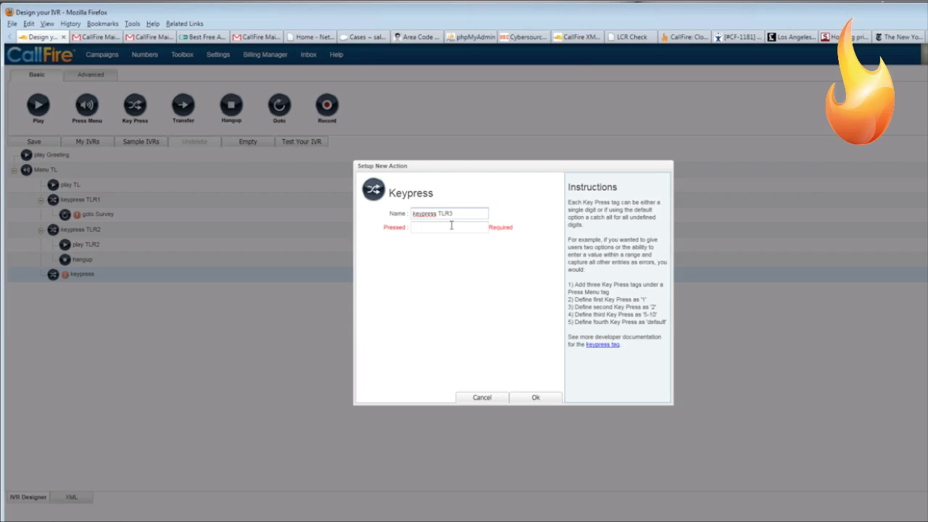
left_click(450, 228)
type("3")
left_click(528, 399)
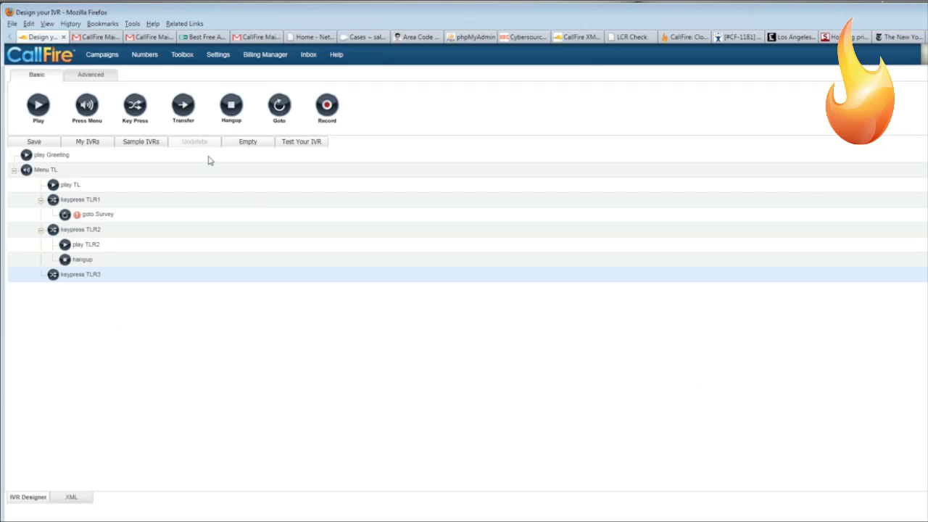
- Add a keypress action named "keypress TLR4" under Menu TL and fill in its pressed digit
left_click_drag(135, 109, 29, 174)
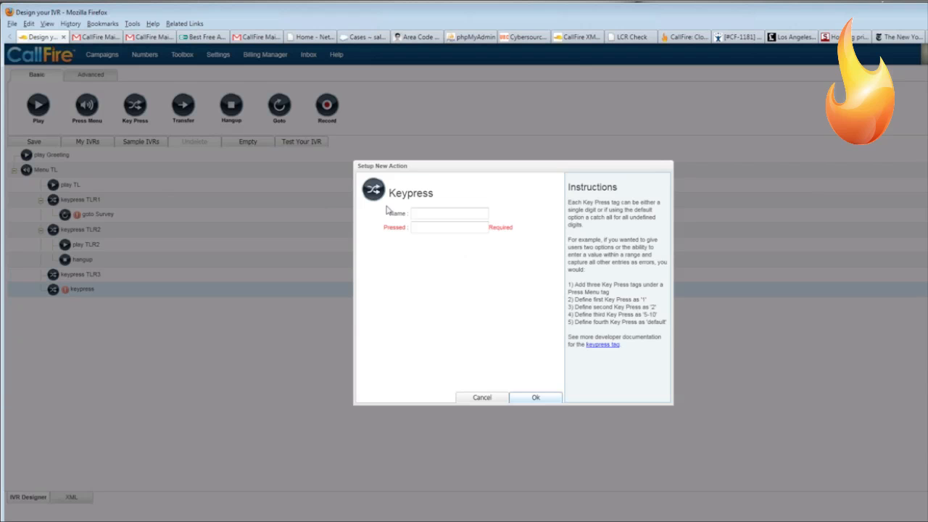
left_click(465, 217)
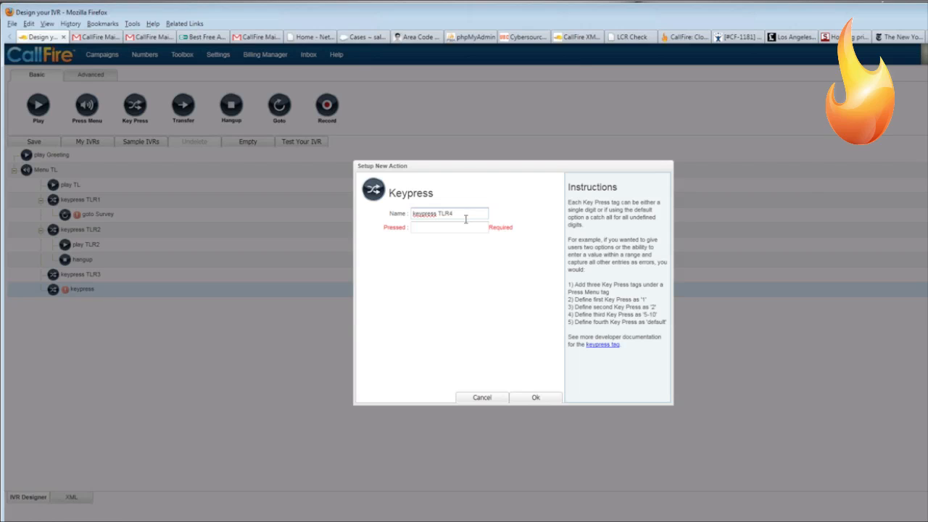
left_click(438, 228)
left_click(536, 398)
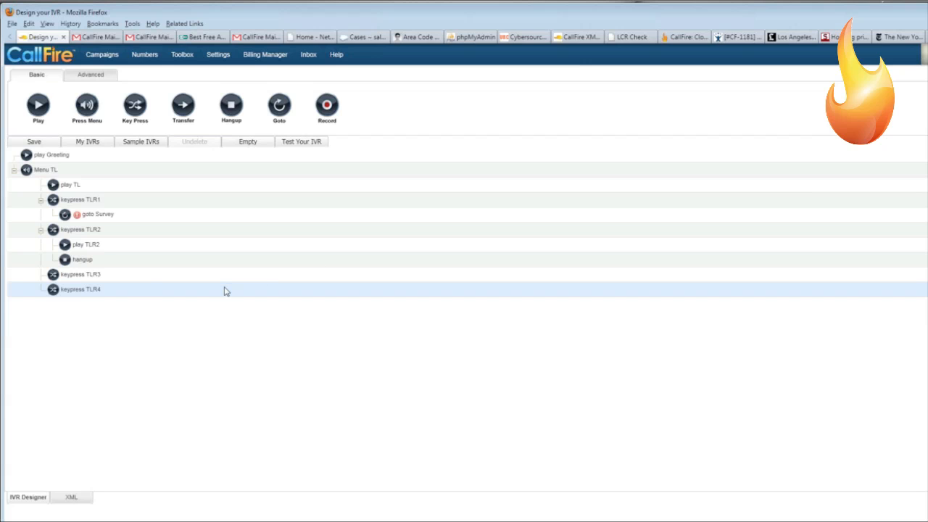
- Save the IVR as "IVR Demo 6_1", overwriting the existing version
left_click(36, 142)
left_click(535, 382)
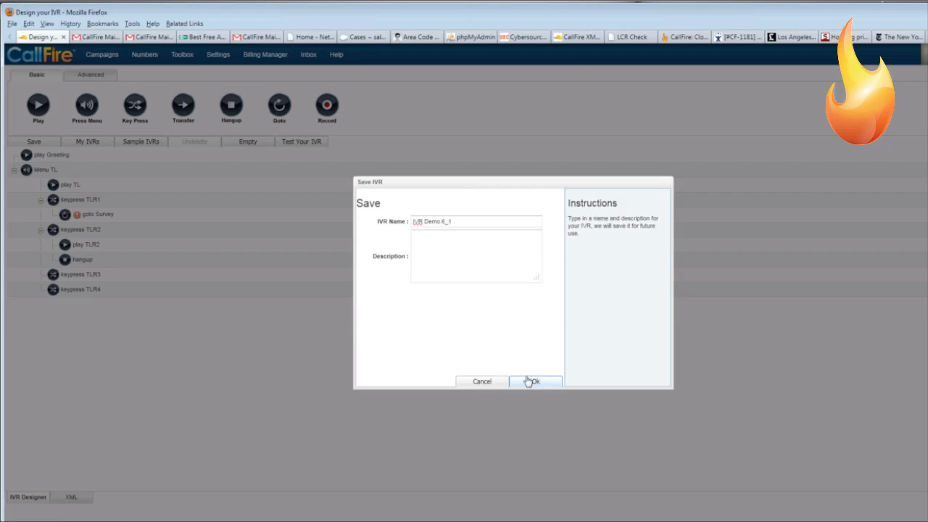
left_click(501, 292)
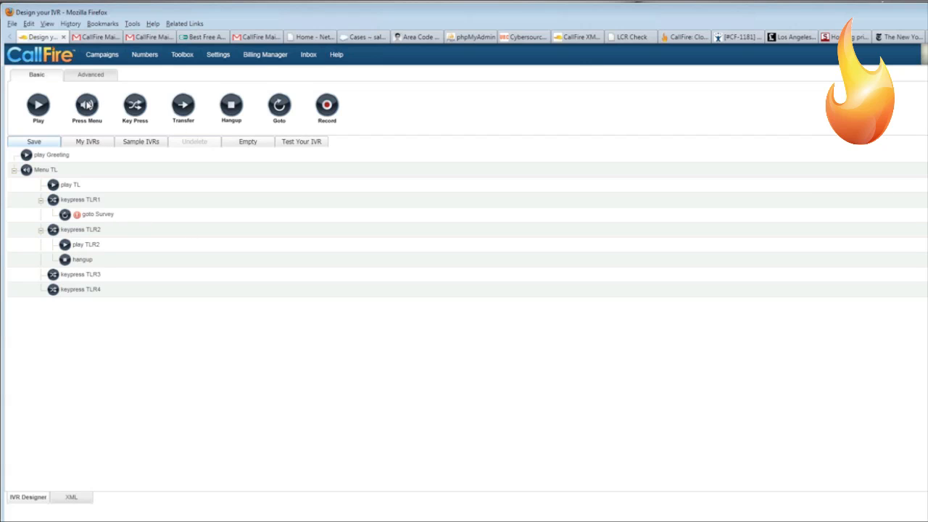
- Add a new top-level press menu below Menu TL and name it "Menu Q1"
left_click_drag(87, 105, 10, 306)
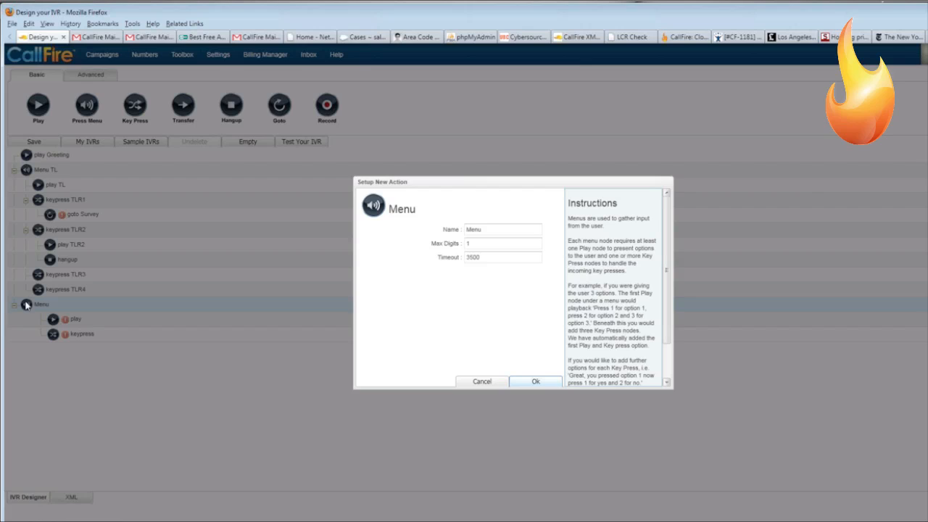
left_click(488, 230)
left_click(537, 383)
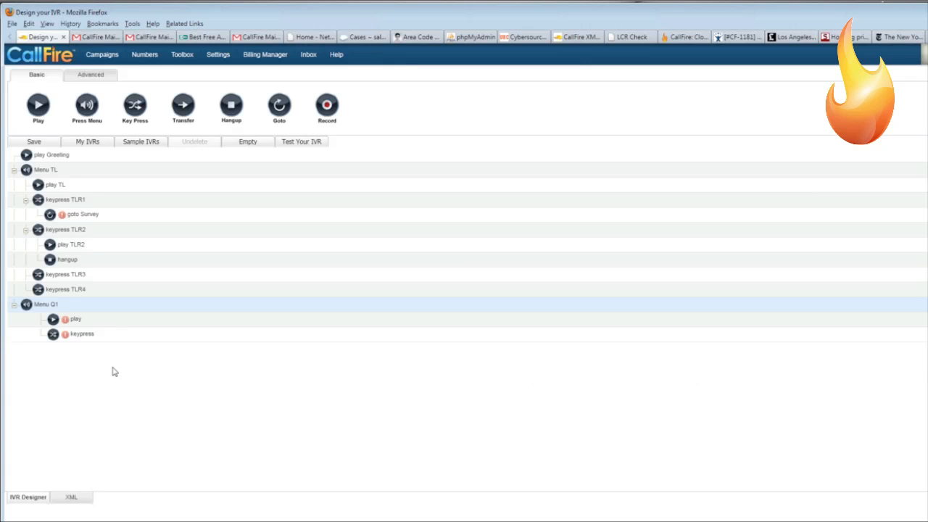
- Name Menu Q1's prompt "play Q1" and make female2 text-to-speech say "Do you like us? Press 1 for yes or 2 for no."
left_click(80, 322)
double_click(82, 323)
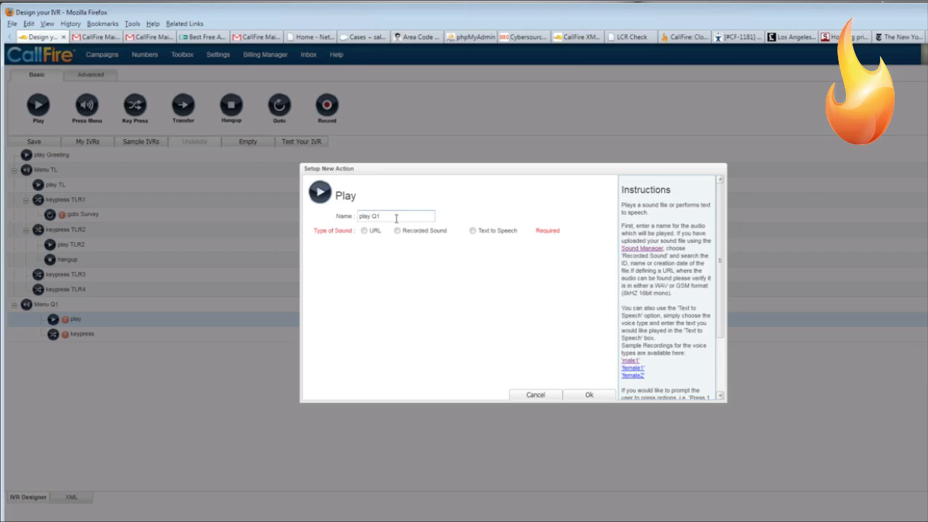
left_click(474, 234)
left_click(467, 247)
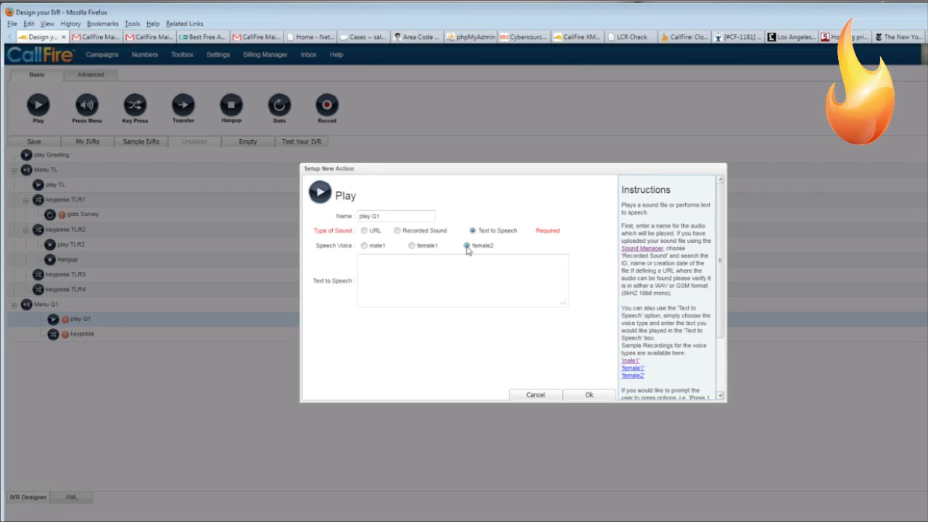
left_click(455, 264)
type("Do you like ")
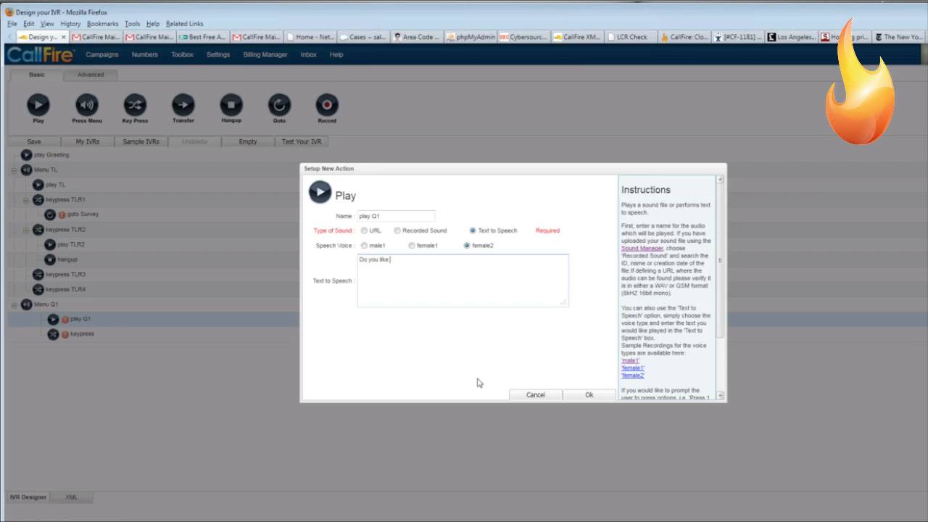
type("us? Press 1 for yes or 2 for no.")
left_click(591, 396)
- Name Menu Q1's keypress action "keypress Q1R1" and set its pressed digit to 1
double_click(115, 338)
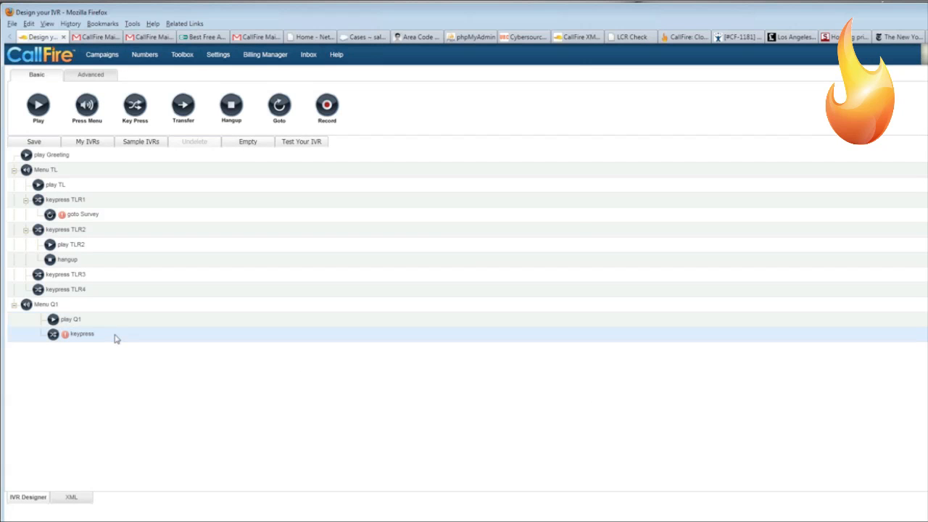
left_click(454, 213)
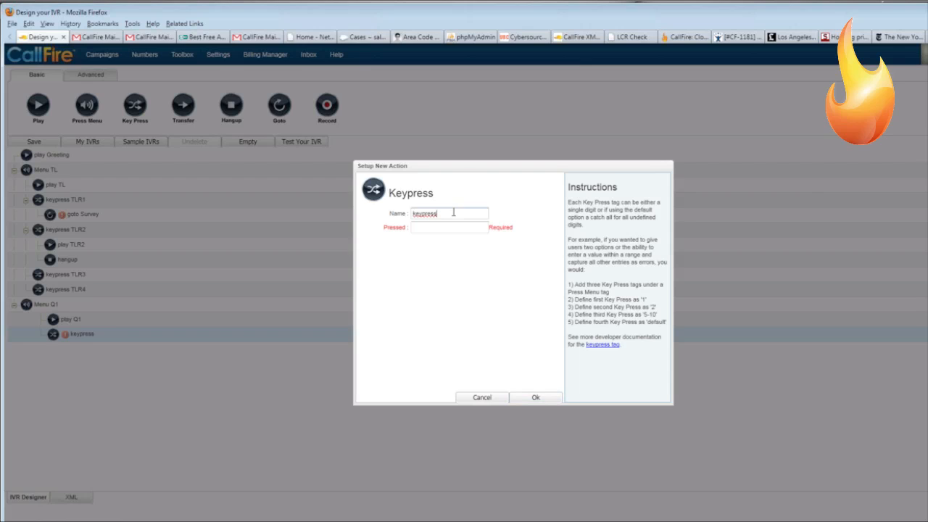
type("Q1R1")
left_click(454, 226)
type("1")
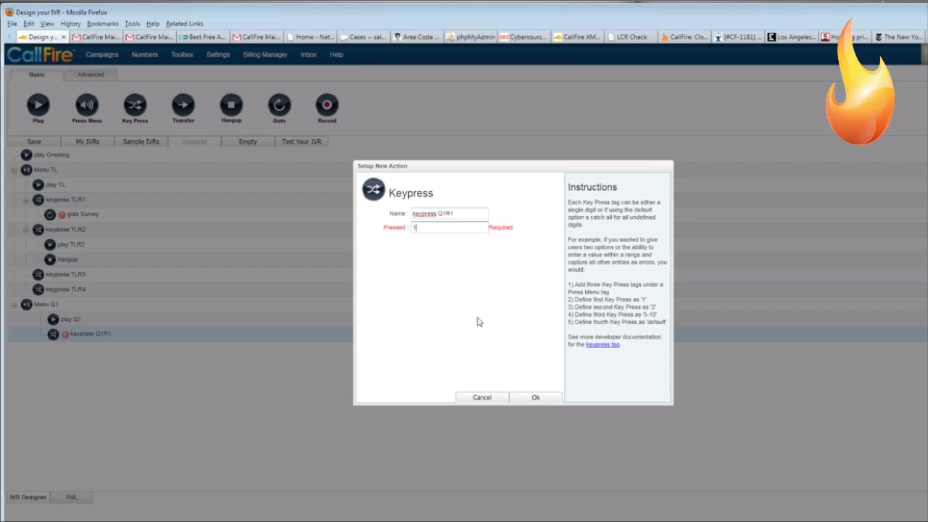
left_click(537, 397)
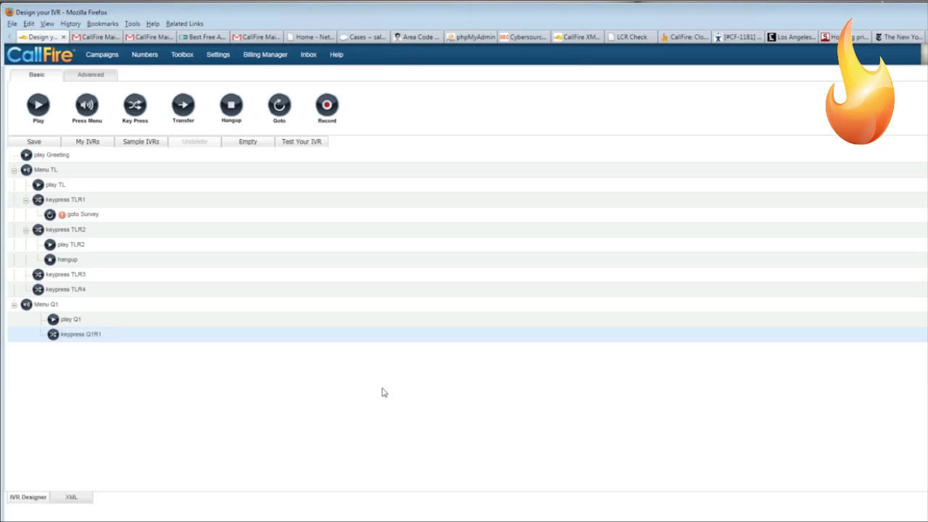
- Save the IVR with the new Menu Q1, overwriting "IVR Demo 6_1"
left_click(41, 143)
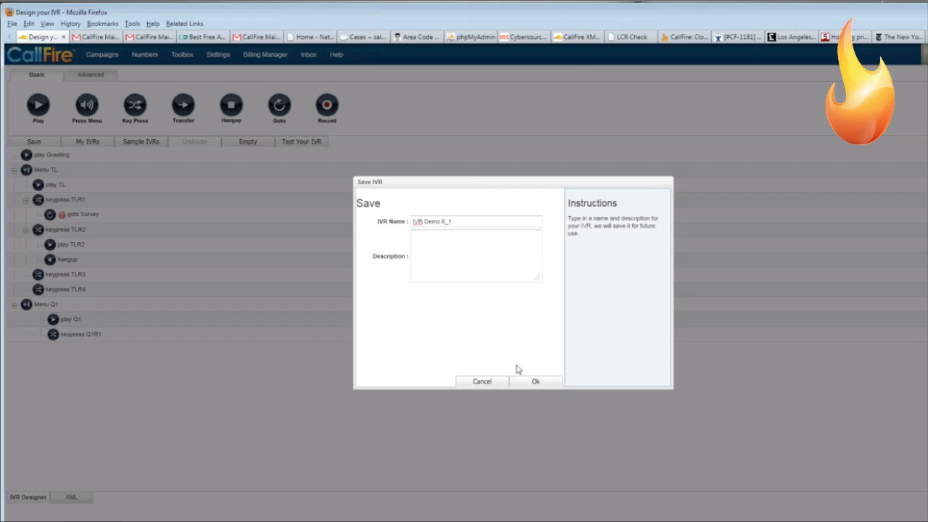
left_click(535, 382)
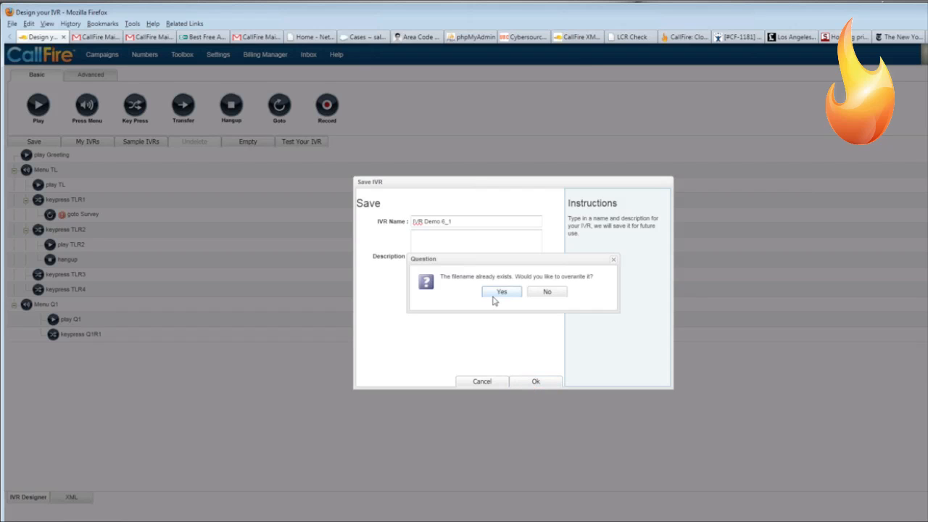
left_click(498, 293)
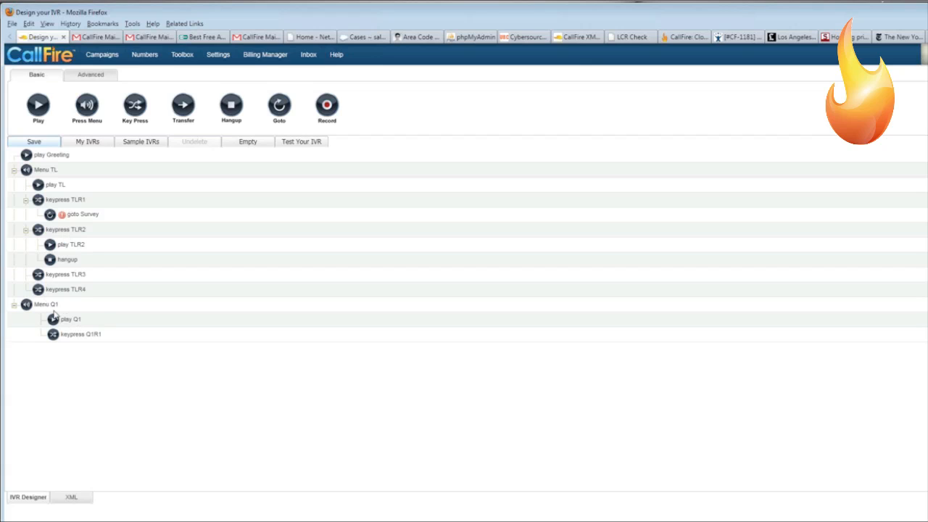
- Set the goto Survey action under keypress TLR1 to jump to the Menu Q1 node
double_click(71, 218)
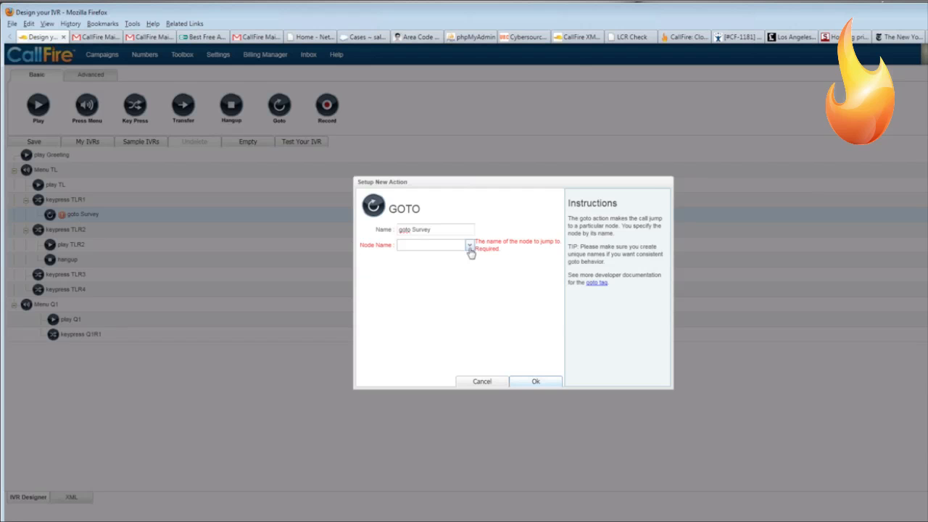
left_click(469, 246)
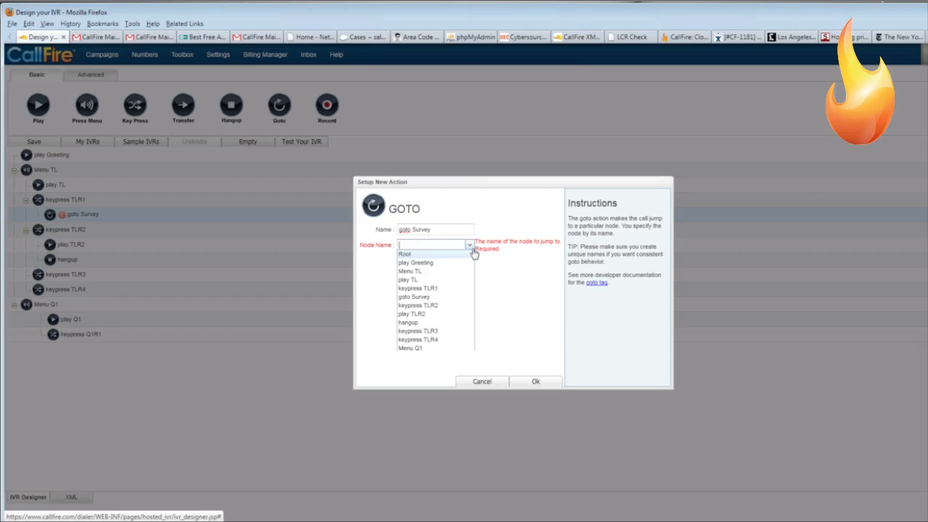
left_click(410, 349)
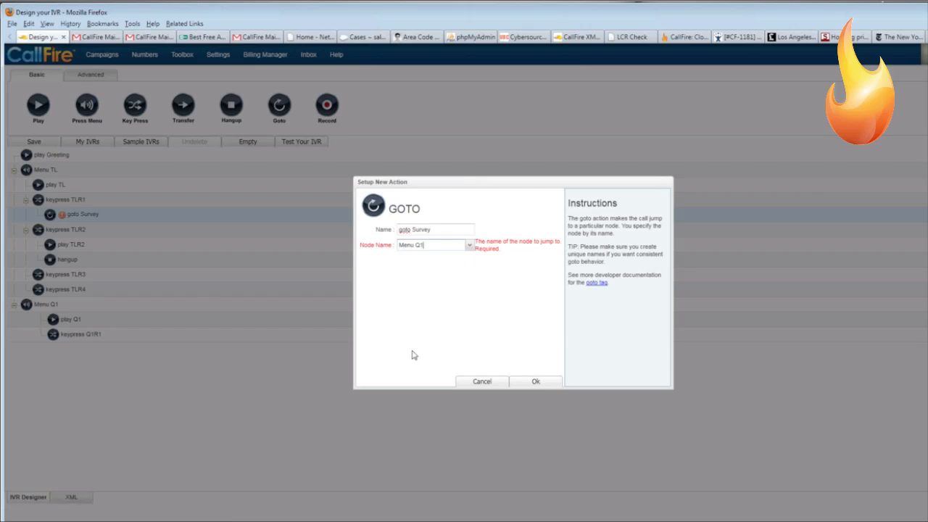
left_click(530, 382)
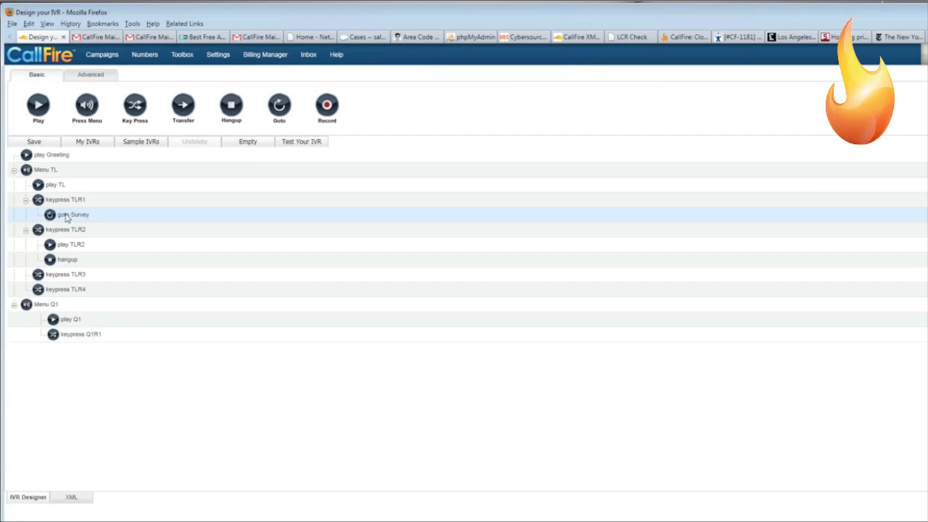
left_click(39, 307)
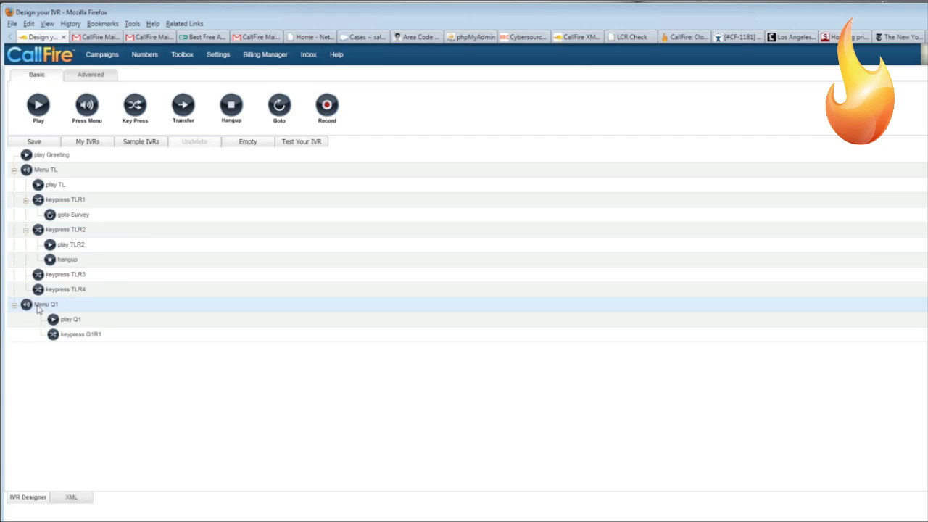
- Add a SetVar action named "setVar Q1R1" under keypress Q1R1, setting variable Q1R to "1-Yes"
left_click(71, 336)
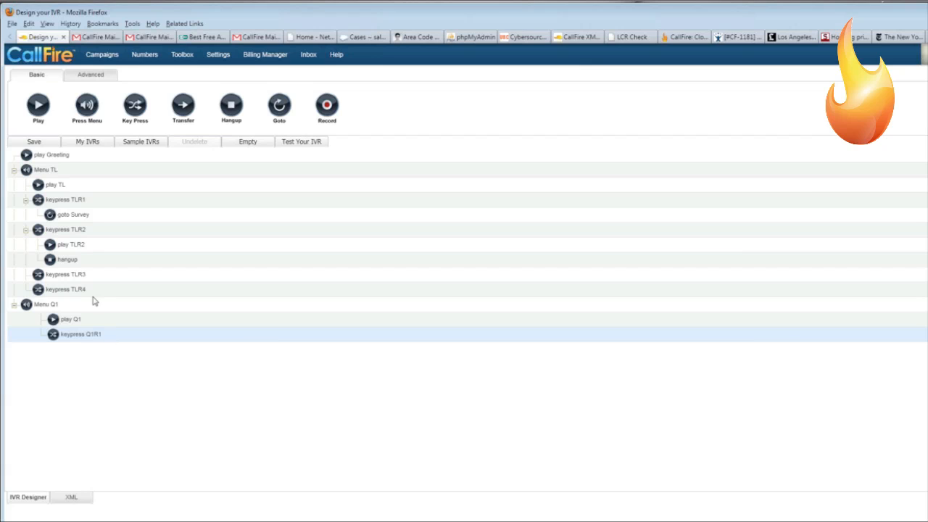
left_click(84, 76)
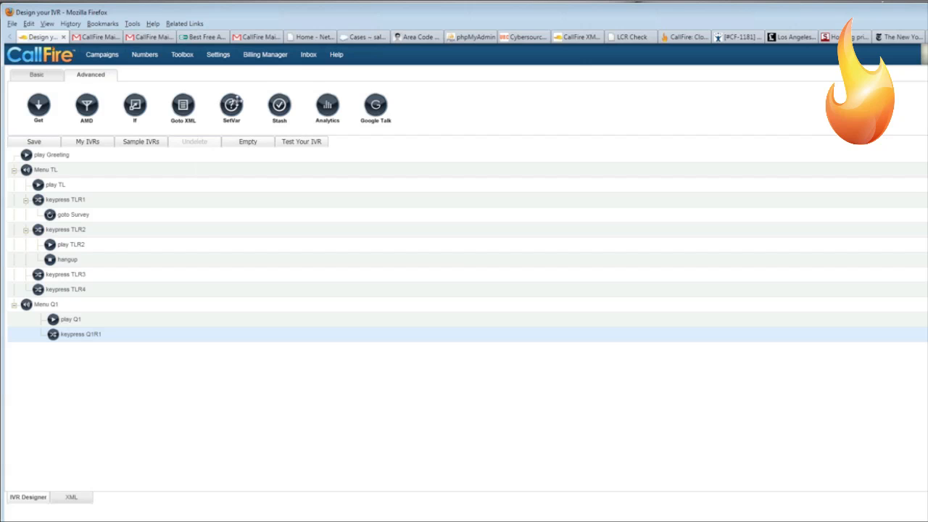
left_click_drag(234, 107, 53, 338)
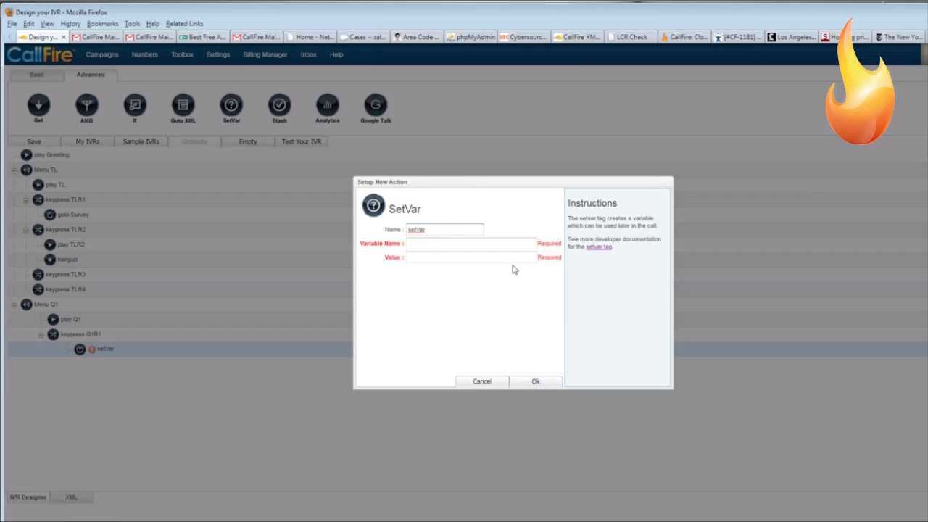
type("Q1R1")
left_click(433, 245)
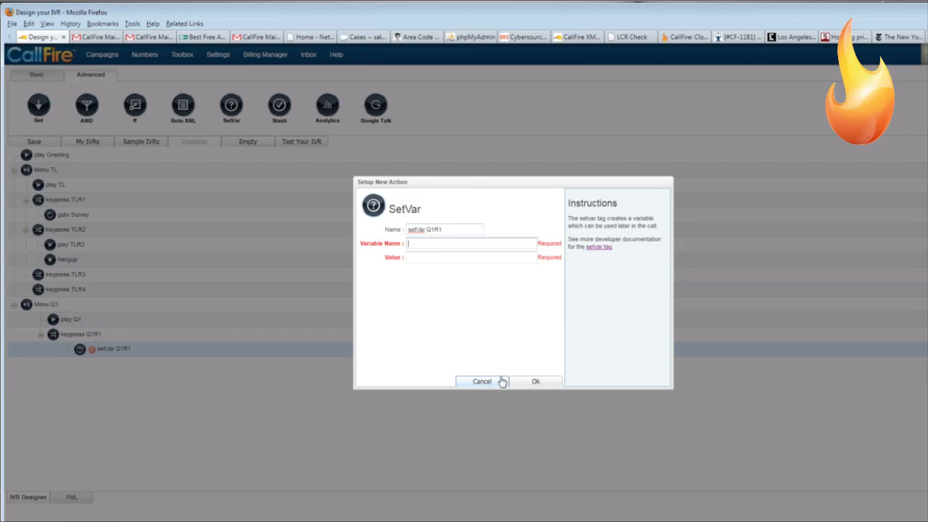
type("Q1R")
left_click(422, 256)
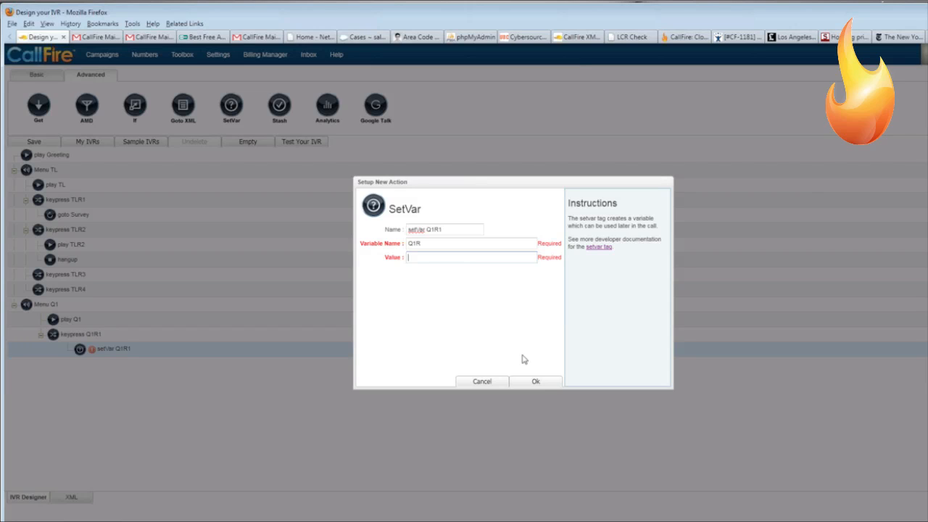
type("1-Yes")
left_click(536, 382)
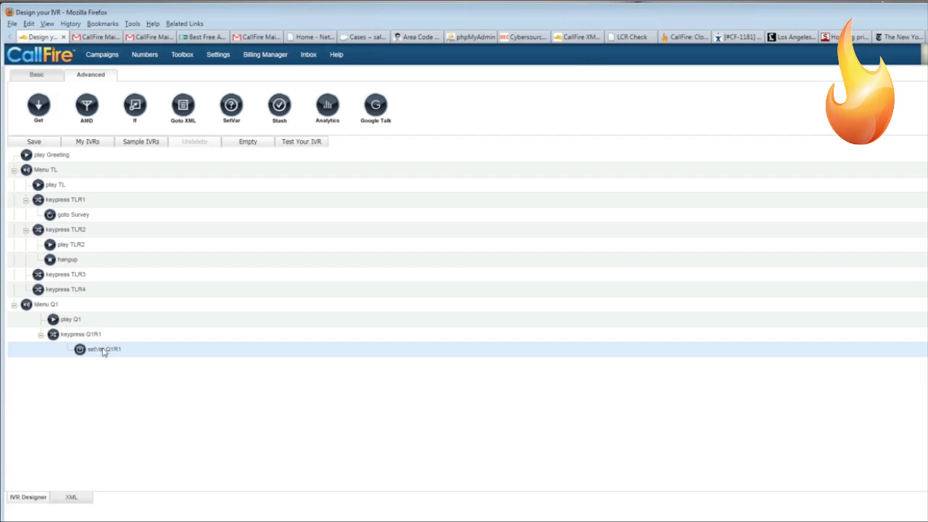
- Save the IVR with the new setVar Q1R1 action, overwriting "IVR Demo 6_1"
left_click(38, 142)
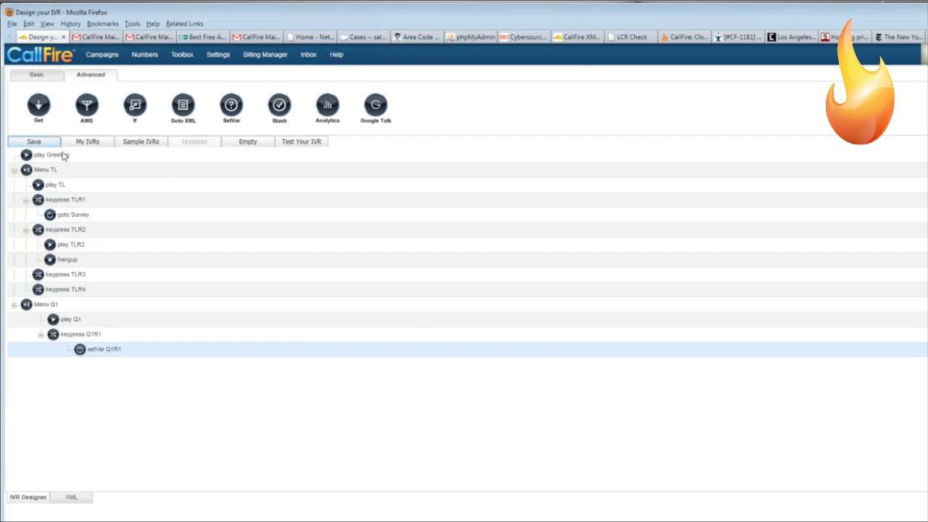
left_click(529, 381)
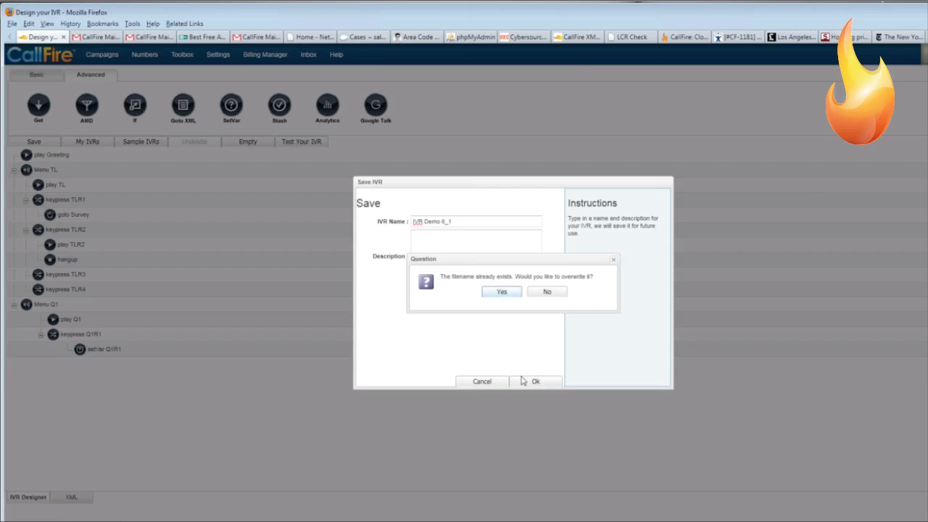
left_click(506, 293)
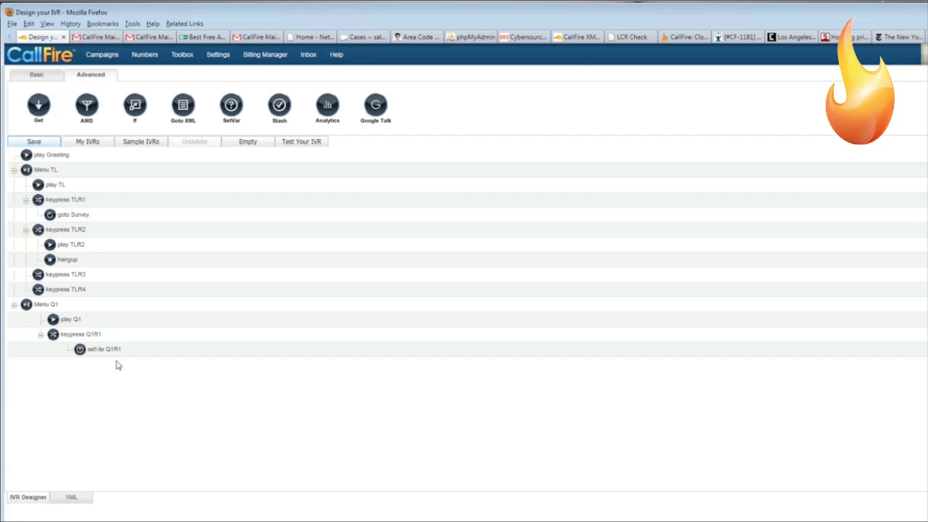
- Add a second keypress action to Menu Q1, named "keypress Q1R2", with its pressed digit set to 2
left_click(31, 82)
left_click_drag(135, 106, 26, 307)
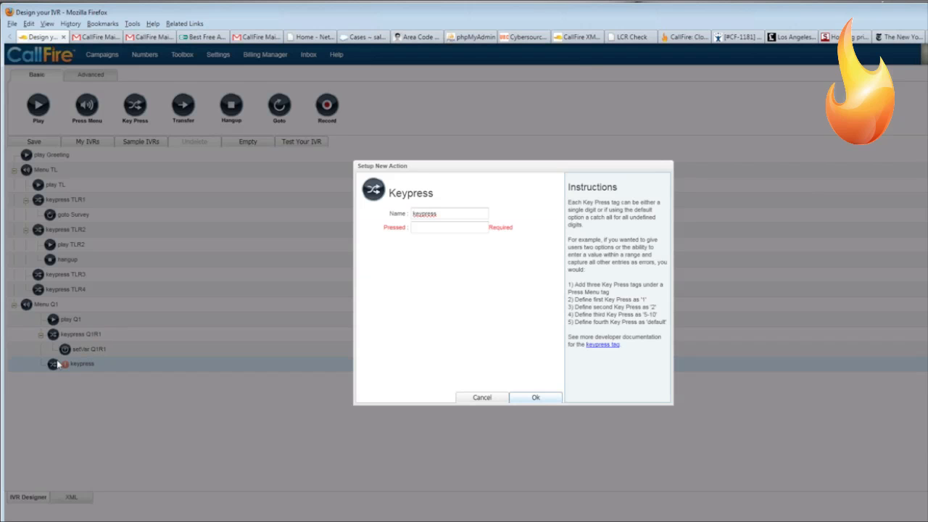
left_click(442, 212)
type("Q1R2")
left_click(427, 229)
type("2")
left_click(535, 400)
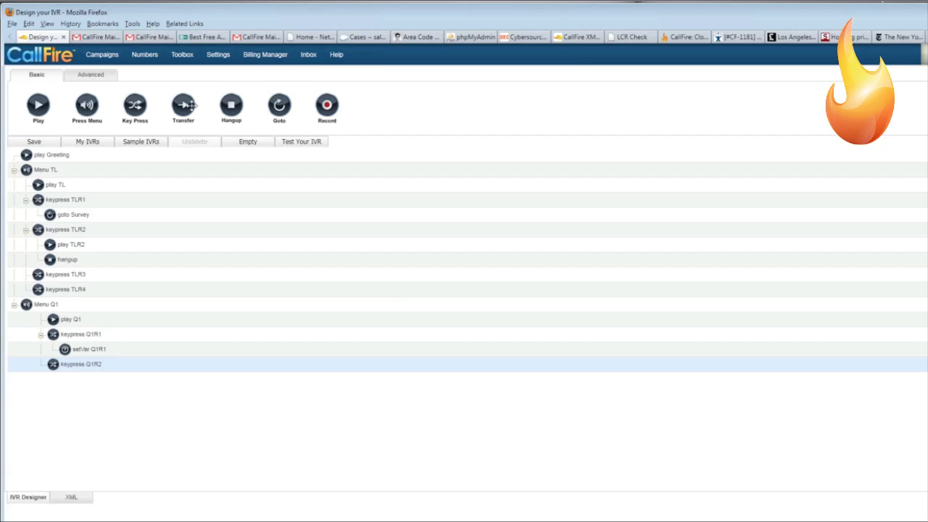
- Add a SetVar action named "setVar Q1R2" under keypress Q1R2, setting variable Q1R to "2-No"
left_click(87, 77)
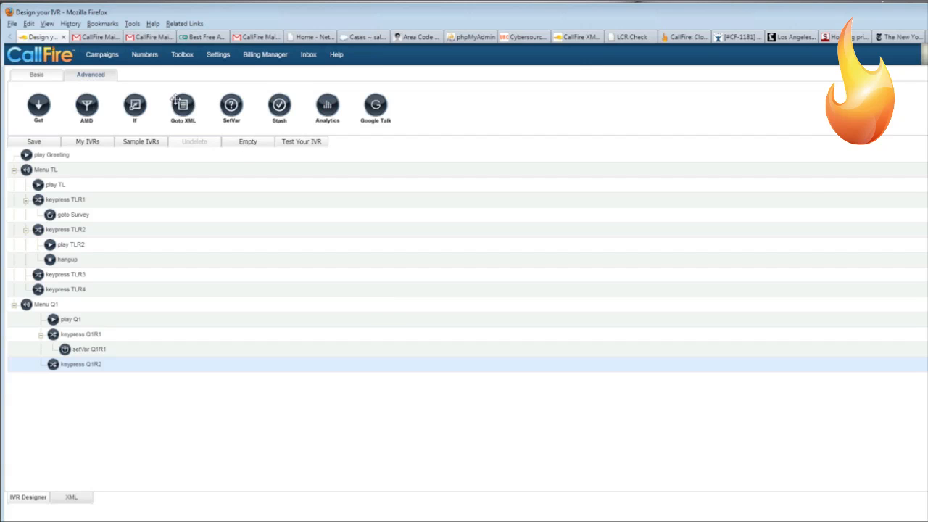
left_click_drag(230, 106, 52, 368)
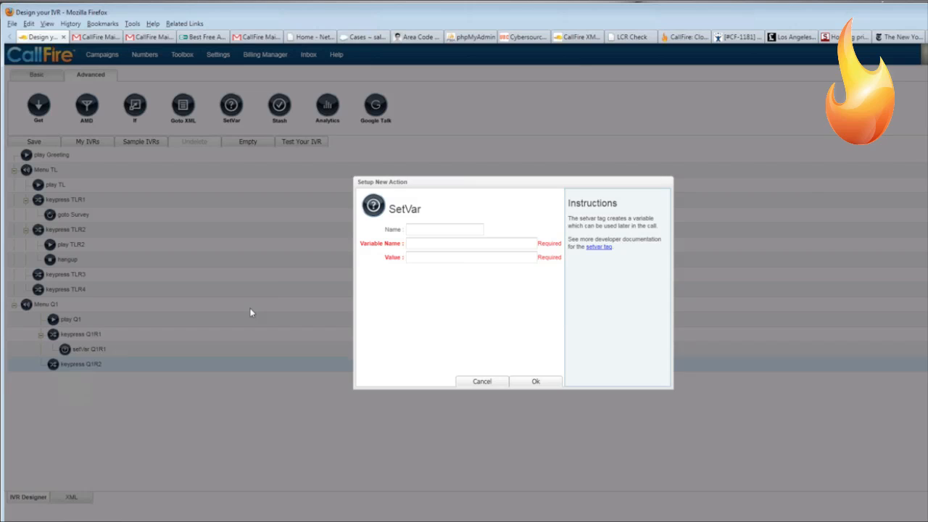
left_click(451, 230)
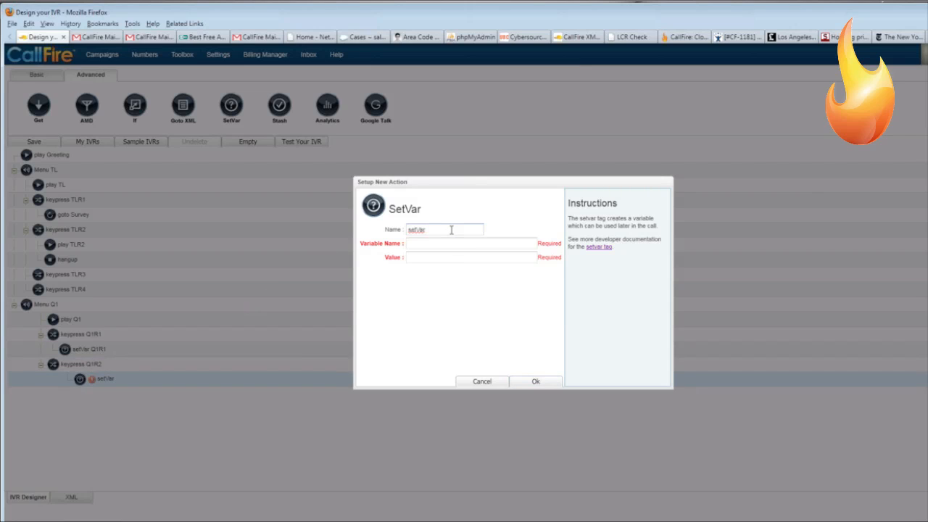
type("Q1R2")
left_click(421, 242)
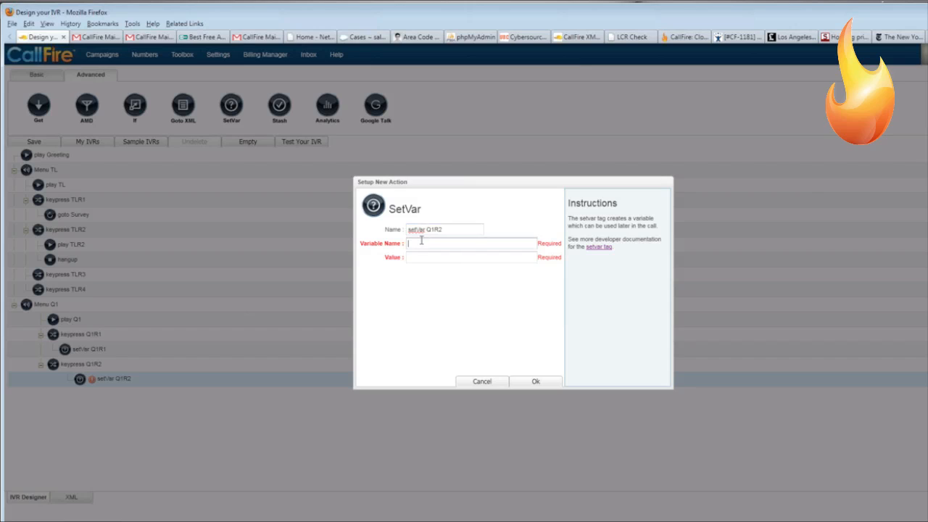
type("Q1R")
left_click(428, 257)
type("2")
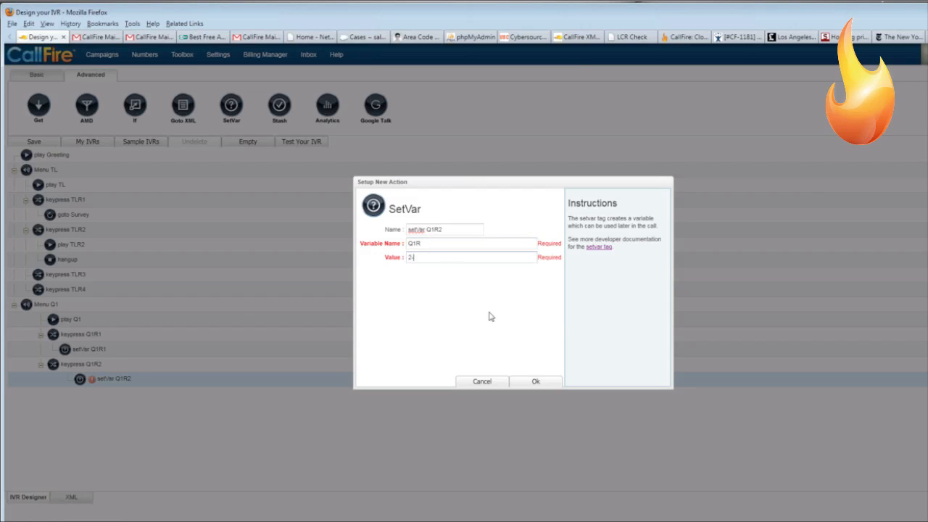
type("-No")
left_click(534, 382)
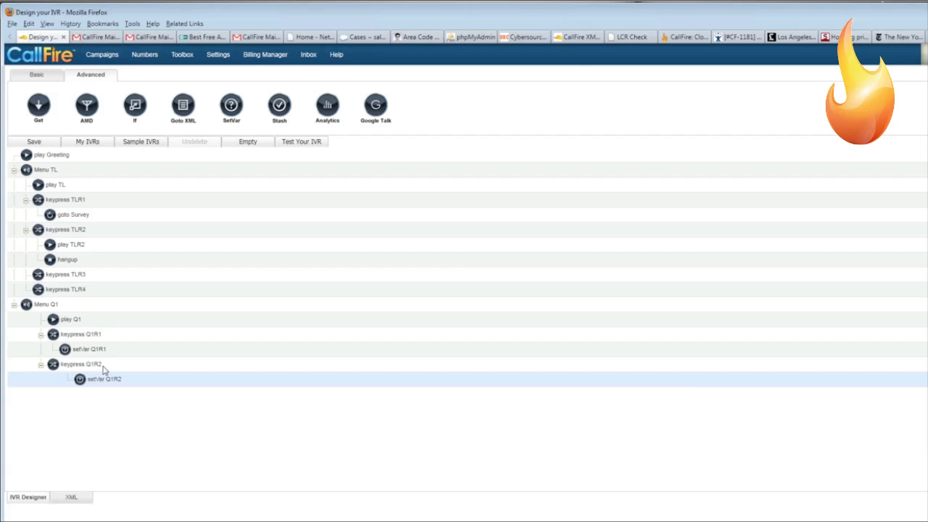
- Save the IVR with the keypress Q1R2 branch, overwriting "IVR Demo 6_1"
left_click(43, 142)
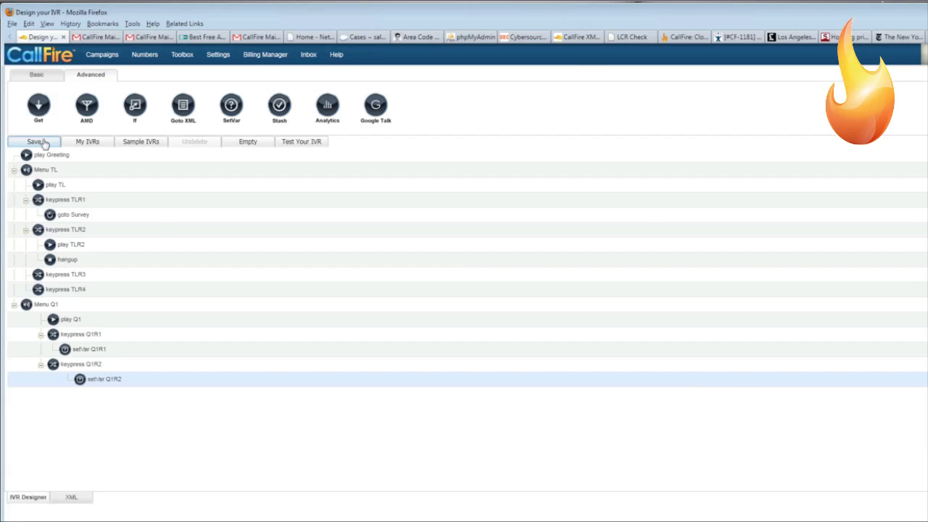
left_click(536, 381)
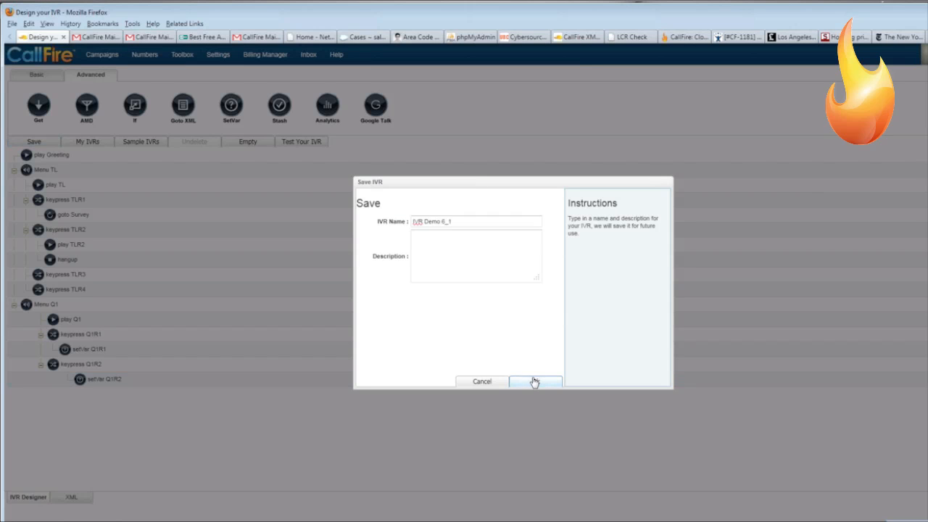
left_click(498, 293)
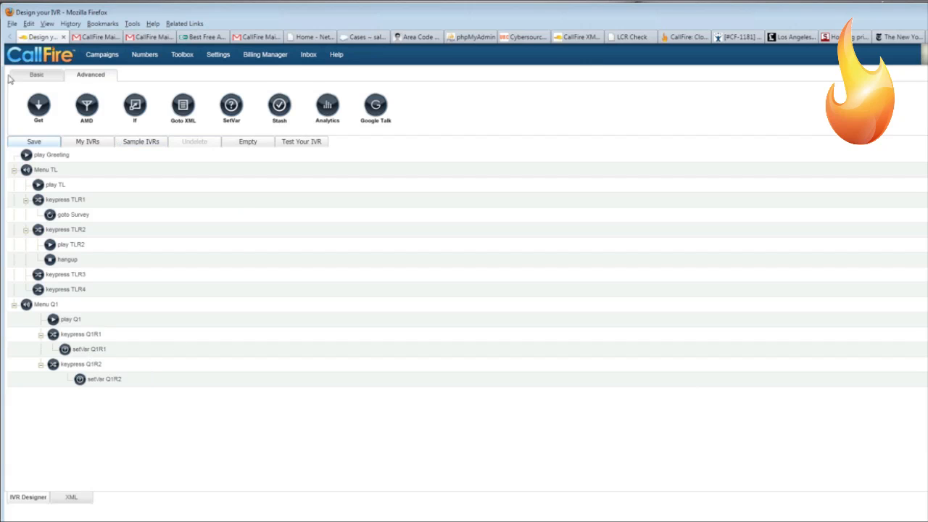
- Add a catch-all keypress action to Menu Q1, named "keypress Q1Invalid", with its pressed value set to "default"
left_click(36, 76)
left_click_drag(135, 106, 27, 308)
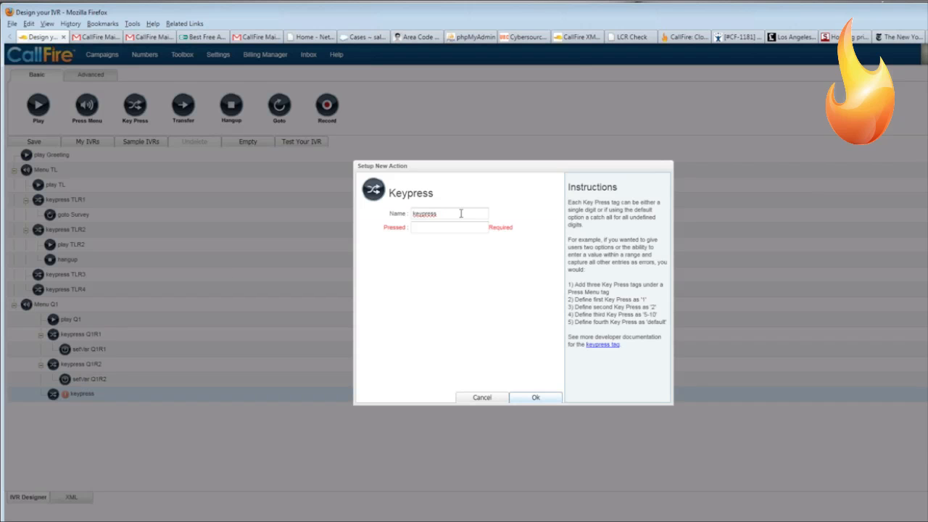
type("Q1Invalid")
left_click(422, 227)
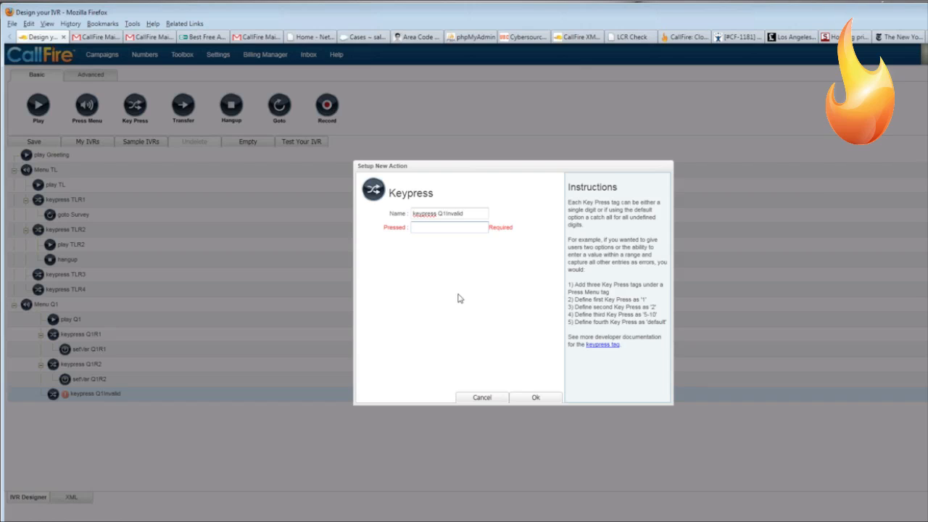
type("default")
left_click(536, 399)
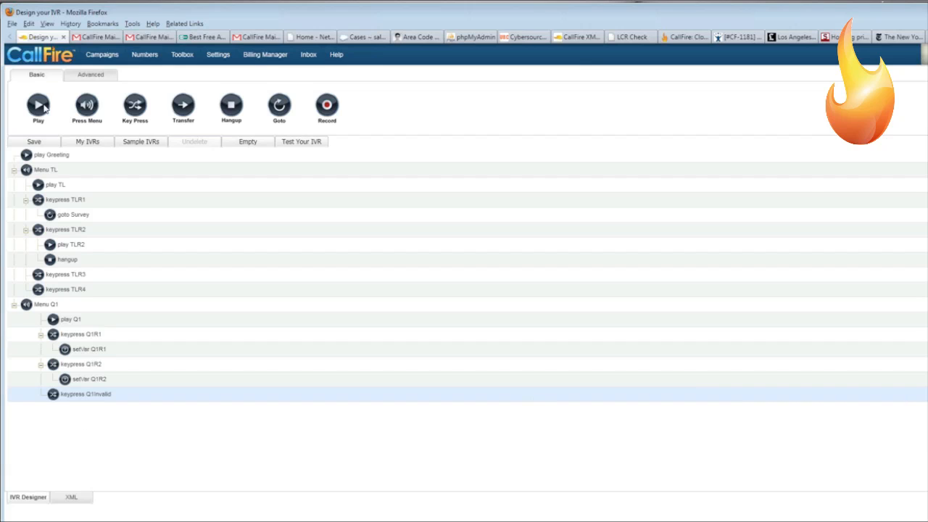
- Add a "play Q1Invalid" prompt under keypress Q1Invalid with female2 text-to-speech saying "That is an in valid entry."
left_click_drag(42, 106, 54, 396)
type("play")
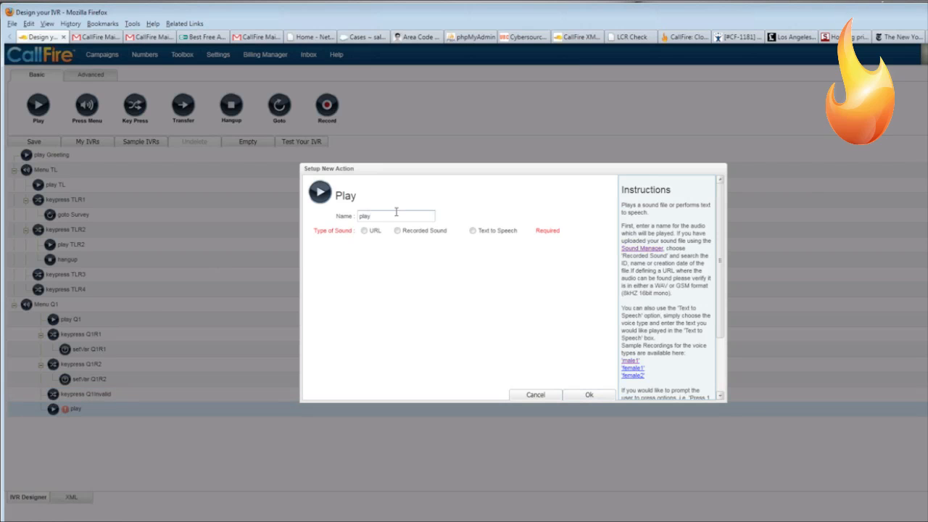
type(" Q1invalid")
left_click(472, 230)
left_click(467, 245)
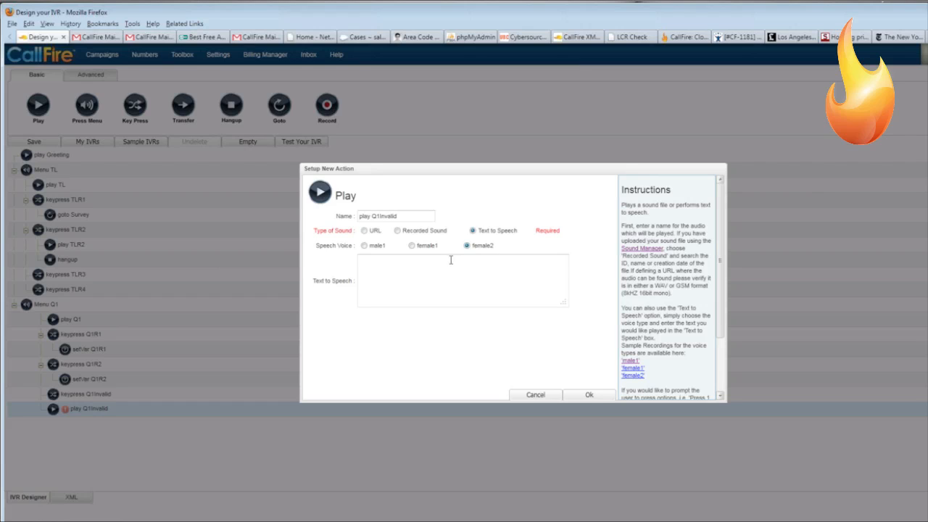
left_click(449, 261)
type("That is an in valid")
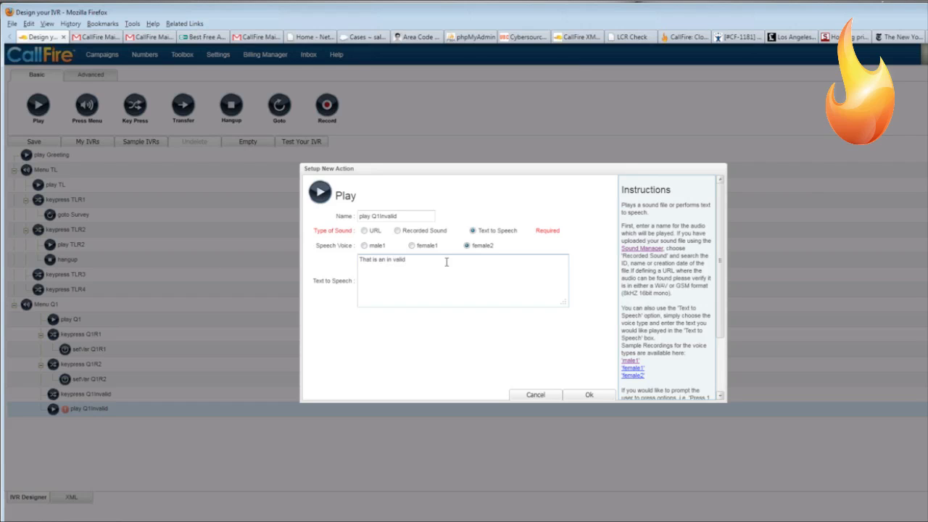
type(" entry.")
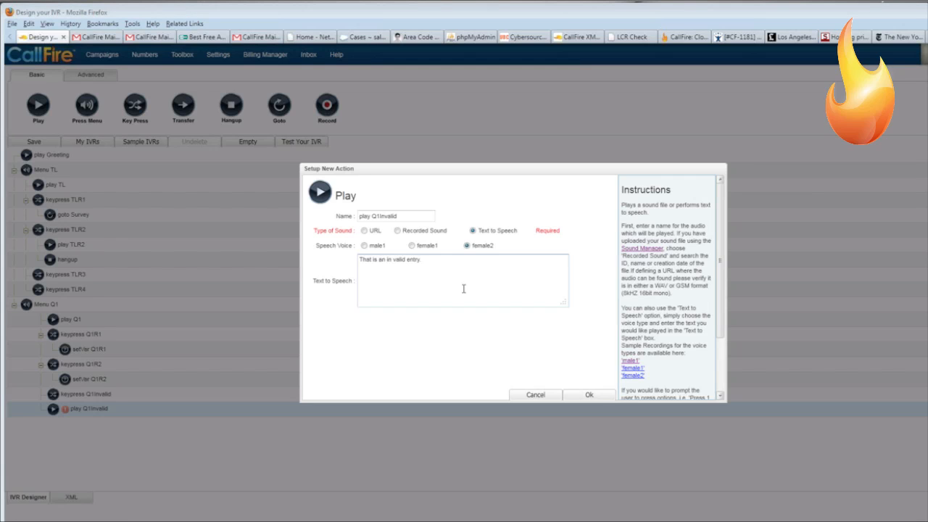
left_click(589, 395)
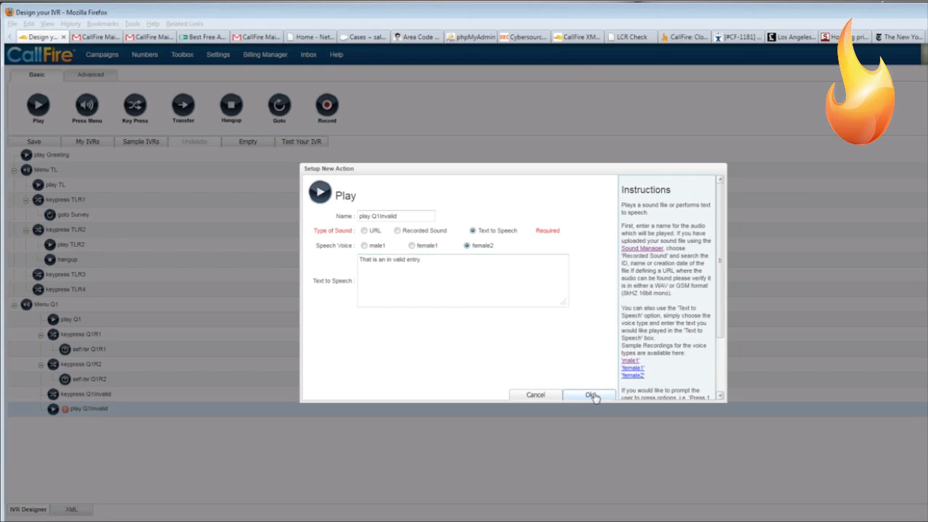
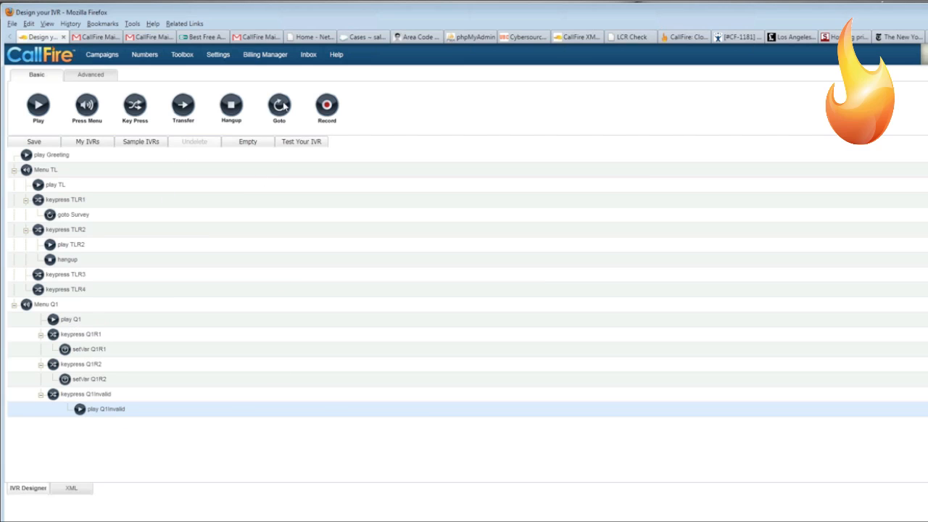
- Add a Goto action named "goto Q1Invalid" under keypress Q1Invalid that jumps to the node "play Q1"
left_click_drag(285, 106, 53, 399)
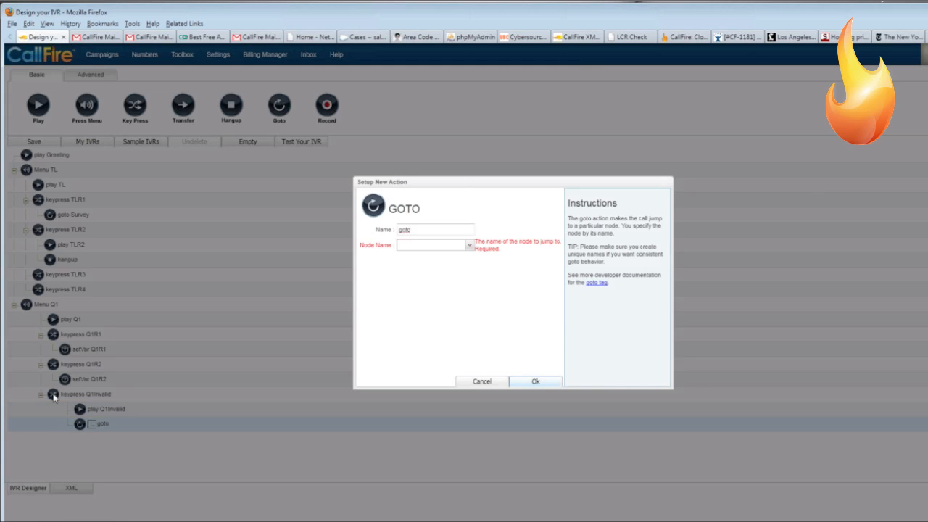
left_click(422, 230)
type("Q11")
type("invalid")
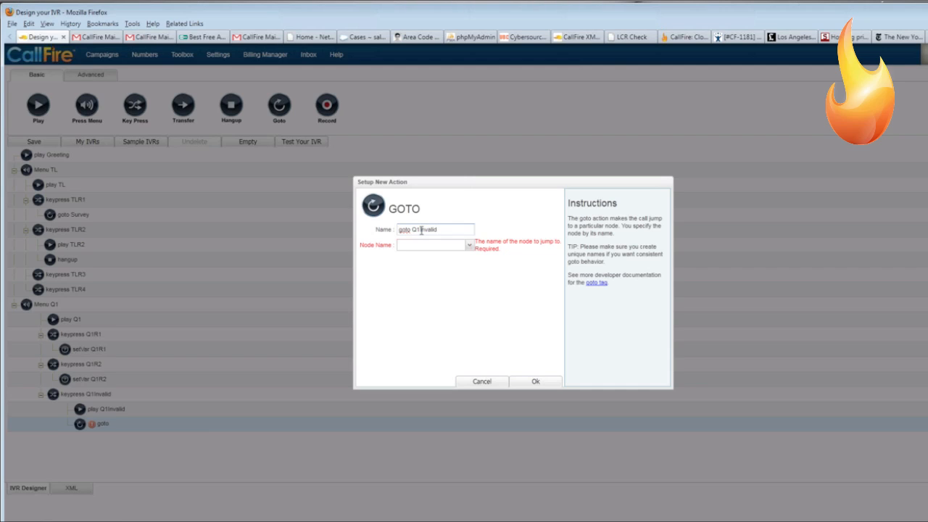
left_click(420, 244)
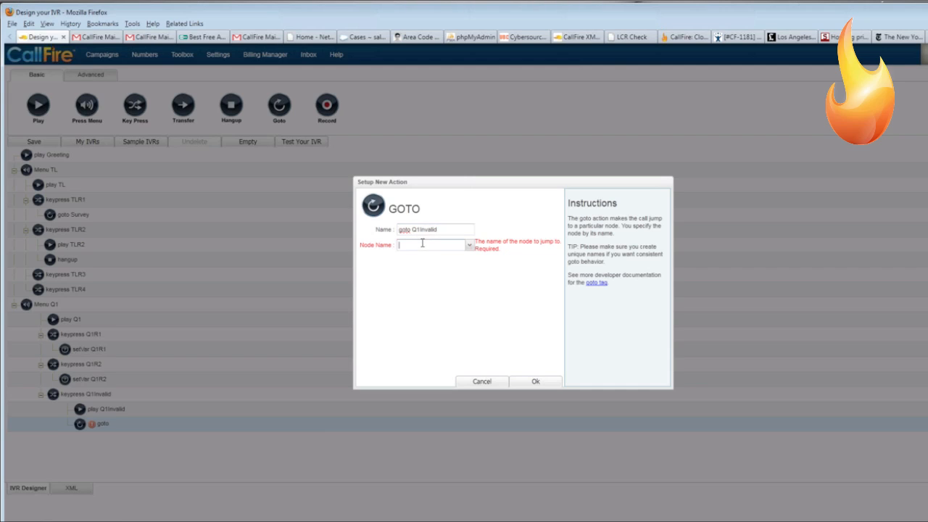
left_click(469, 245)
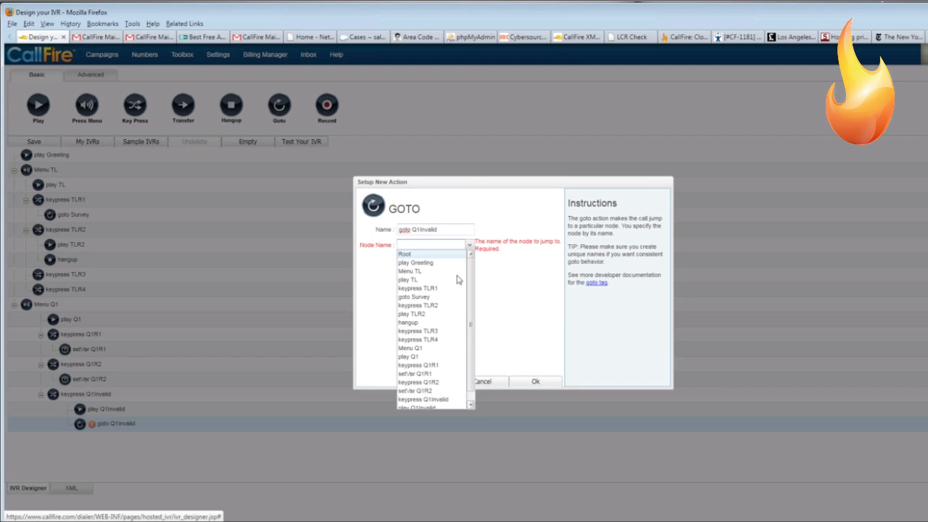
left_click(408, 357)
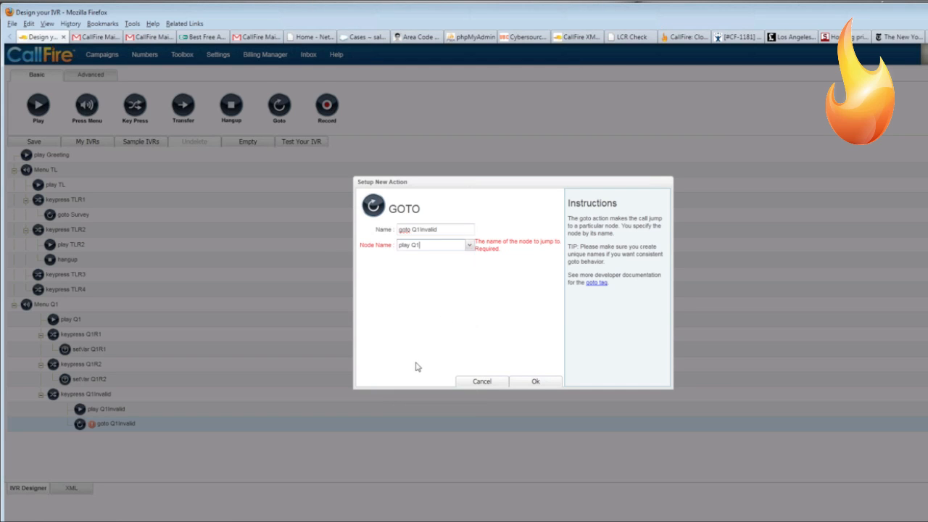
left_click(520, 385)
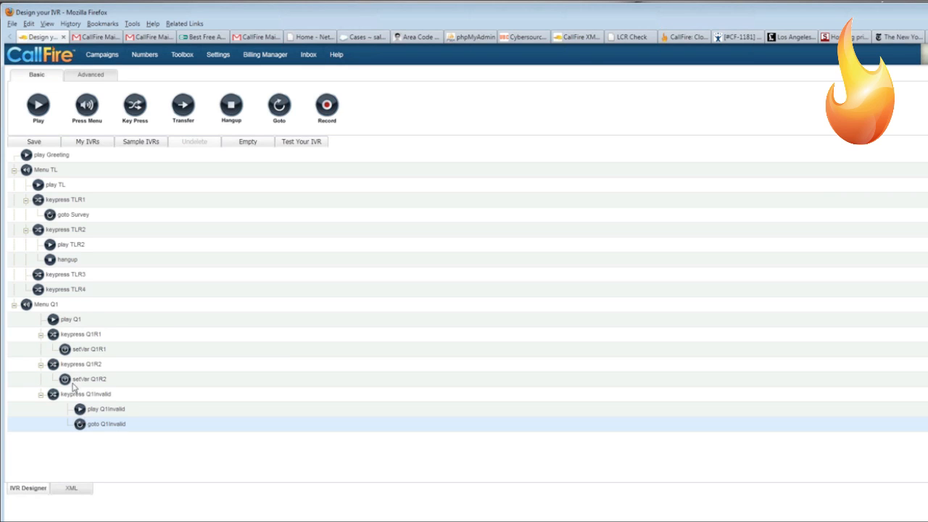
- Save the IVR with the completed Q1Invalid branch, overwriting "IVR Demo 6_1"
left_click(41, 144)
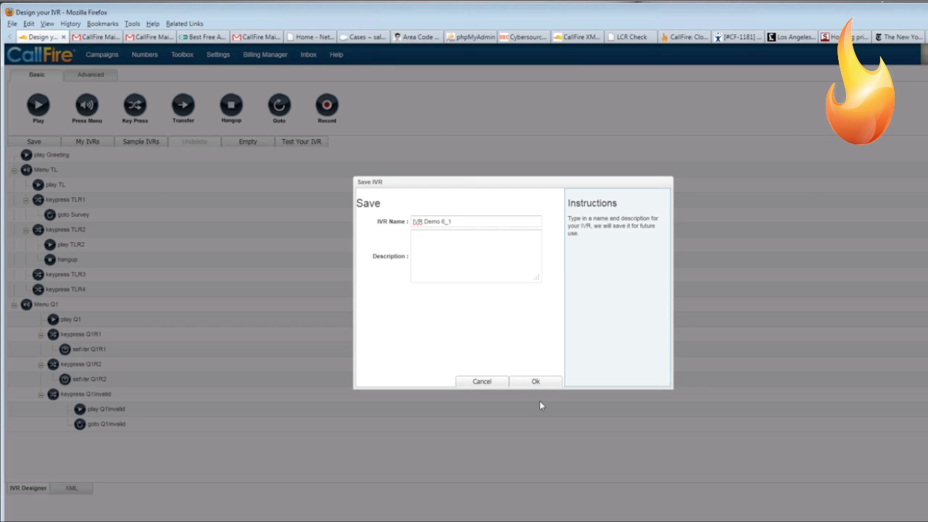
left_click(537, 383)
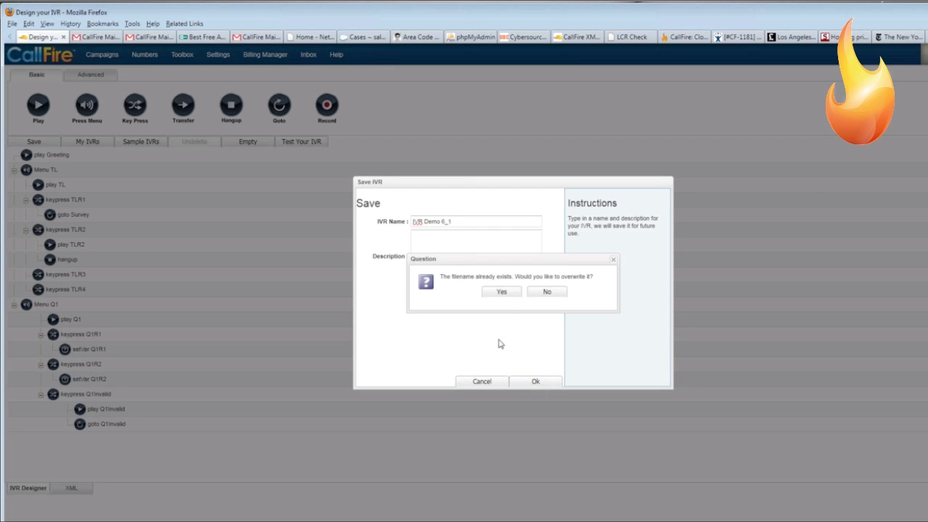
left_click(500, 291)
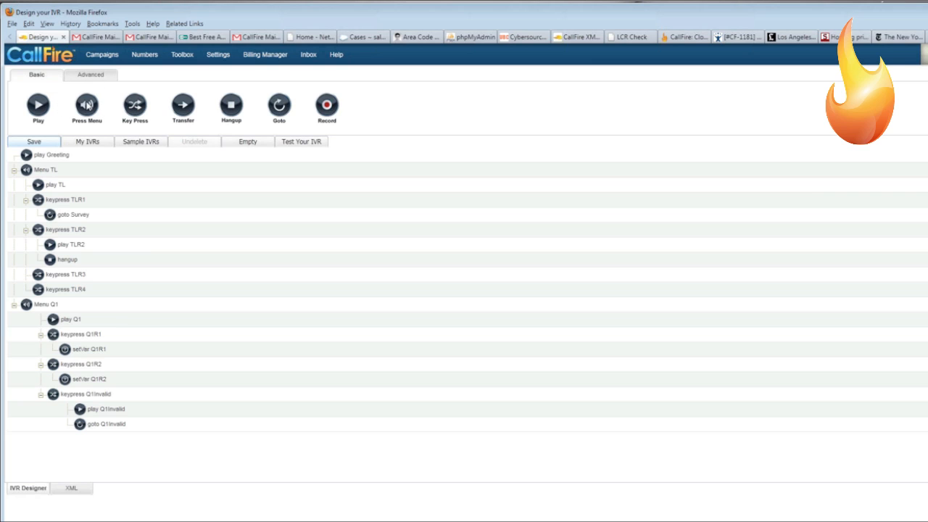
- Add a press menu named "Menu Q2" after Menu Q1 at the root level of the IVR
left_click_drag(88, 106, 10, 438)
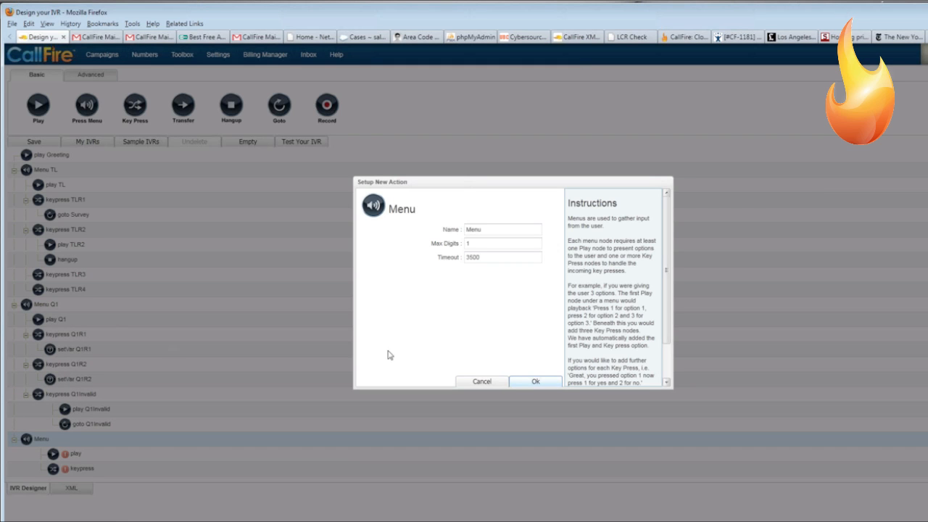
type("Q2")
left_click(535, 381)
- Name Menu Q2's play prompt "play Q2" and set it to text-to-speech with the female2 voice
left_click(95, 460)
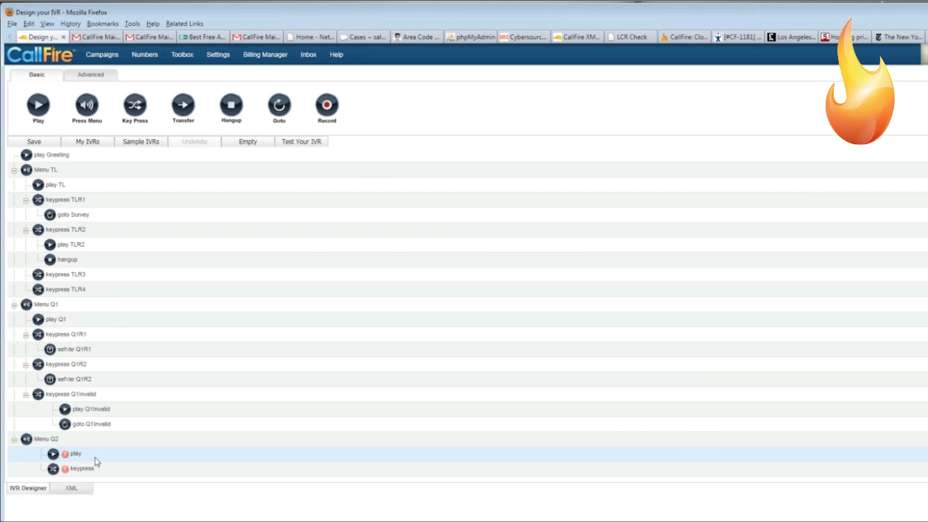
double_click(95, 461)
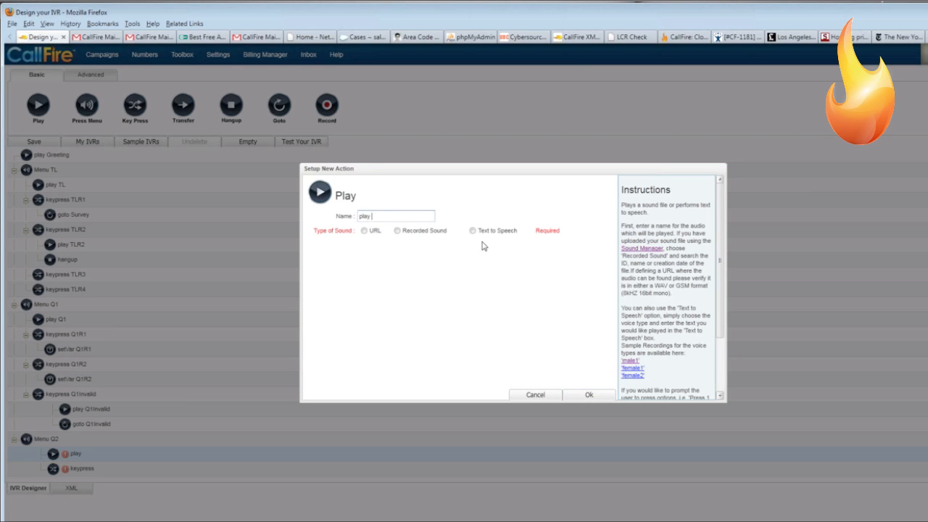
type("Q2")
left_click(472, 231)
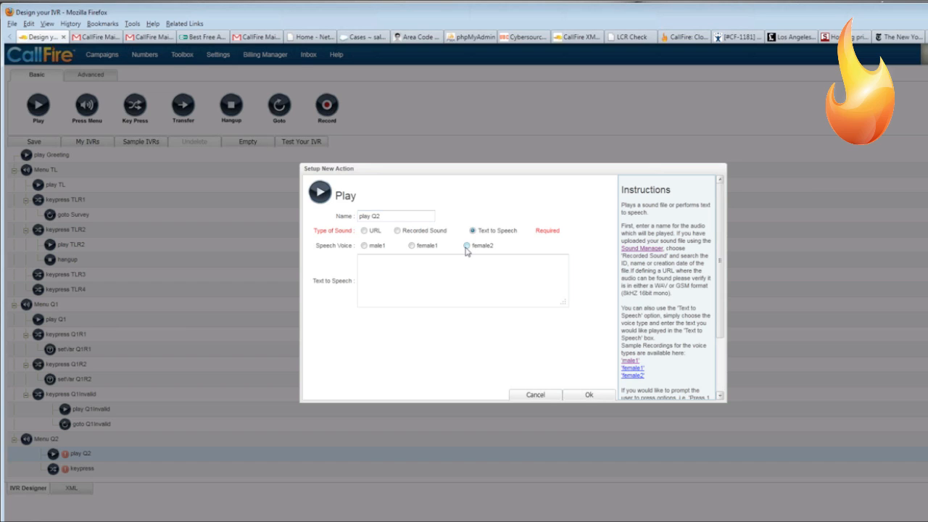
left_click(466, 245)
- Set play Q2's speech text to "How much? Please enter a range, fro 1 to 9, with 1 being a lot, and 9 being not at all."
type("How much?")
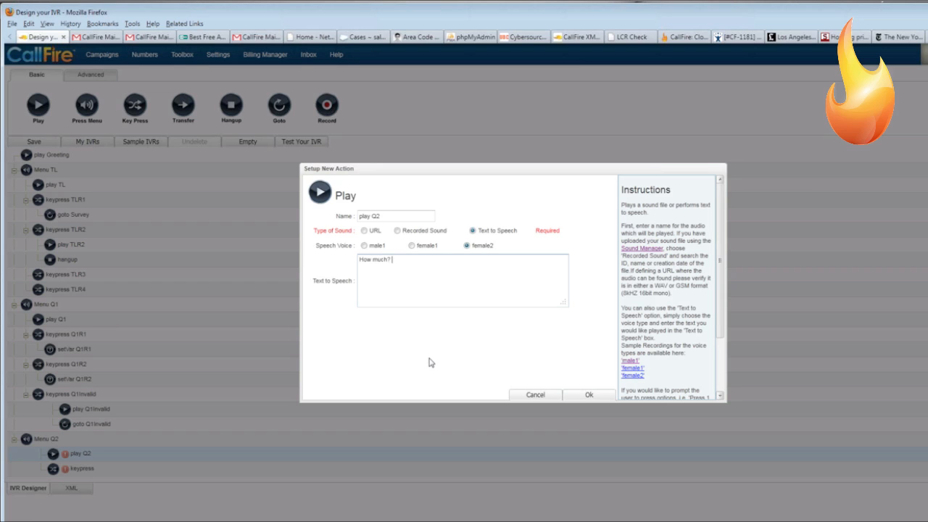
type("Please enter a range, fro 1 to 9,")
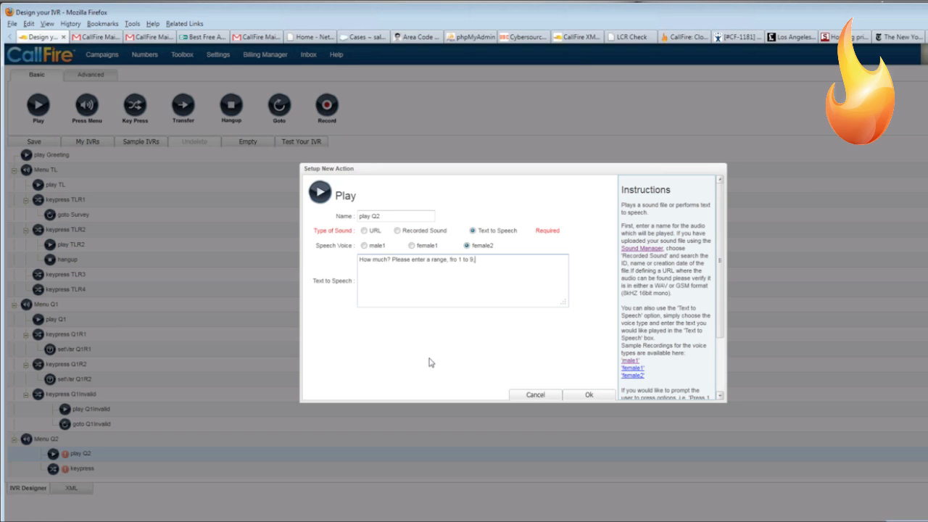
type(" with 1 being a lot, and 9 being not at")
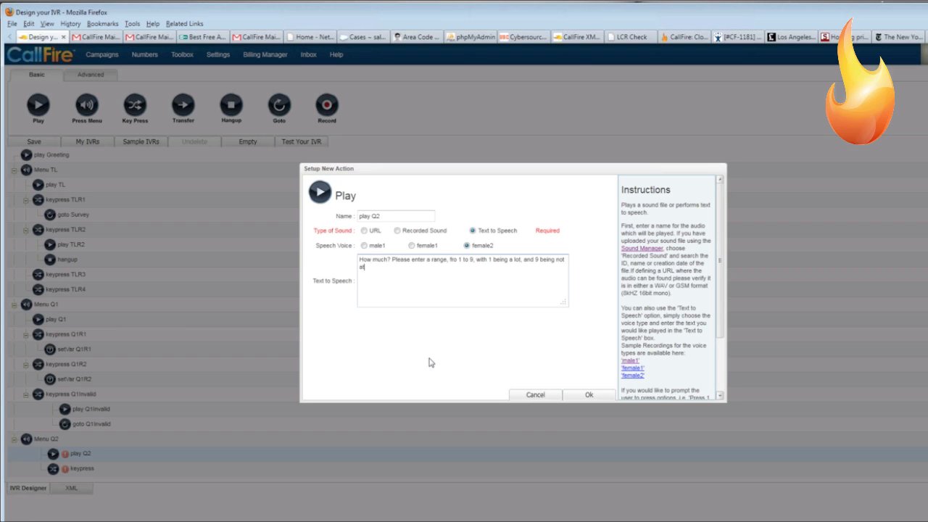
type(" all.")
left_click(592, 396)
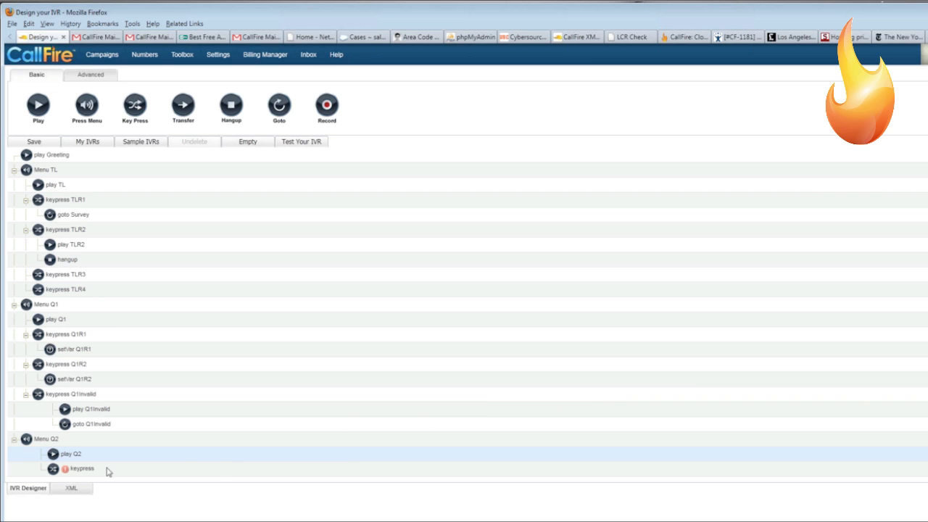
- Name the unconfigured keypress under Menu Q2 "keypress Q2R"
double_click(93, 470)
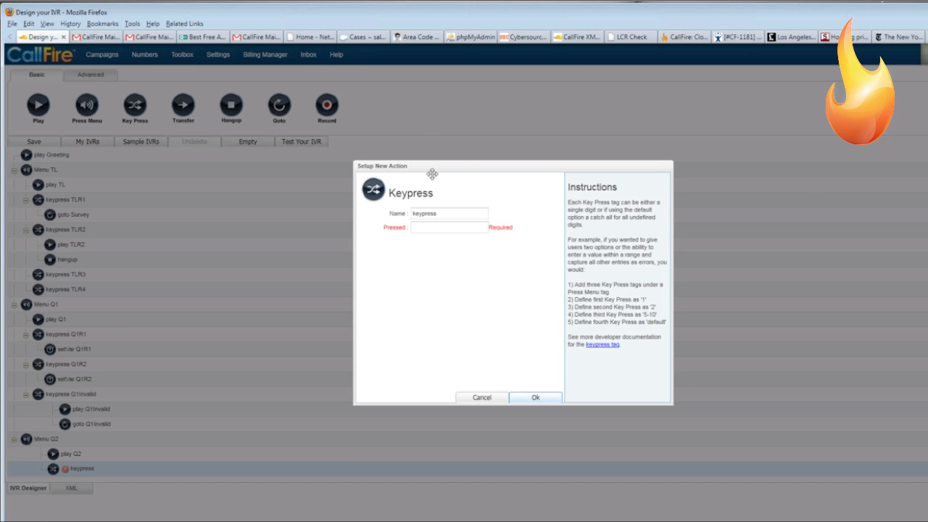
left_click(450, 214)
type("Q2R")
left_click(414, 229)
type("1-9")
key("BackSpace")
key("BackSpace")
key("BackSpace")
type("1000-")
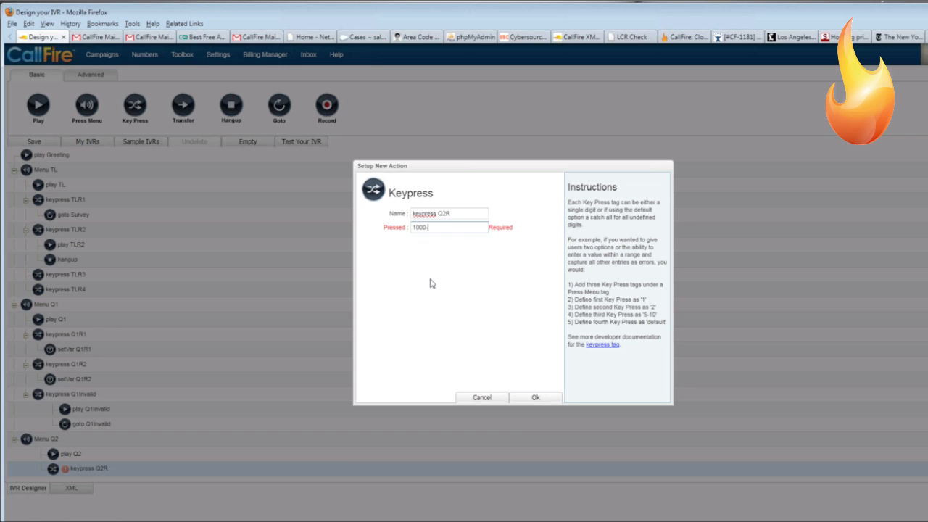
type("9999")
key("BackSpace")
key("BackSpace")
key("BackSpace")
key("BackSpace")
key("BackSpace")
key("BackSpace")
key("BackSpace")
key("BackSpace")
key("BackSpace")
- Set the pressed value of keypress Q2R to the range 1-9
type("1-9")
left_click(533, 398)
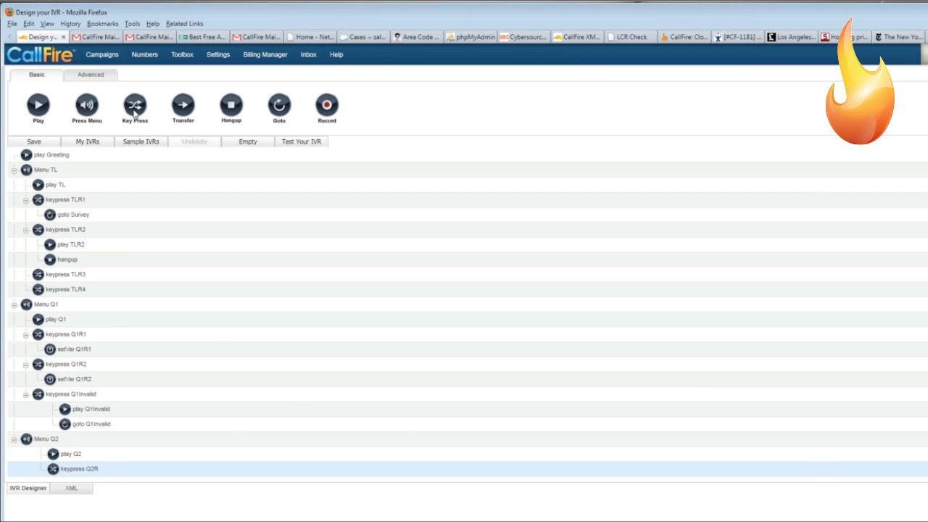
- Add a SetVar action named "setVar Q2R" under keypress Q2R, setting variable Q2R to "${call.lastinput}"
left_click(94, 76)
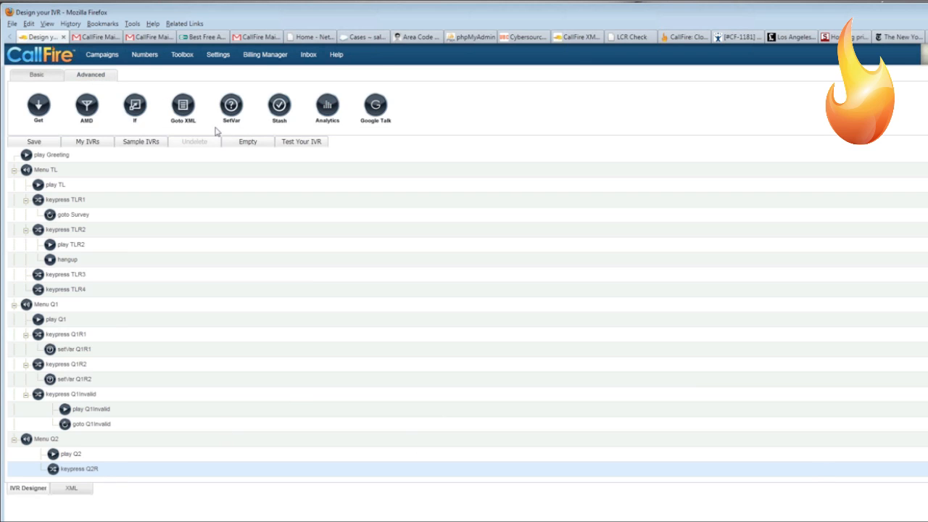
left_click_drag(236, 106, 59, 474)
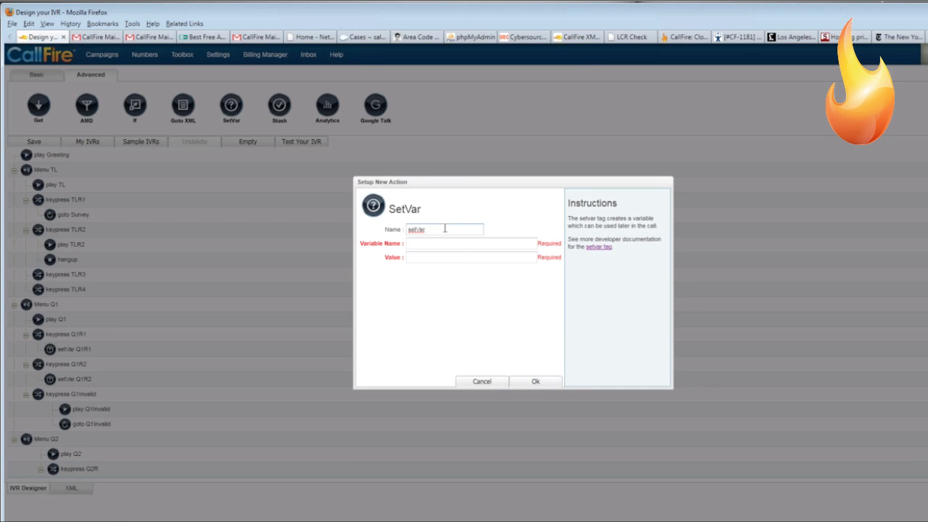
type("Q")
left_click(424, 243)
type("Q2R")
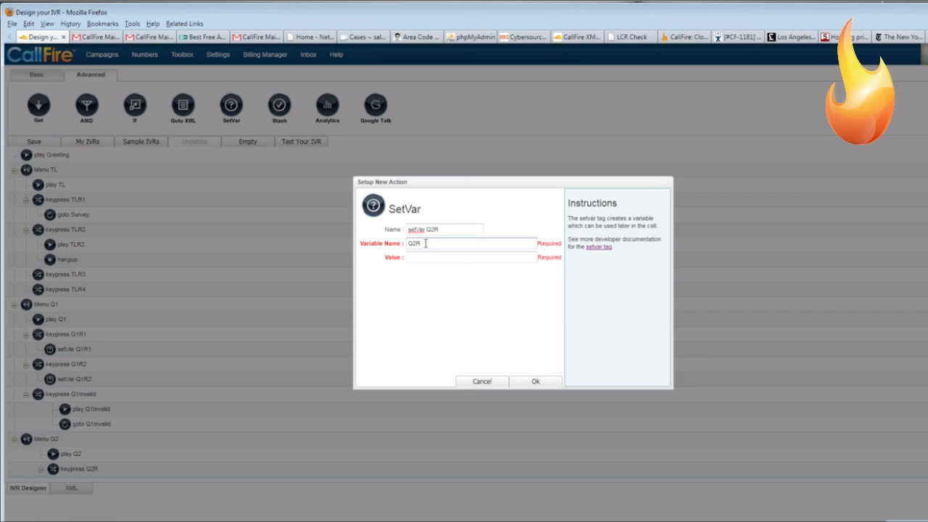
left_click(420, 258)
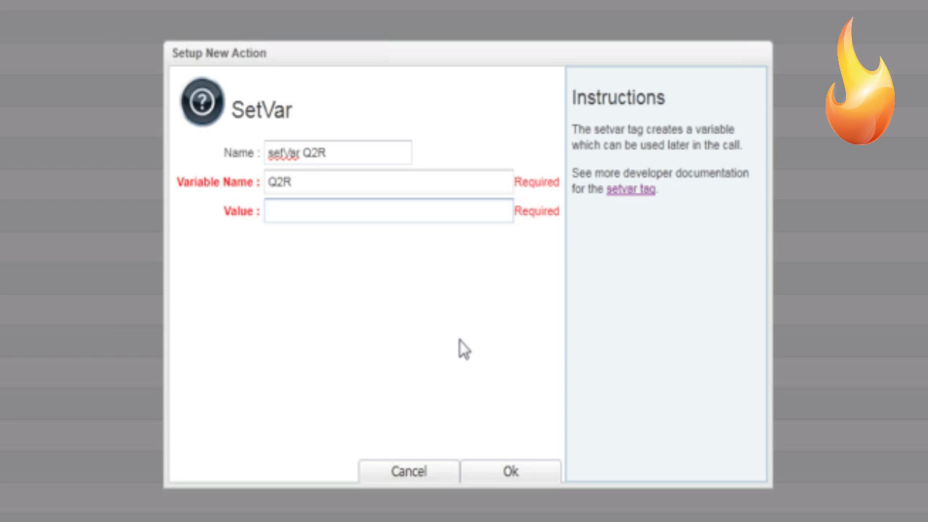
type("$")
type("{")
type("call.lastinput")
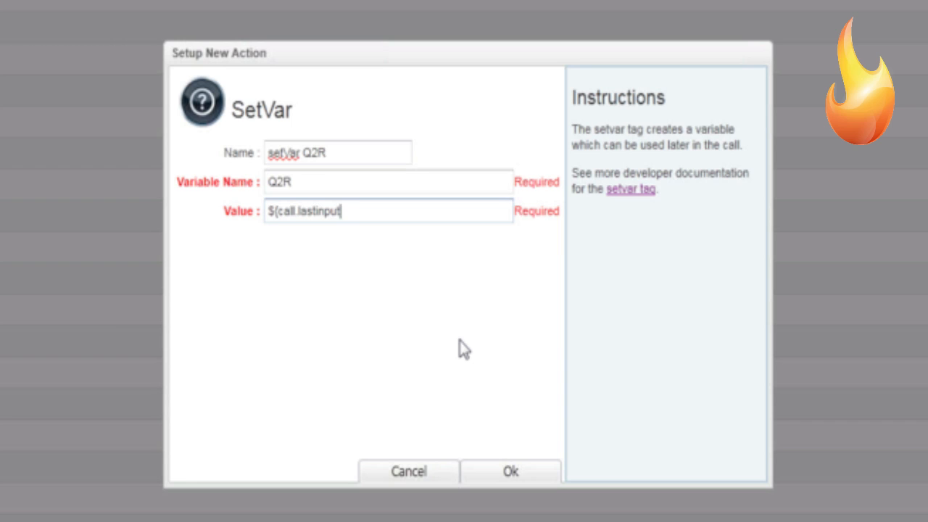
type("}")
left_click(502, 475)
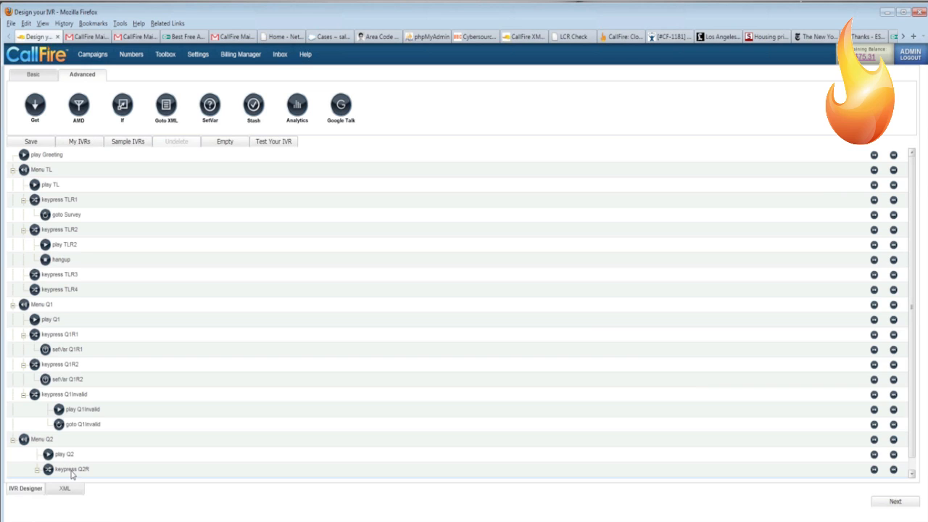
- Add a Stash action named "stash Q1R" to Menu Q1, with variable name sQ1R and value ${Q1R}
scroll(134, 459, "down", 1)
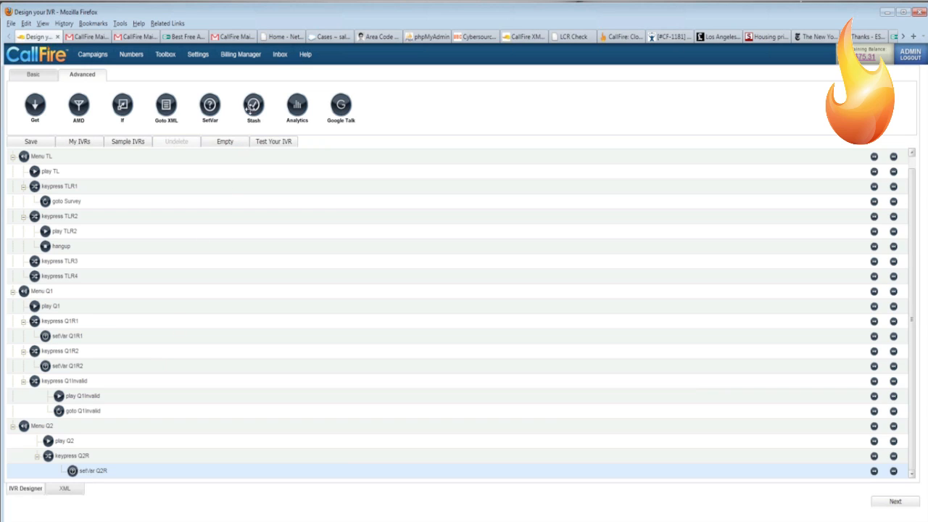
left_click_drag(253, 107, 24, 292)
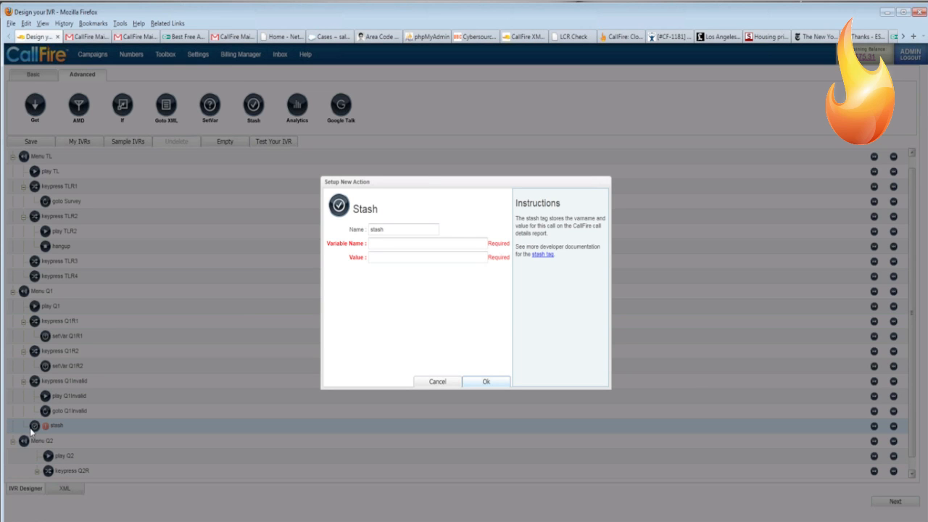
left_click(392, 229)
type("Q1N")
left_click(389, 245)
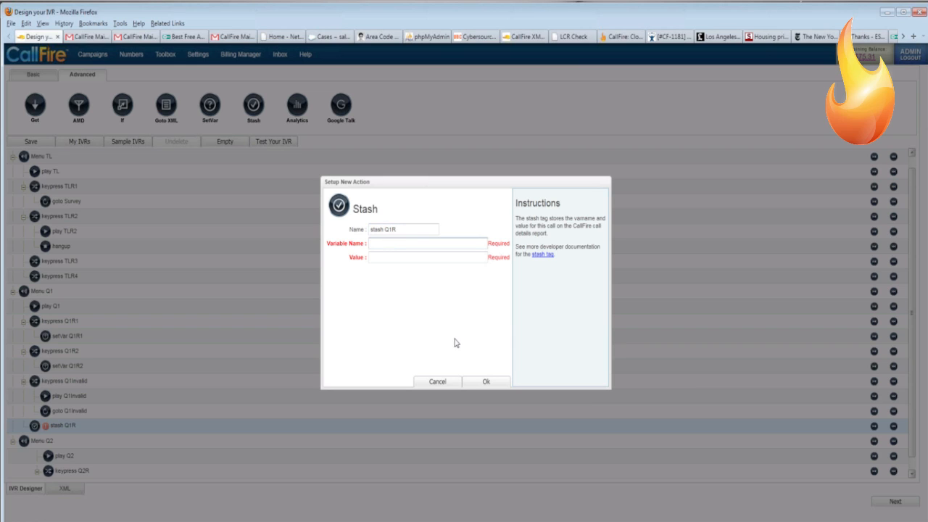
type("sQ1R")
left_click(372, 259)
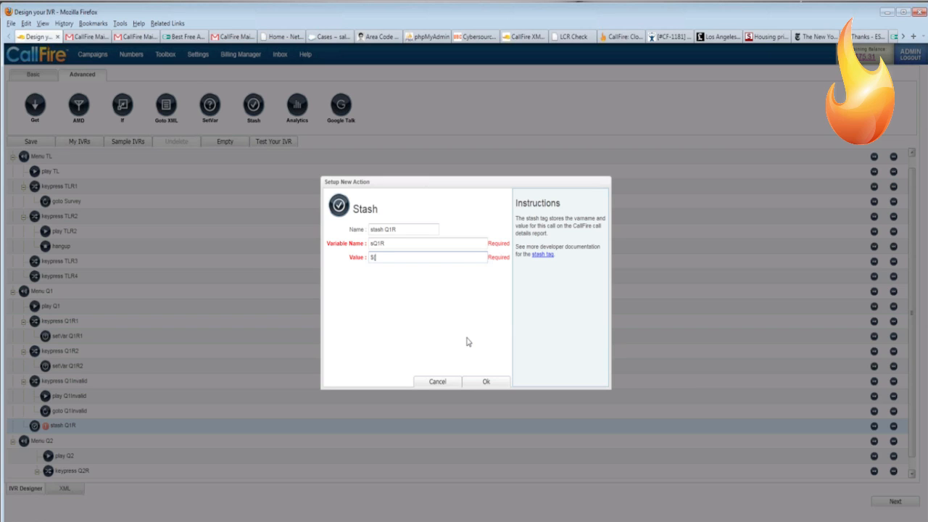
type("Q1R")
left_click(487, 382)
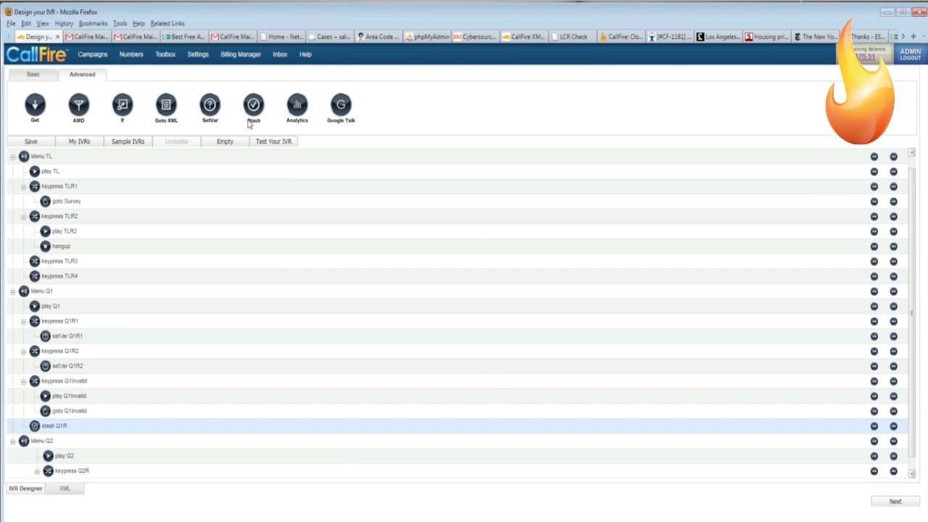
- Add a Stash action named "stash Q2R" to Menu Q2, with variable name sQ2R and value ${Q2R}
left_click_drag(253, 105, 27, 446)
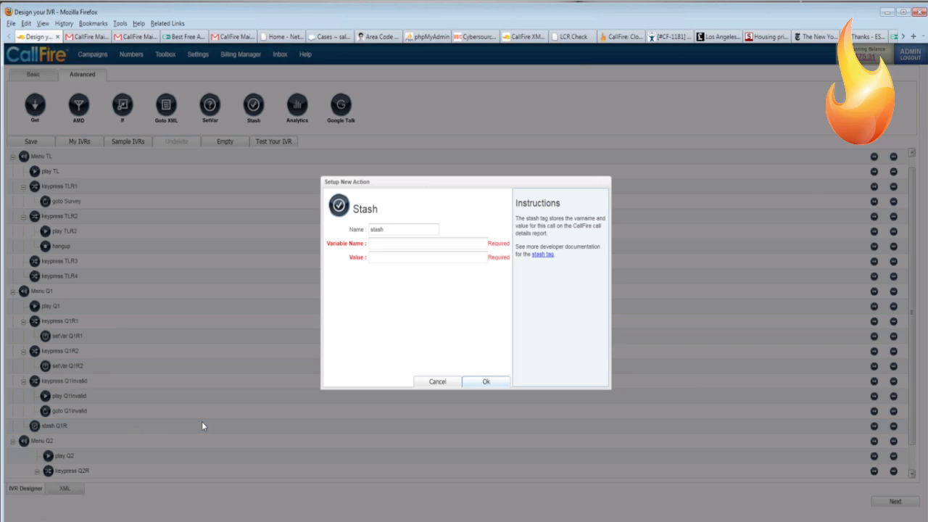
left_click(401, 230)
left_click(384, 243)
type("sQ2R")
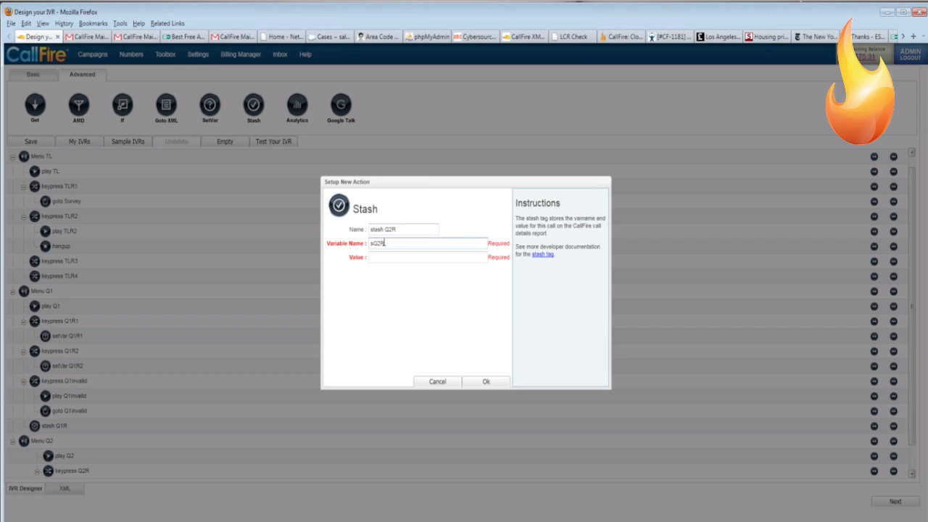
left_click(379, 258)
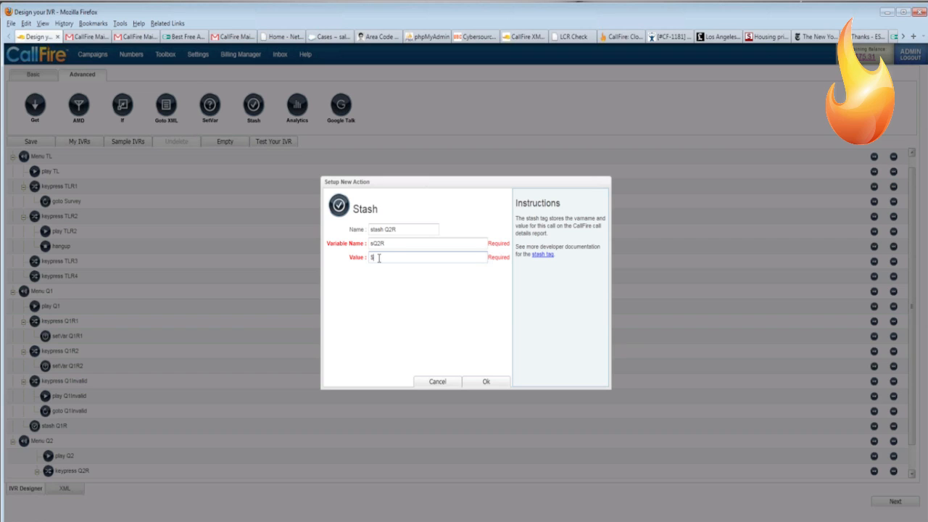
type("${Q2R")
left_click(477, 383)
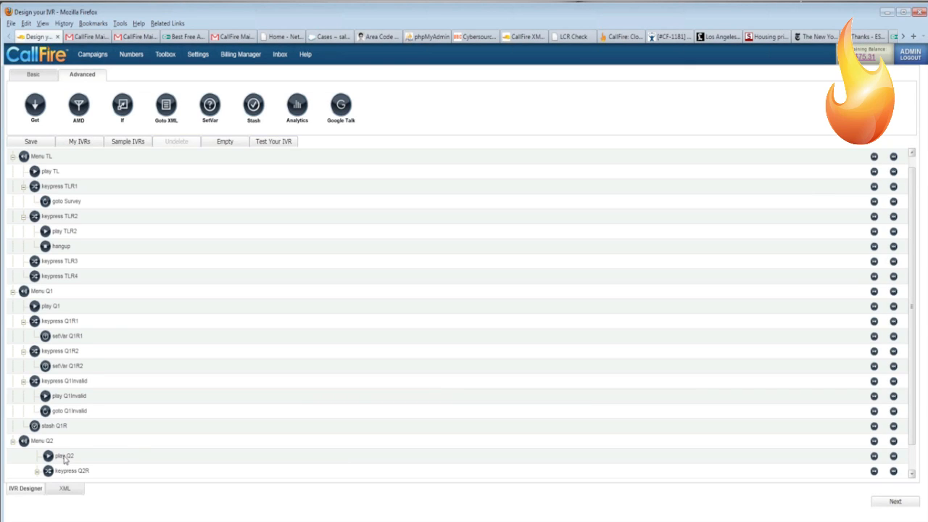
- Save the IVR under the name "IVR Demo 6_1", overwriting the existing file
scroll(69, 453, "down", 1)
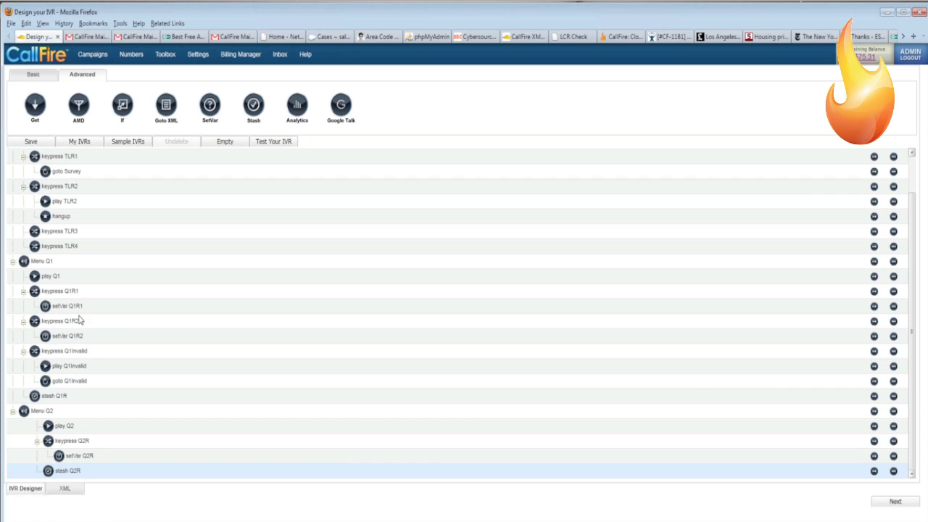
left_click(33, 141)
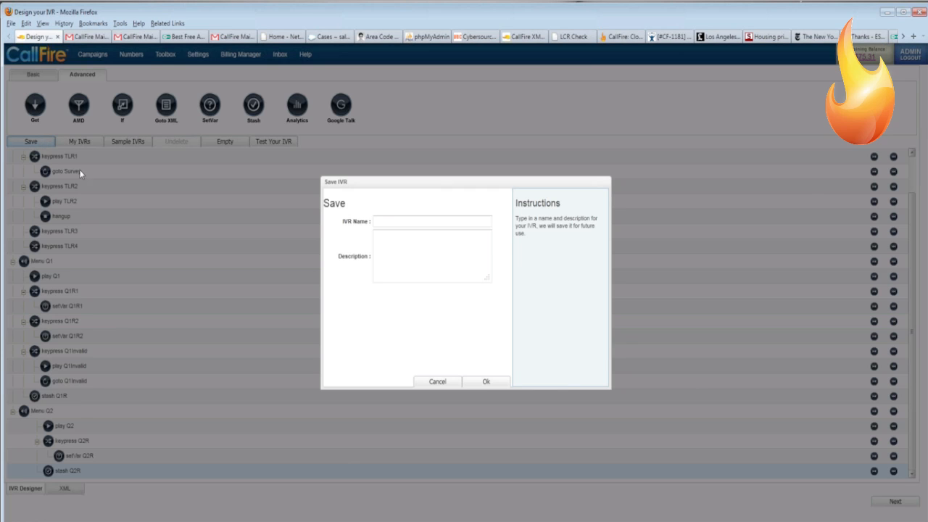
left_click(487, 383)
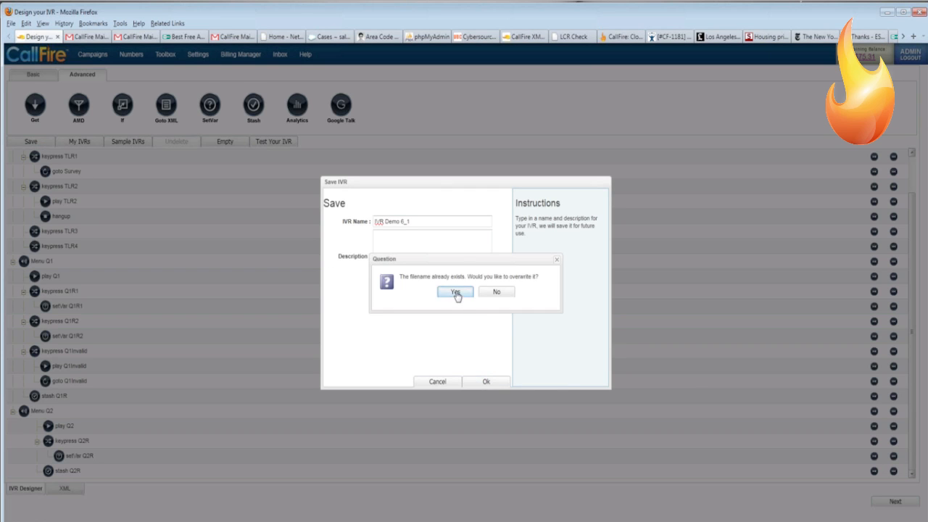
left_click(455, 293)
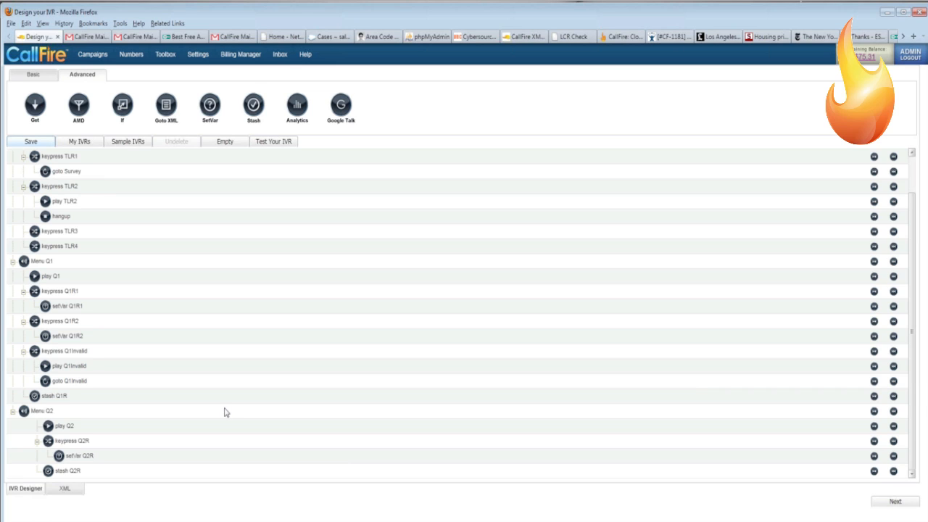
- Add a Play action named "play TLR3" under keypress TLR3, using text to speech with the female2 voice
scroll(221, 409, "up", 1)
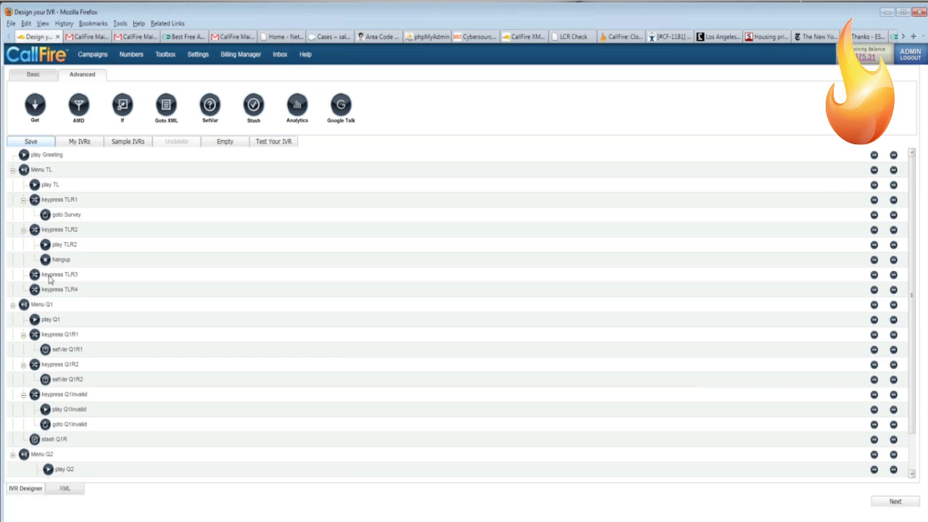
left_click(33, 75)
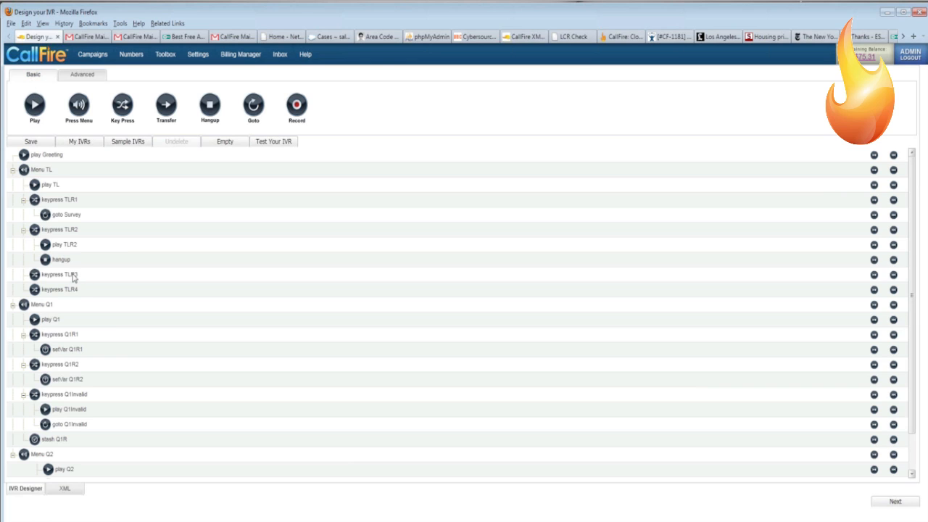
left_click_drag(29, 108, 41, 282)
left_click(367, 213)
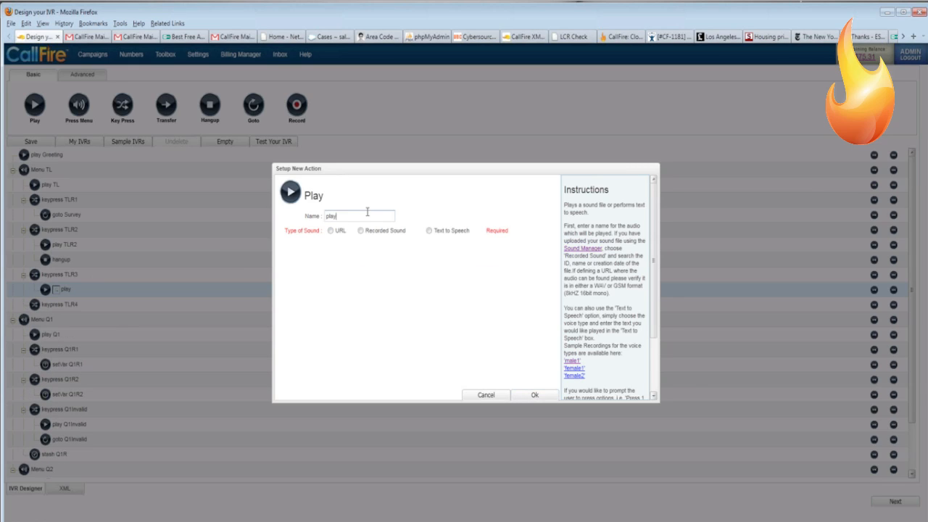
type("TLR3")
left_click(431, 231)
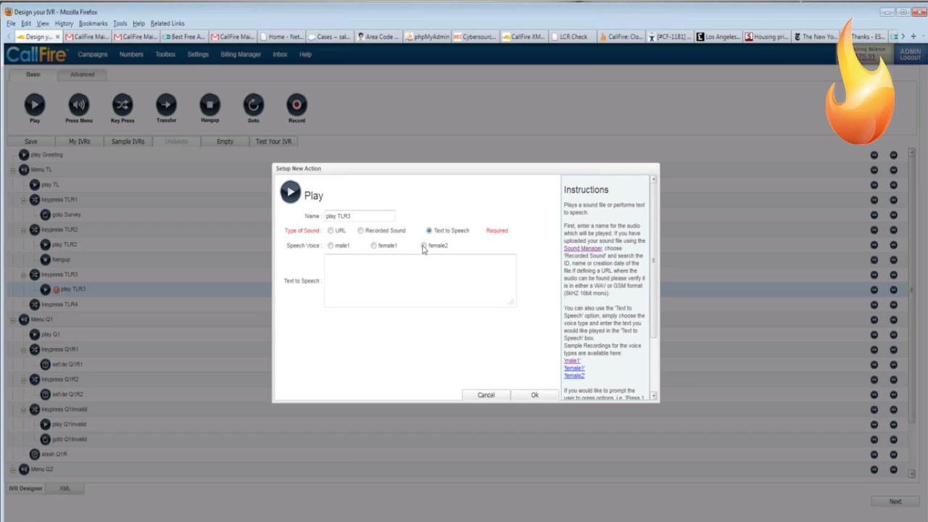
left_click(424, 246)
- Set the speech text of play TLR3 to "Please leave your message after the beep, and press pound when finished."
left_click(406, 263)
type("Please leave your message")
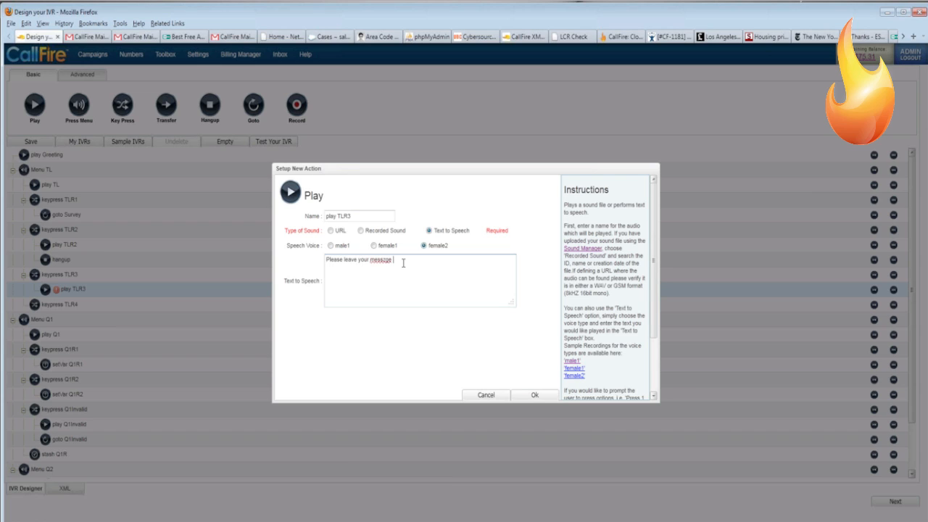
type(" after the beep")
type(", and press ")
type("pound when ")
type("finished")
type(".")
type("a")
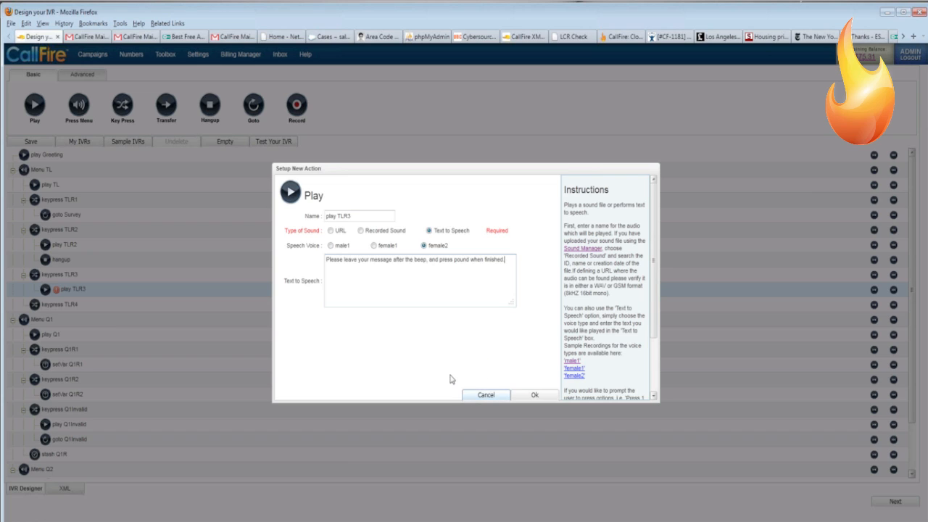
left_click(532, 396)
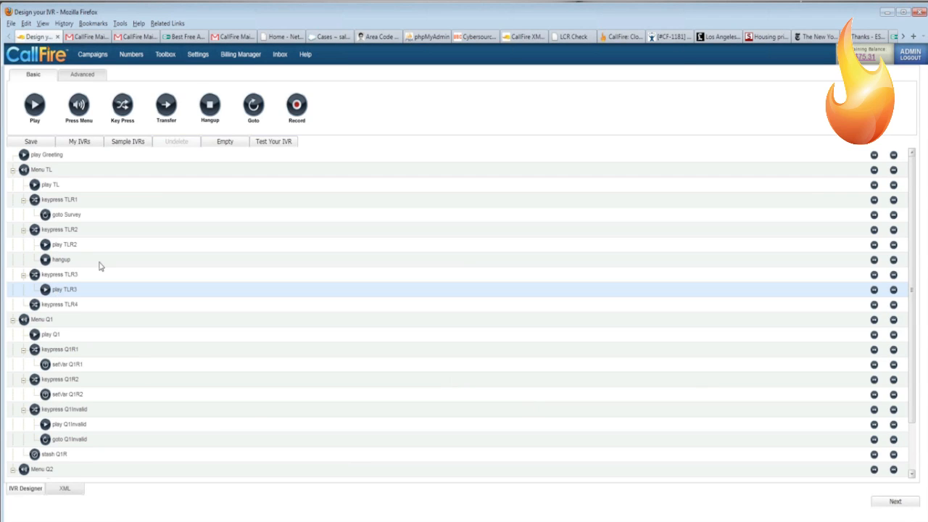
- Add a Record action named "record TLR3" with variable name custMessage under keypress TLR3, followed by a Hangup action
left_click_drag(294, 104, 197, 272)
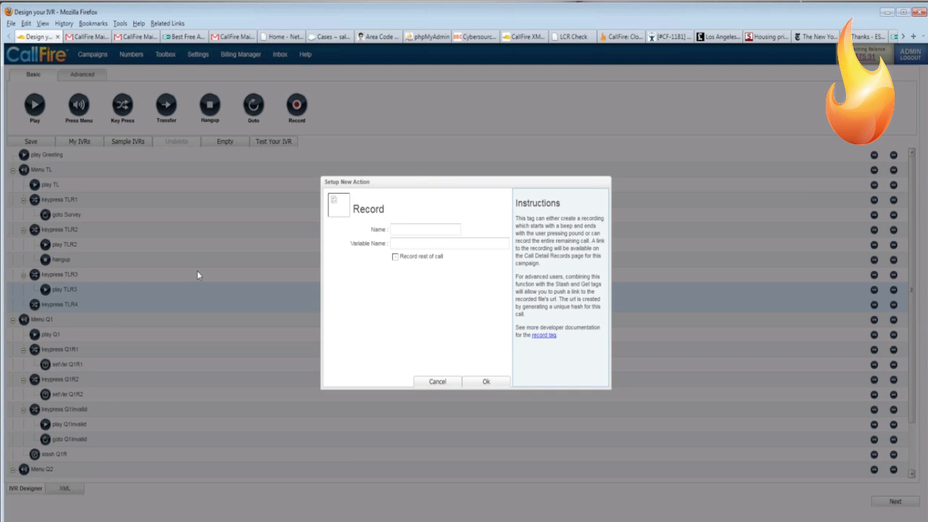
left_click(427, 229)
type("TL")
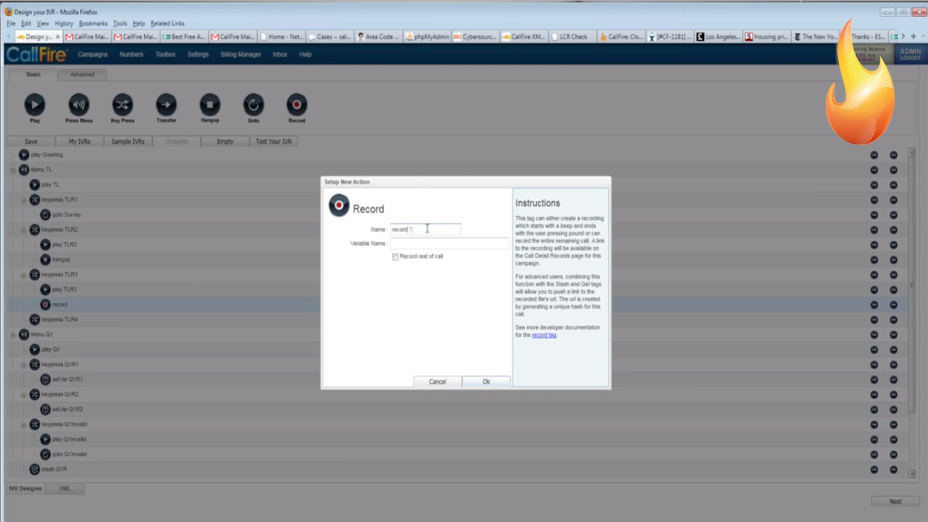
type("R3")
left_click(409, 244)
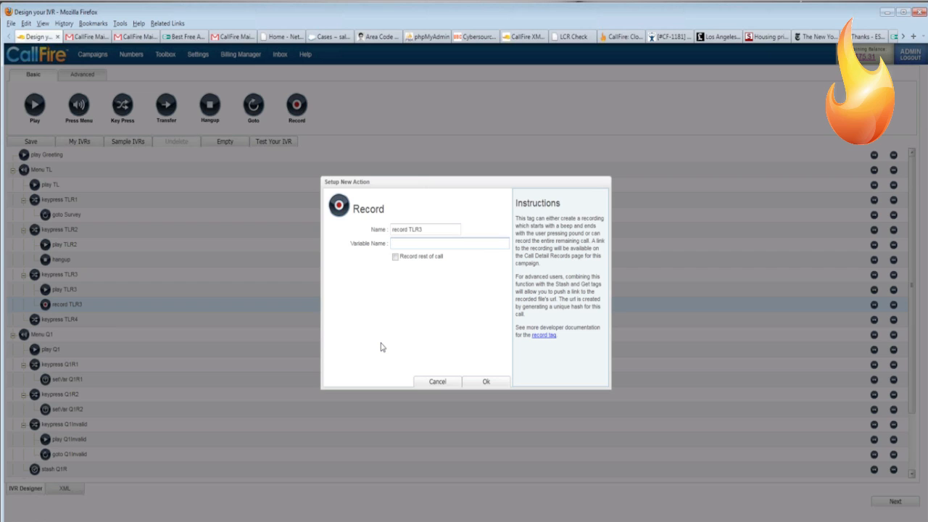
type("custMessage")
left_click(400, 243)
type("st")
left_click(486, 382)
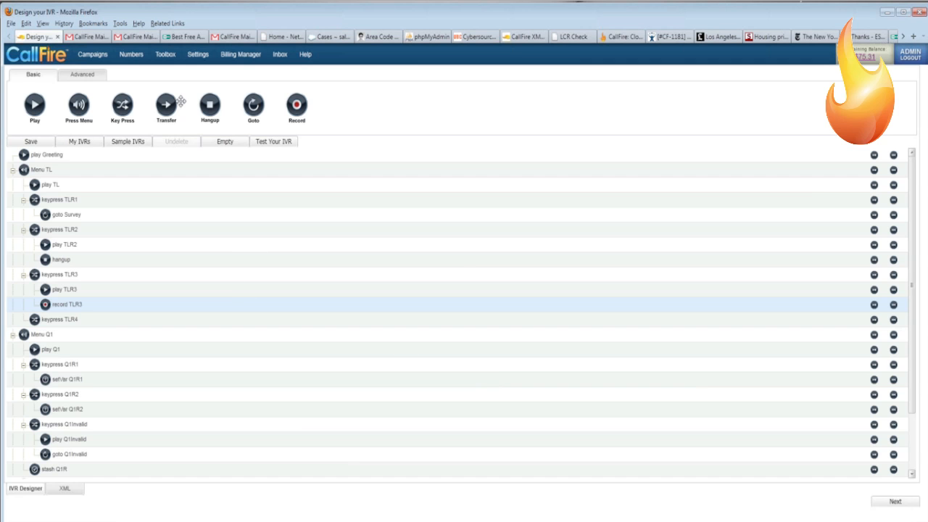
mouse_move(209, 108)
left_mouse_down()
mouse_move(174, 240)
mouse_move(95, 295)
mouse_move(36, 290)
mouse_move(33, 278)
left_mouse_up()
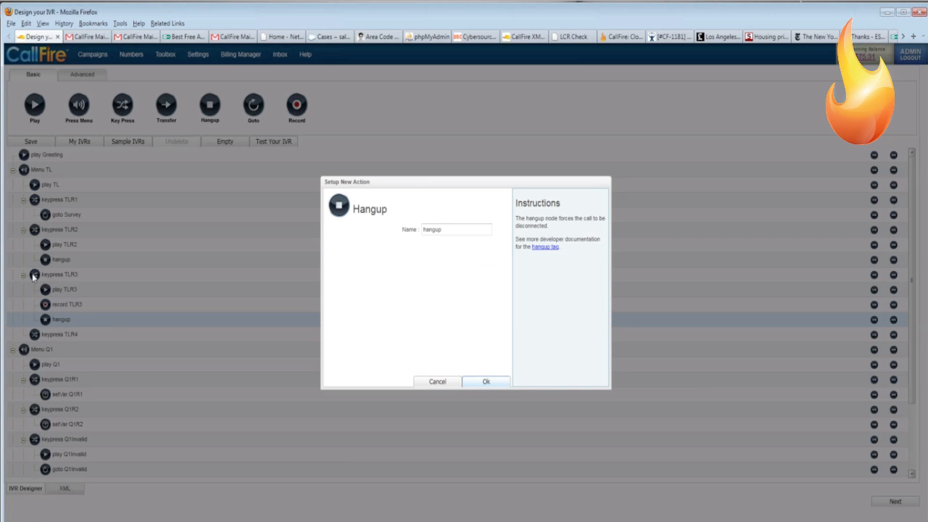
left_click(497, 384)
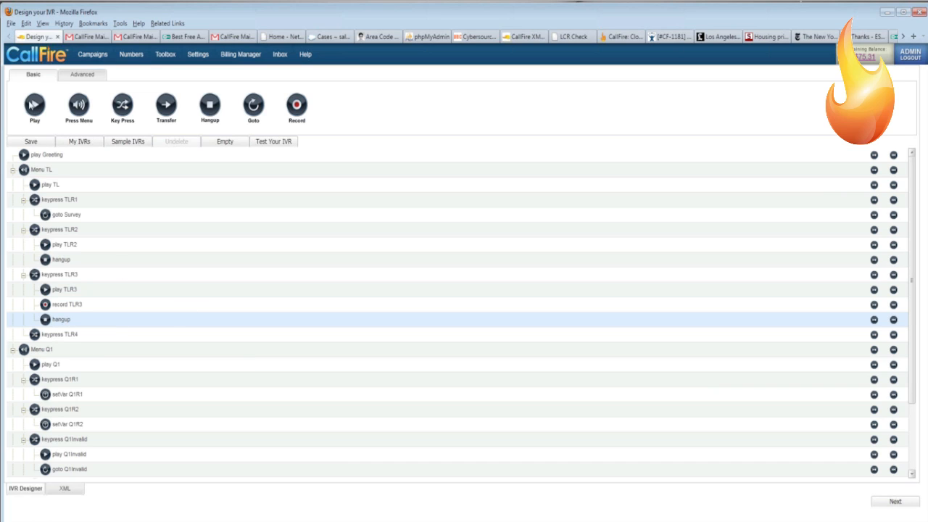
- Add a Play action "play TLR4" under keypress TLR4, with female2 speaking "Please wait, an agent will be with you shortly."
left_click_drag(34, 105, 34, 335)
left_click(343, 215)
type("play")
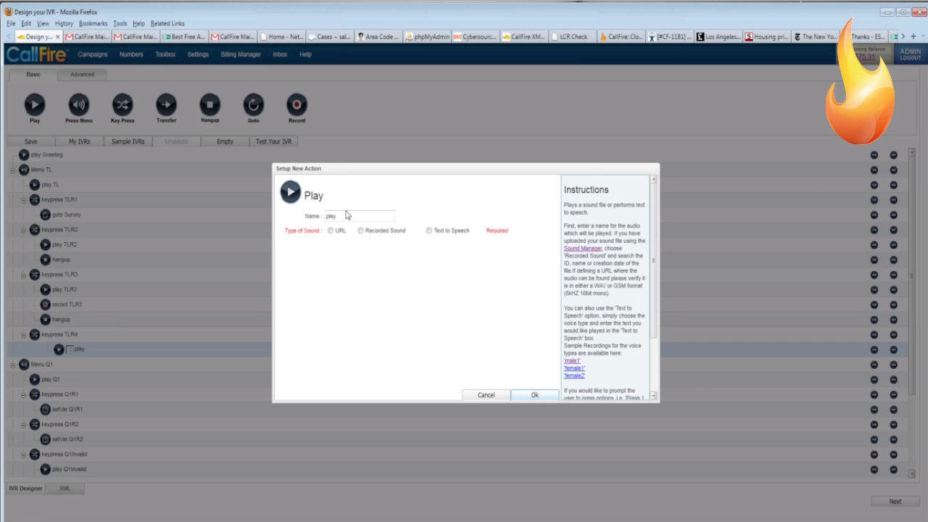
type(" TLR4")
left_click(429, 231)
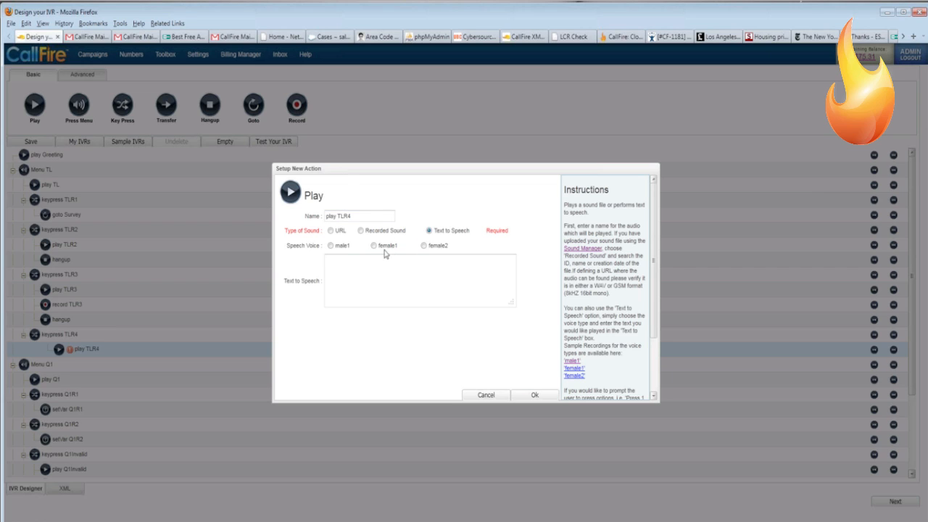
left_click(423, 246)
left_click(386, 264)
type("Please wait, andgent will be with you sho")
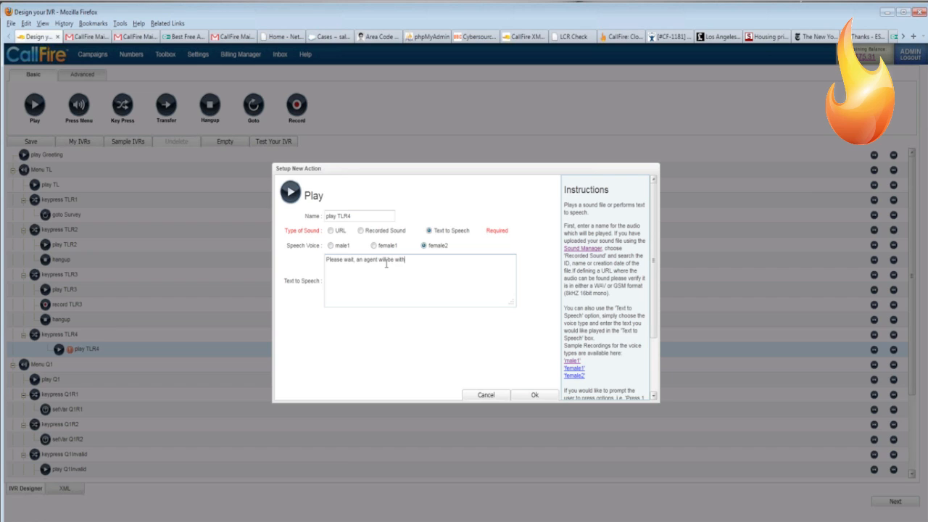
type("rtly.")
left_click(536, 396)
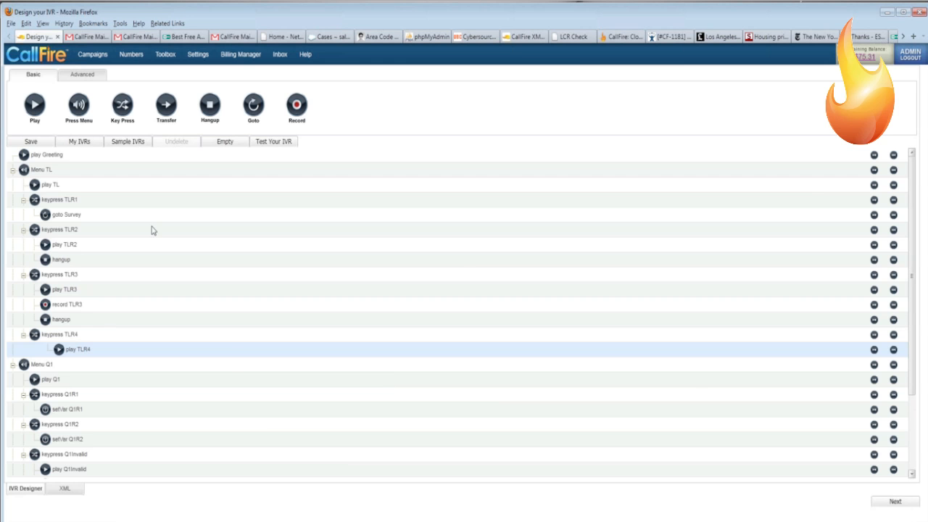
- Add a Transfer action named "transfer toAgent" under keypress TLR4 and enter two comma-separated agent phone numbers as the transfer number
left_click_drag(166, 107, 37, 344)
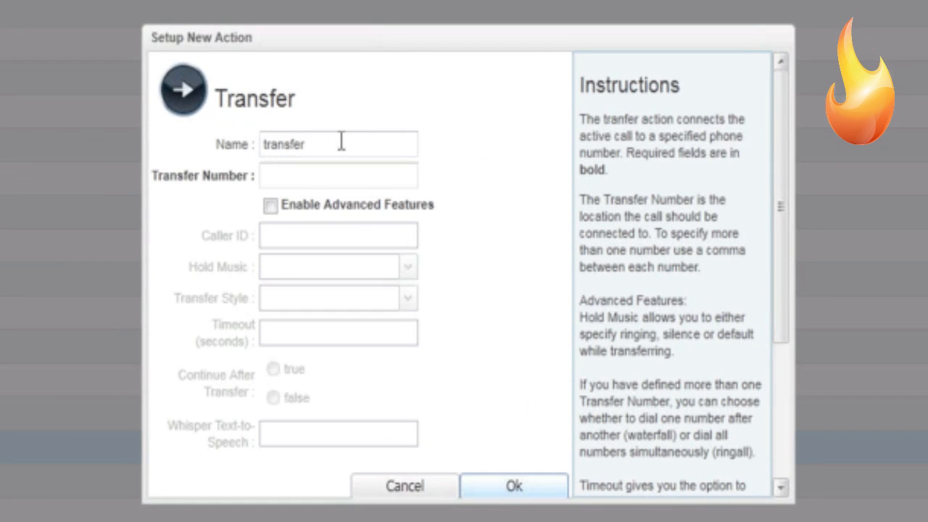
left_click(408, 226)
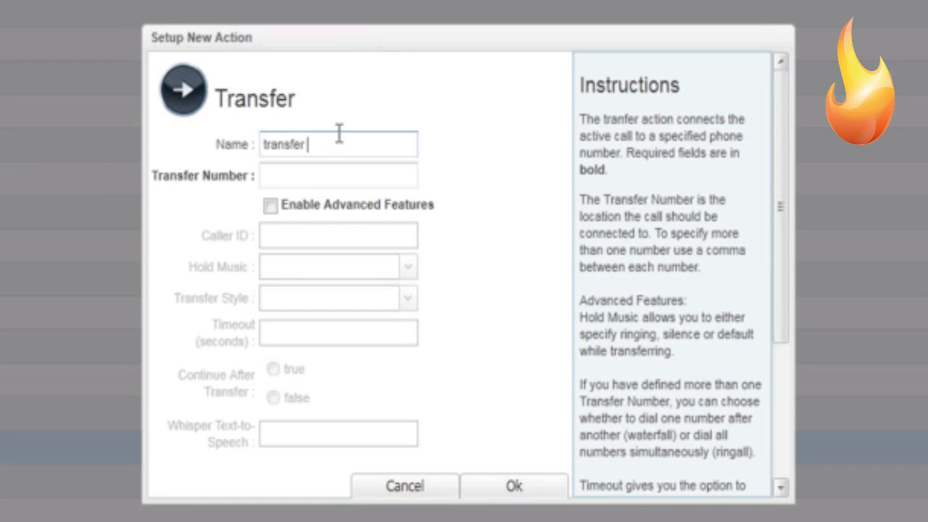
type("toAgent")
left_click(295, 177)
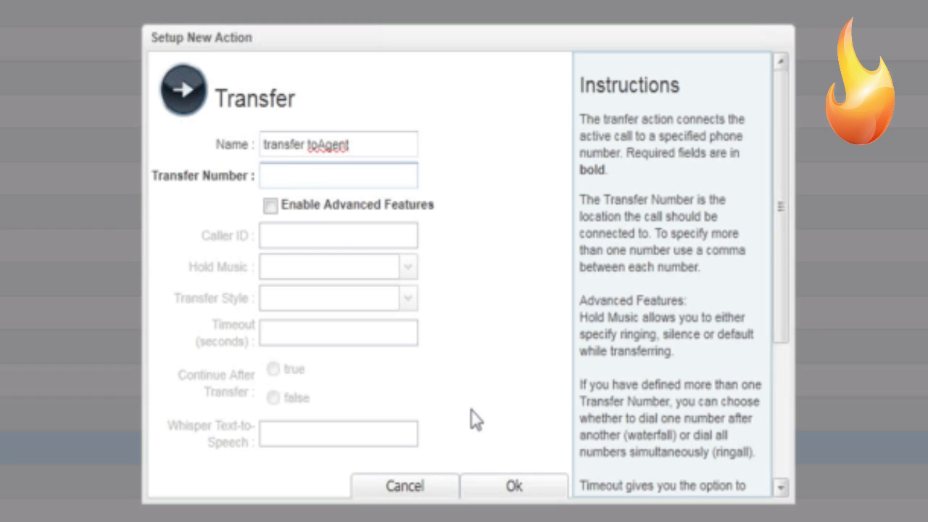
type("2135551212")
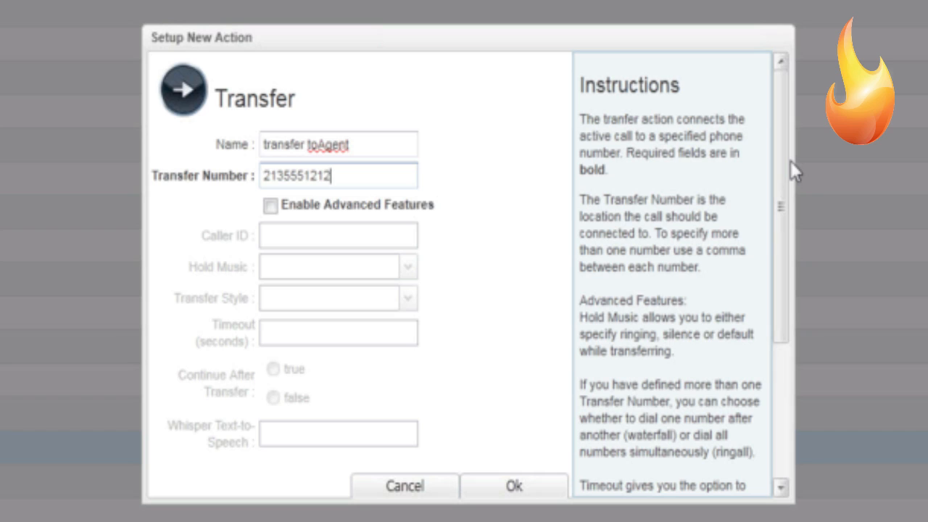
type(",2135551213")
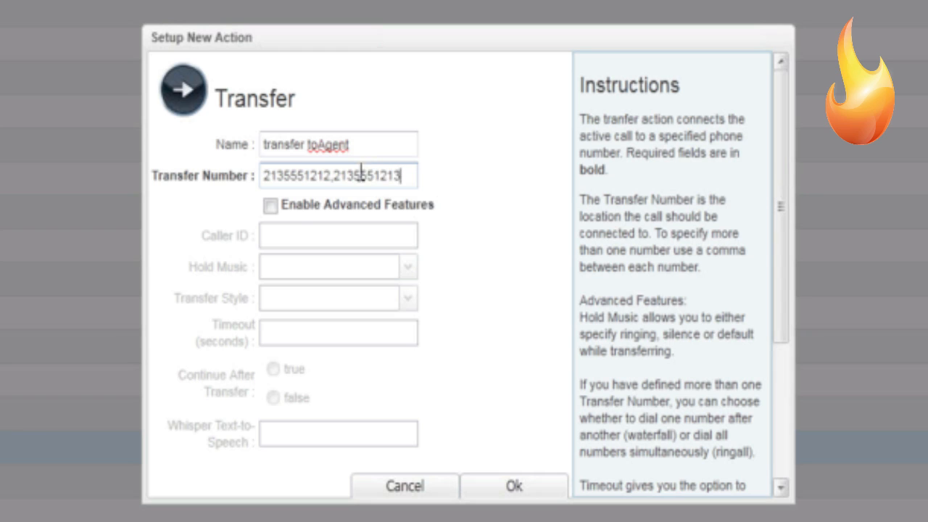
- Enable the transfer's advanced features and set its caller ID to "${call.callerid}"
left_click(270, 205)
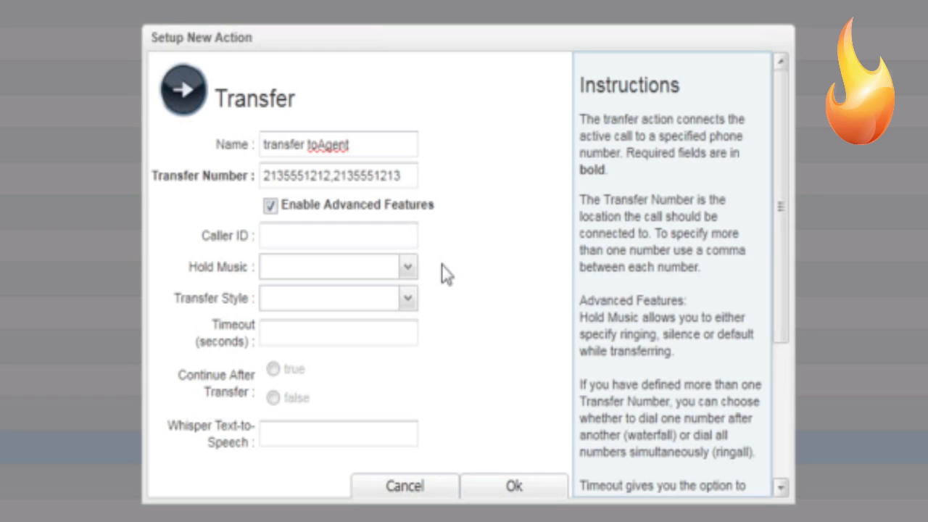
left_click(315, 237)
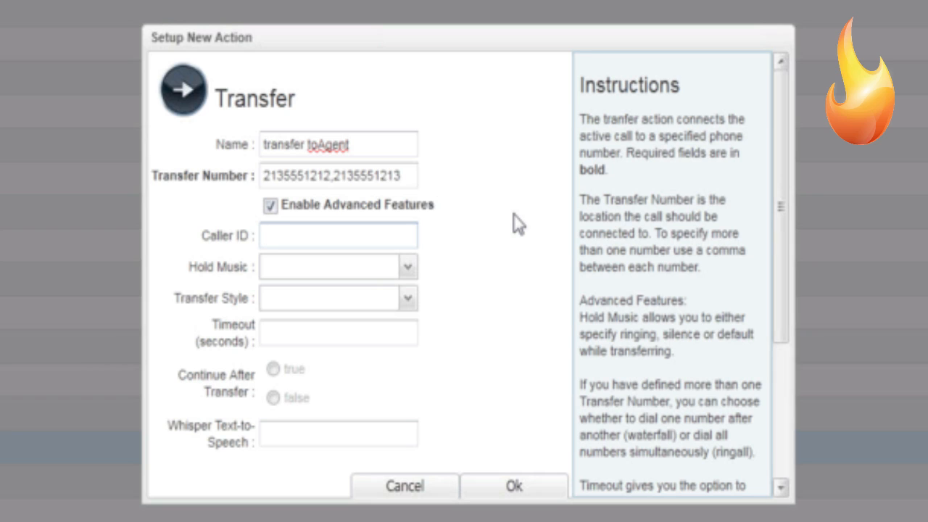
type("${call.")
type("callerid}")
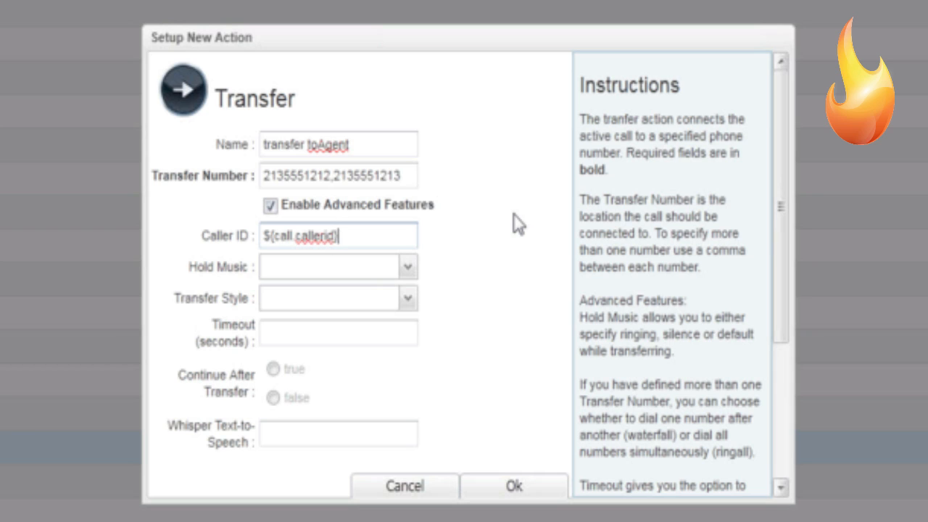
- Change the transfer's caller ID to "${call.phonenumber}"
key("BackSpace")
key("BackSpace")
key("BackSpace")
key("BackSpace")
key("BackSpace")
key("BackSpace")
key("BackSpace")
key("BackSpace")
key("BackSpace")
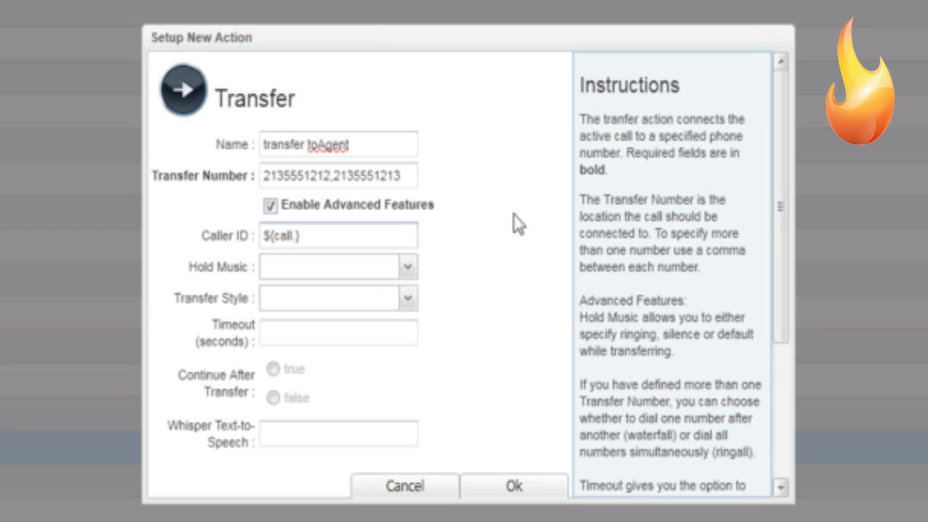
type("phonenum")
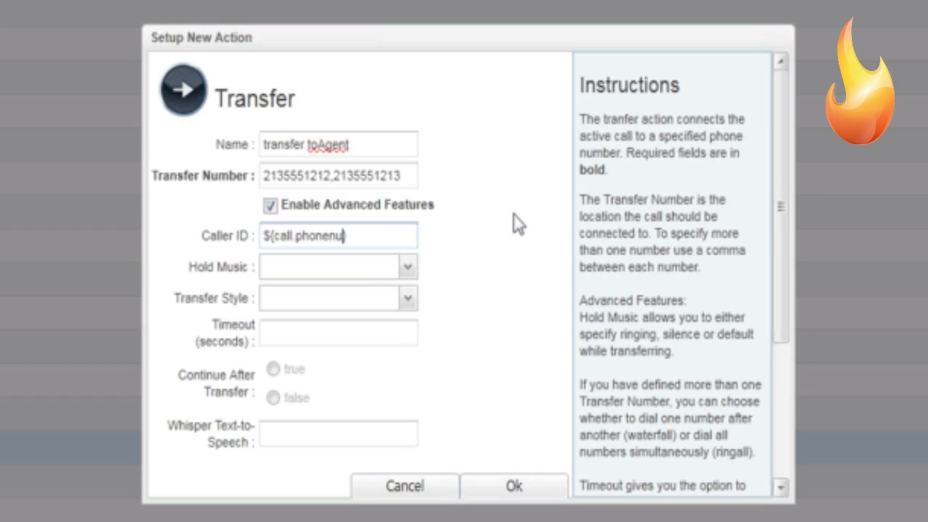
type("ber")
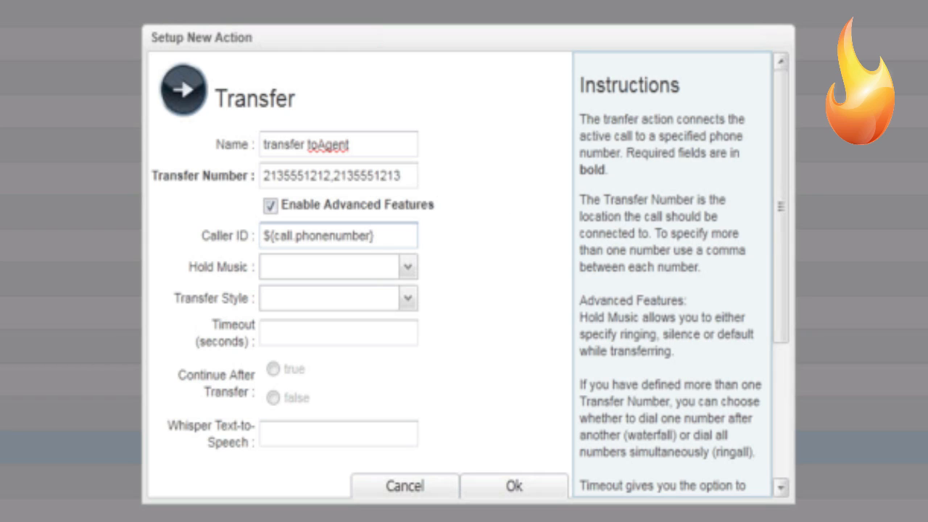
- Set the transfer's hold music to blues and its transfer style to waterfall
left_click(409, 270)
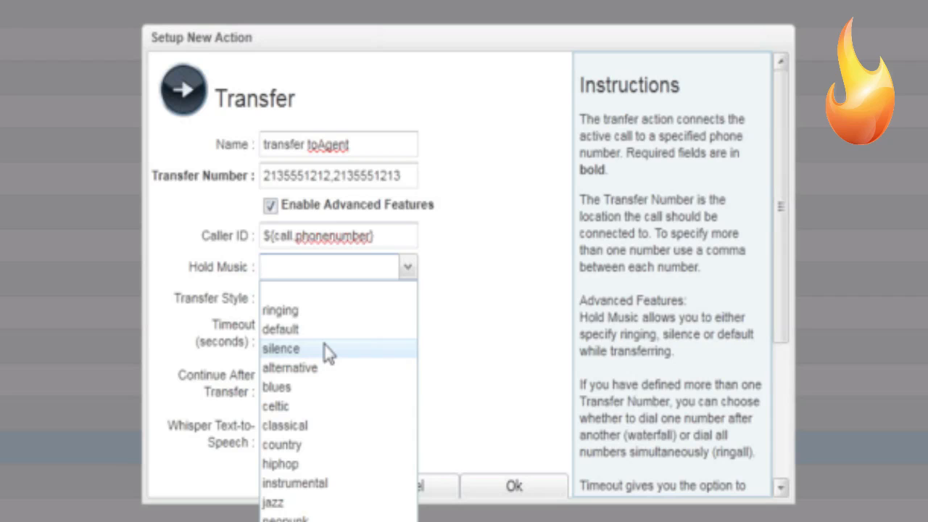
left_click(312, 389)
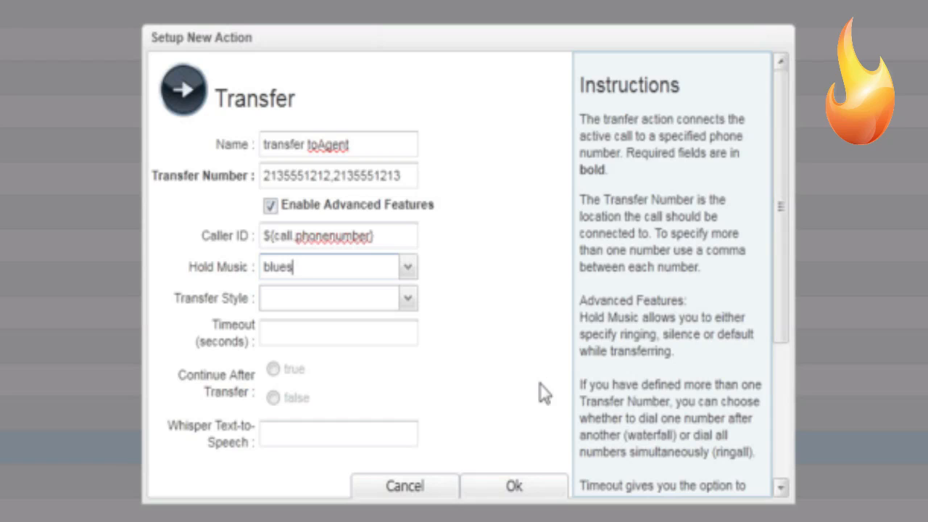
left_click(408, 300)
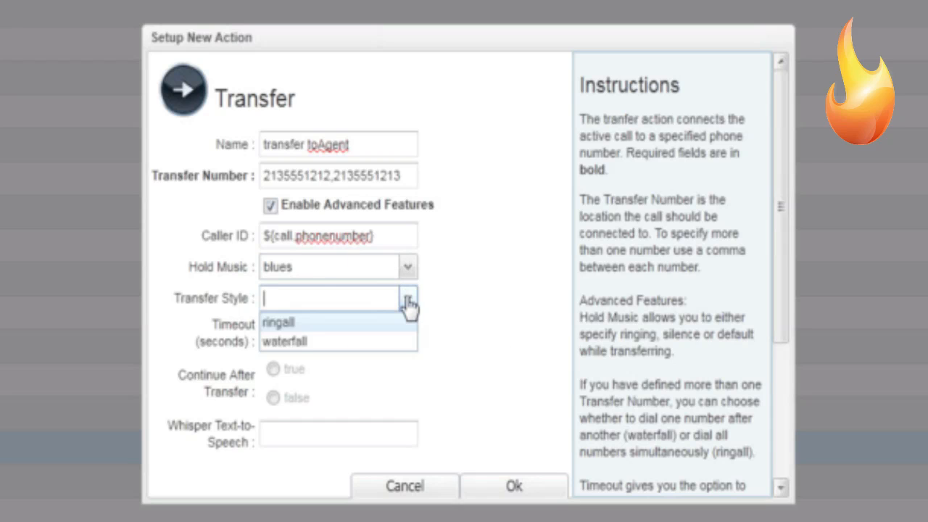
left_click(284, 322)
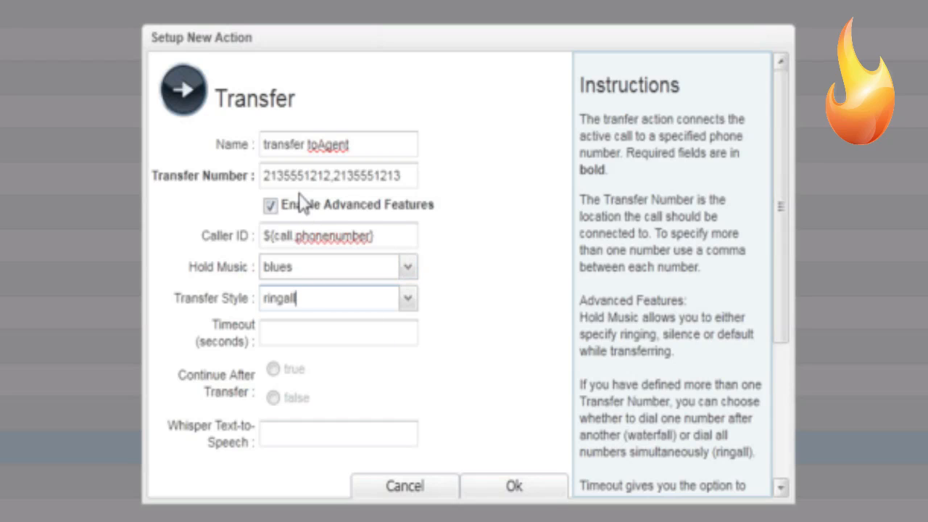
left_click(411, 305)
left_click(335, 340)
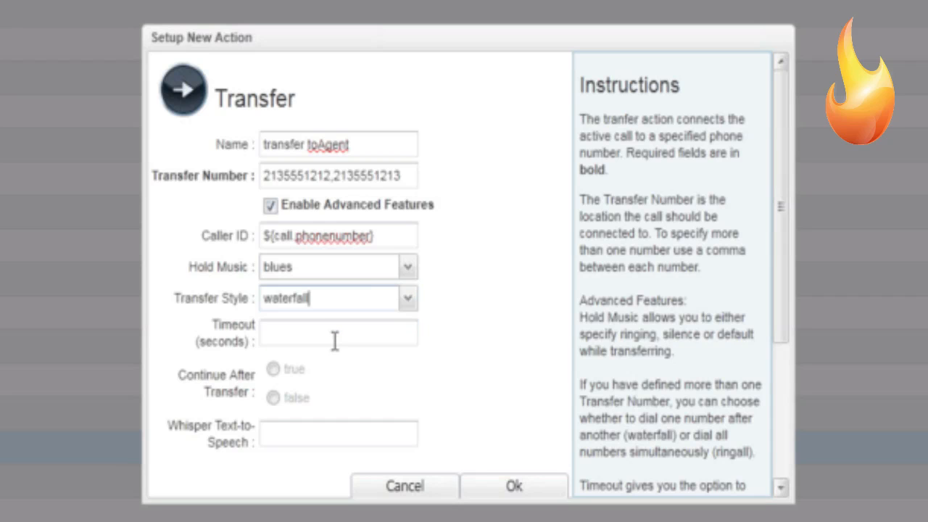
- Set the transfer timeout to 25 seconds, enter "Mortgage business" as the whisper text-to-speech, and accept the Transfer action
left_click(323, 334)
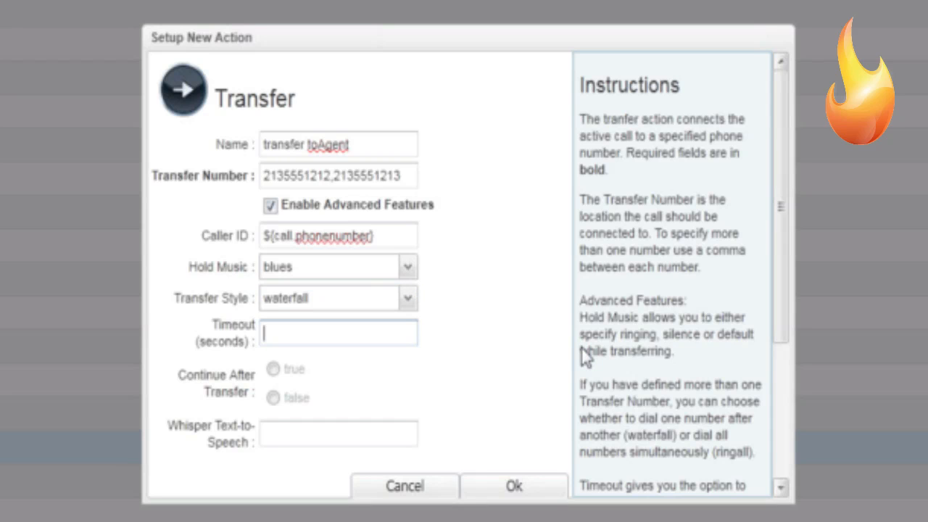
type("25")
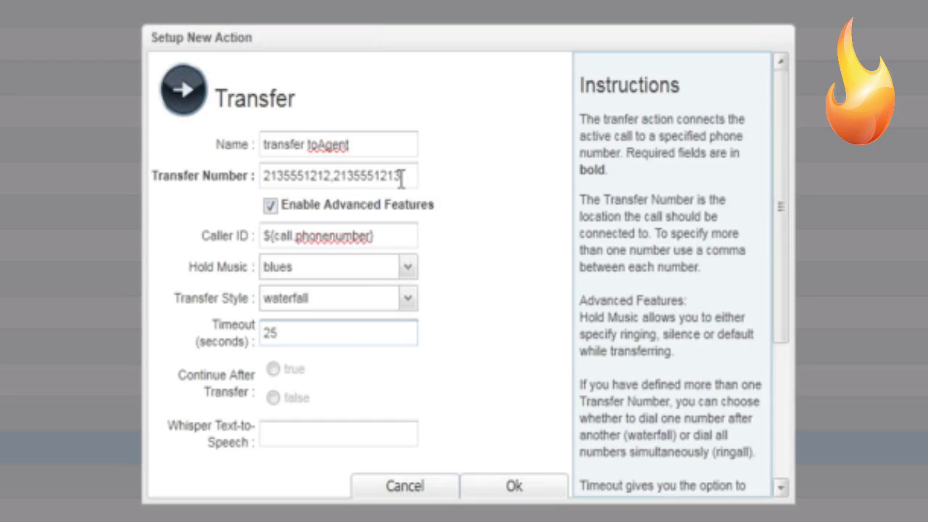
left_click(493, 323)
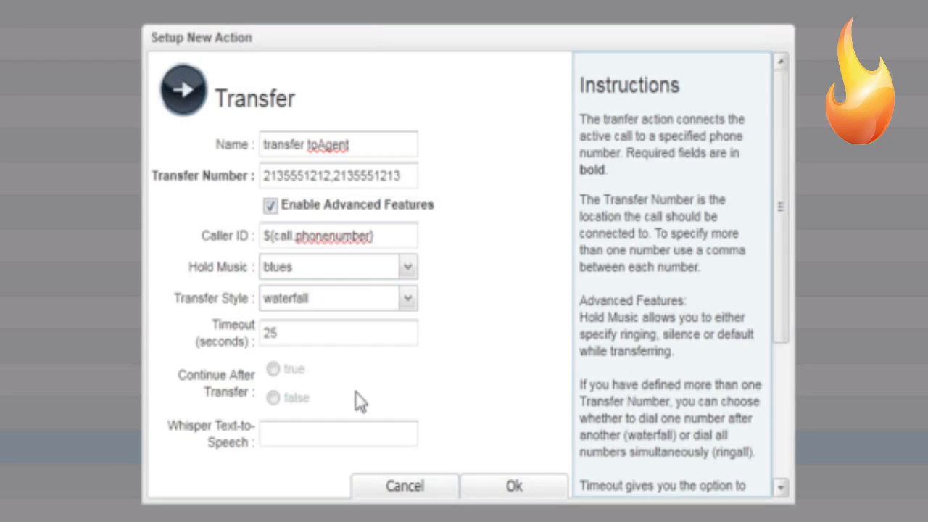
left_click(317, 439)
type("Mortgage")
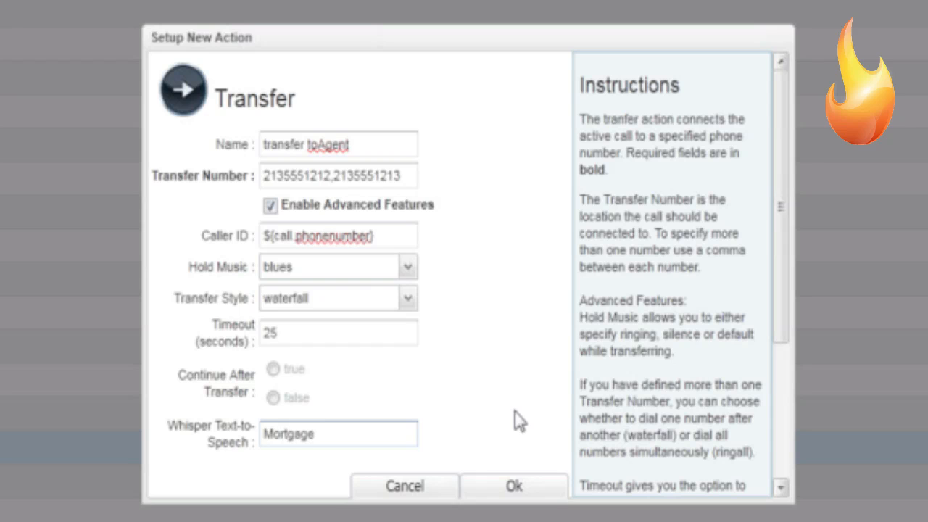
type(" business")
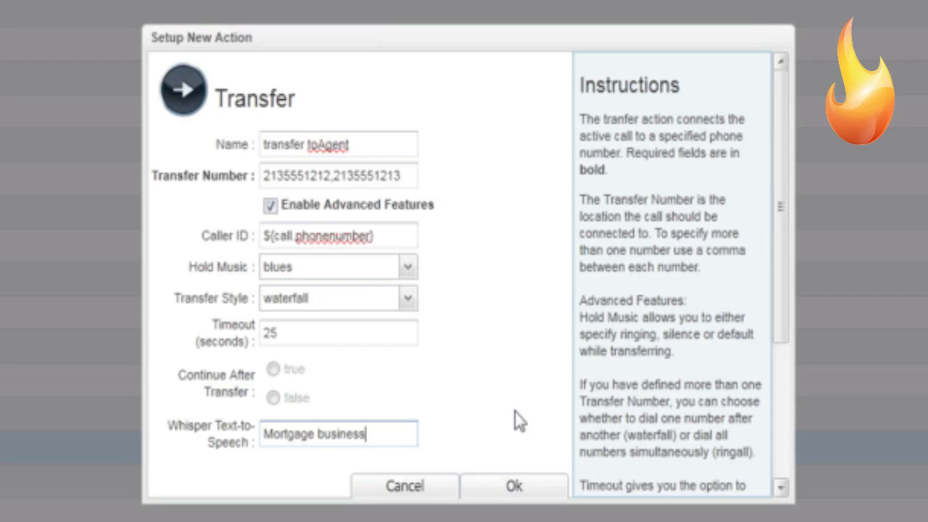
left_click(514, 487)
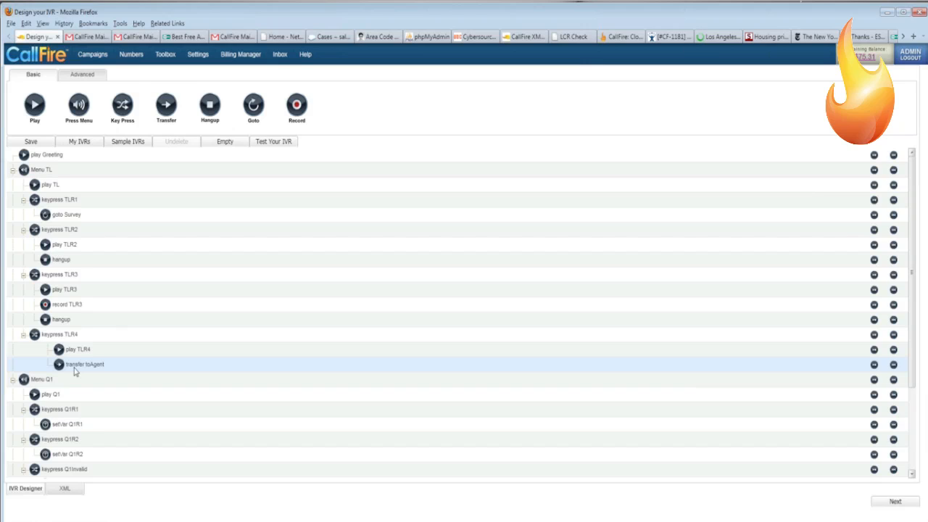
- Save the IVR under the name "IVR Demo 6_1", overwriting the existing file
scroll(232, 391, "down", 3)
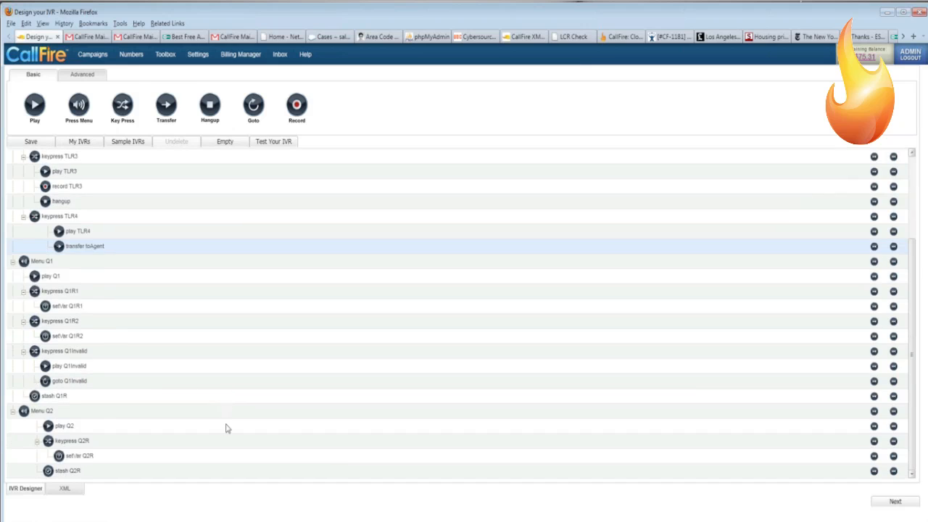
scroll(226, 428, "up", 3)
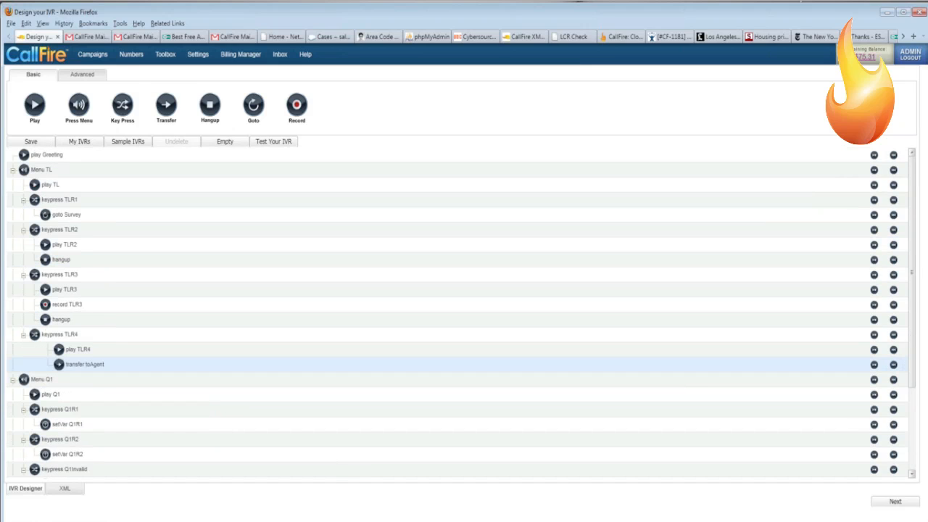
left_click(31, 142)
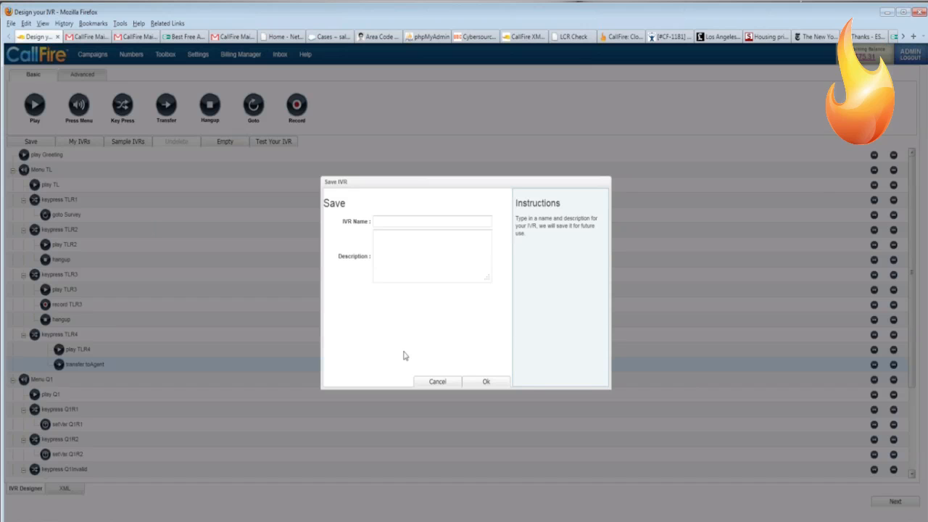
left_click(483, 384)
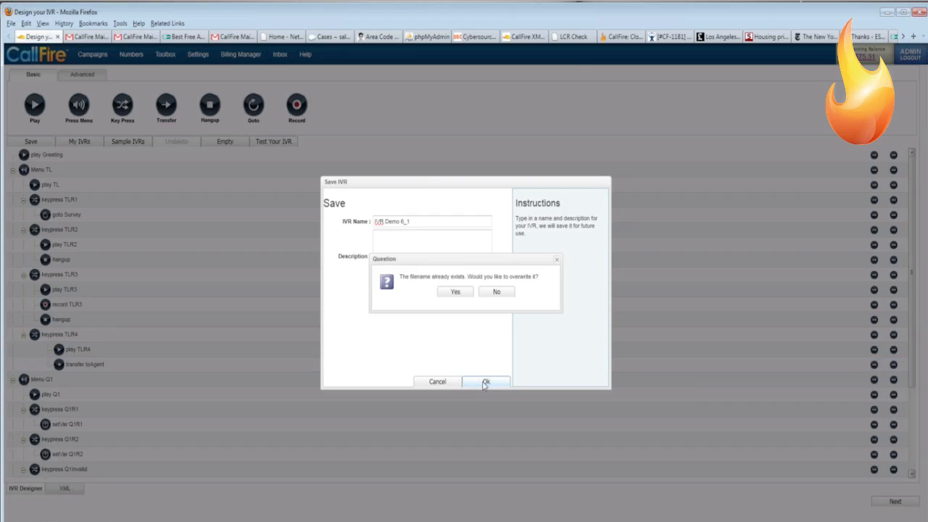
left_click(454, 292)
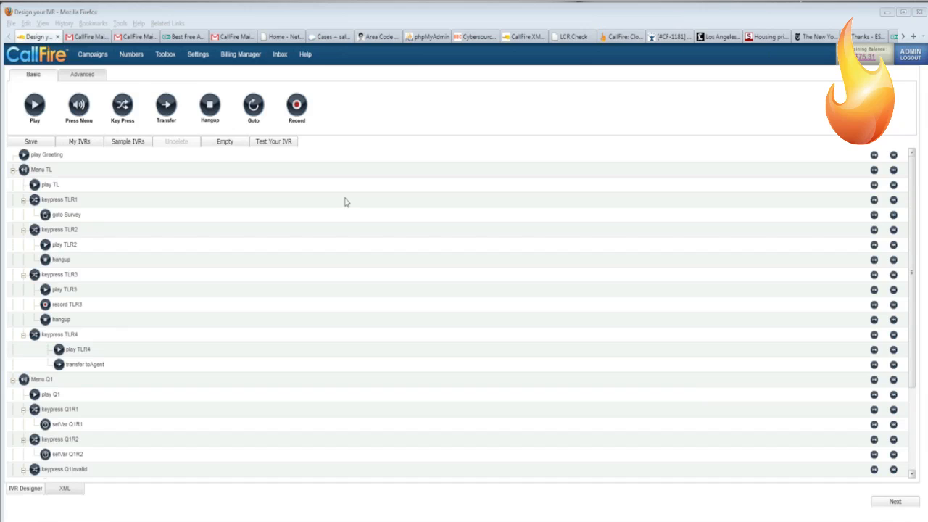
- Load the sample IVR Appointment_Confirmation and examine the text-to-speech message of its Play_Greeting action
left_click(137, 144)
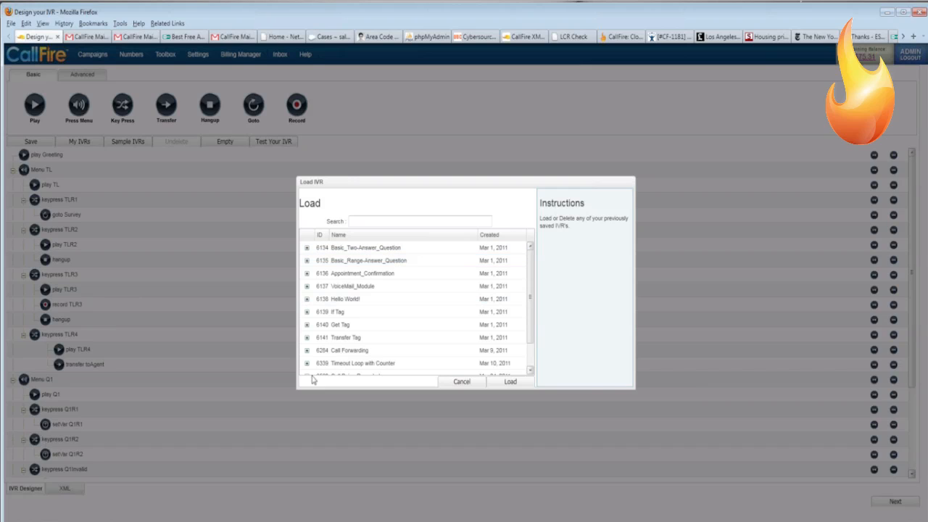
double_click(390, 276)
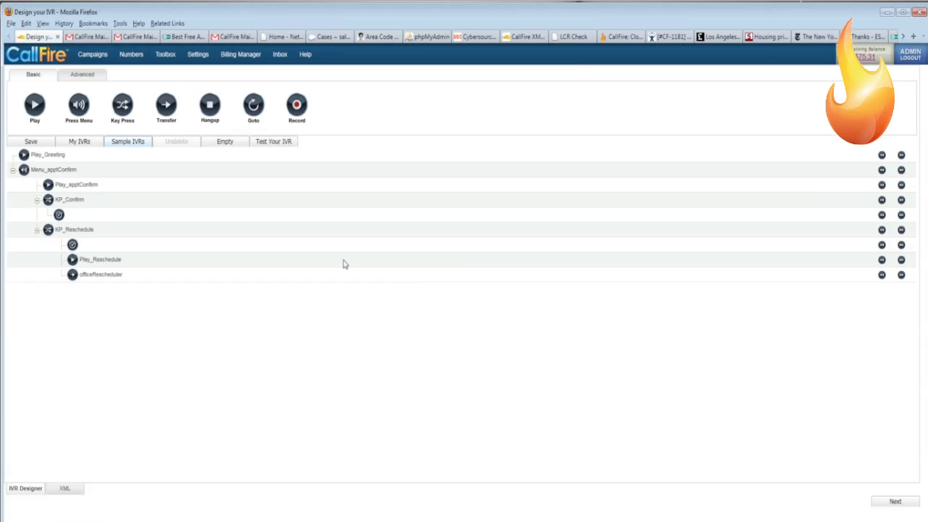
left_click(60, 157)
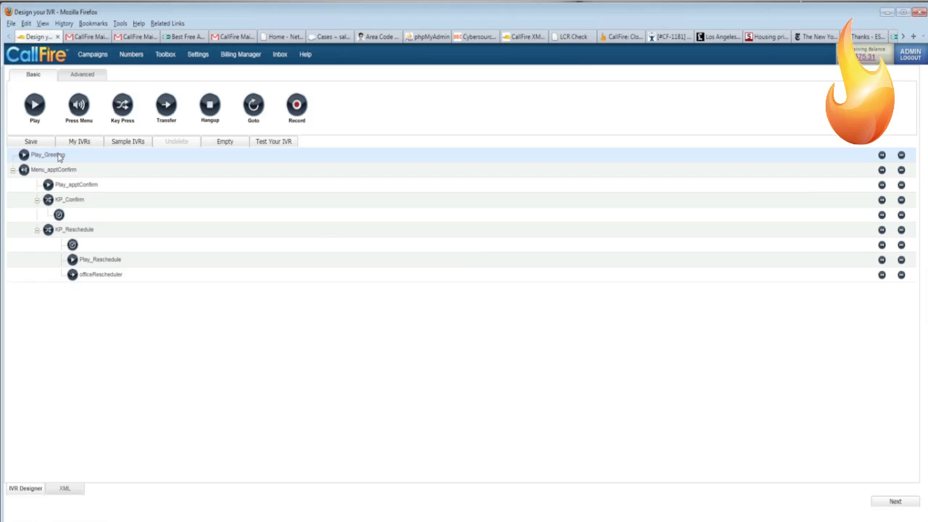
double_click(61, 157)
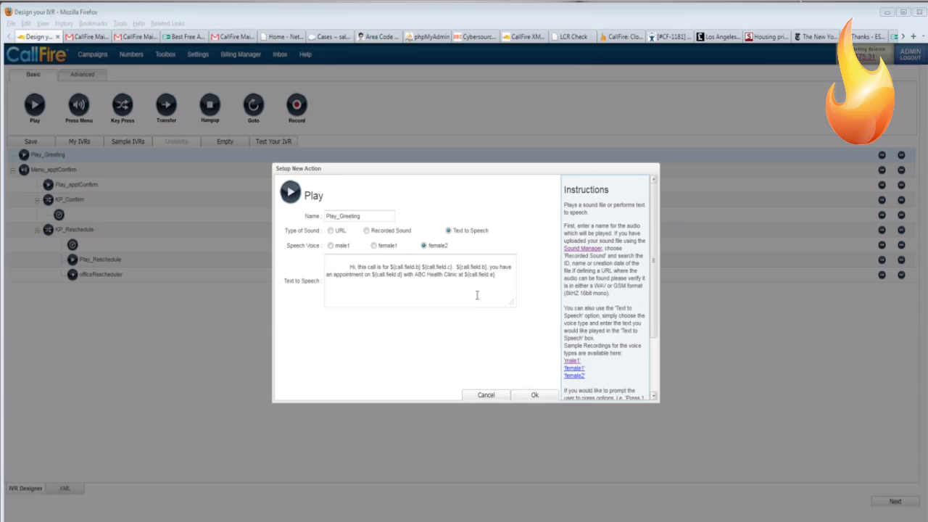
left_click(535, 396)
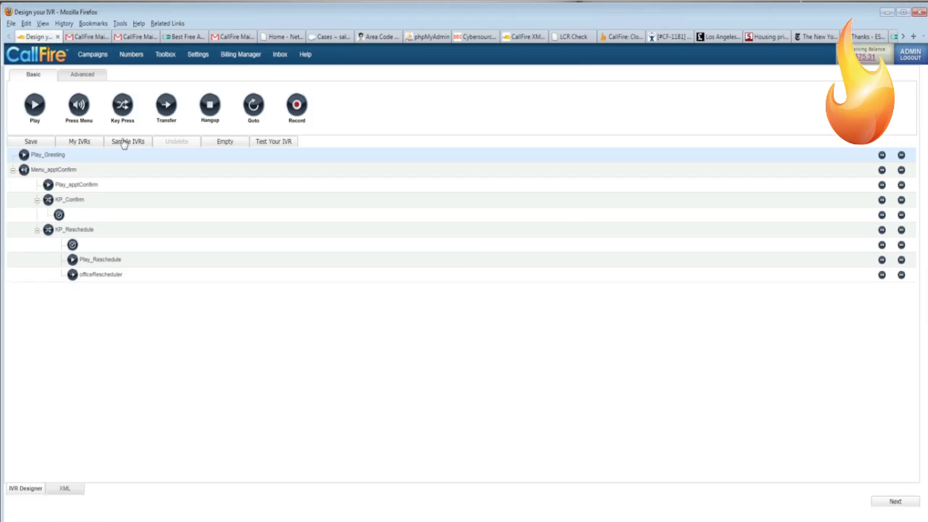
- Load the sample IVR "If Tag" and examine the If_Tag expression and the play_fixCallerid message
left_click(123, 142)
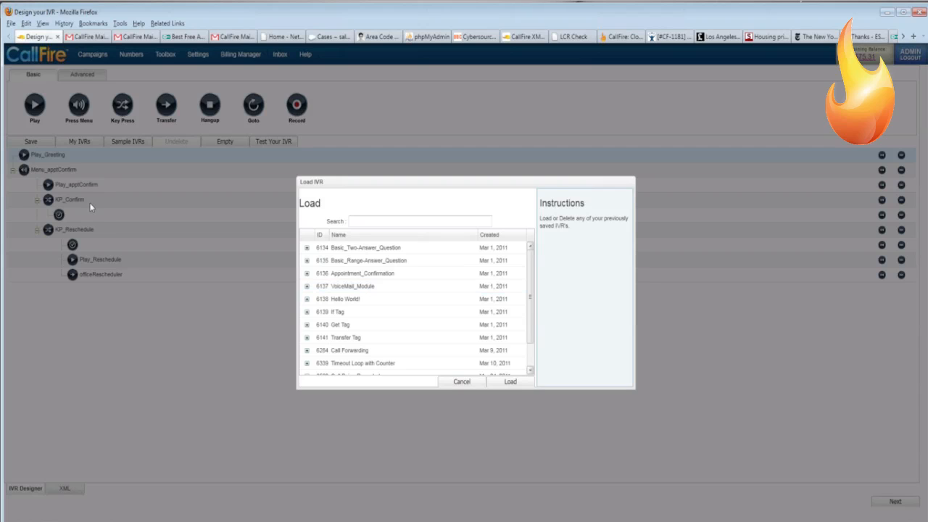
double_click(365, 314)
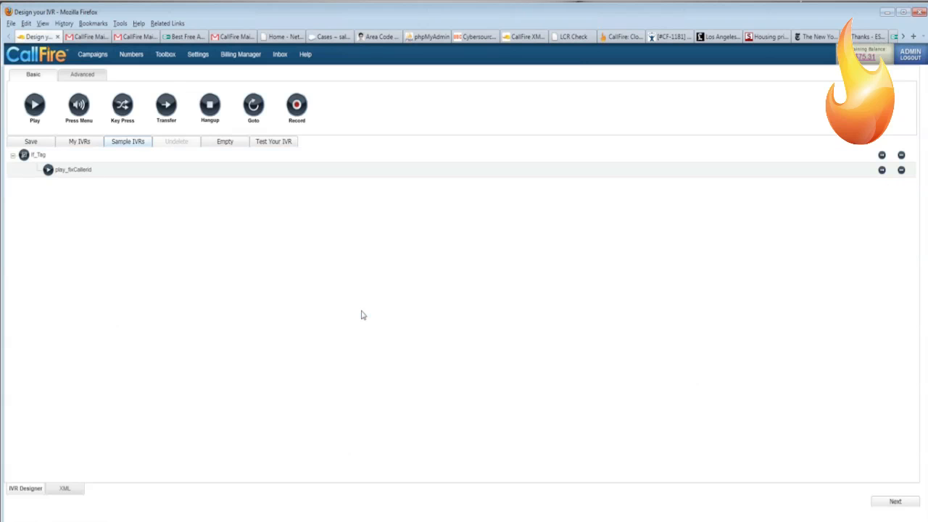
left_click(71, 159)
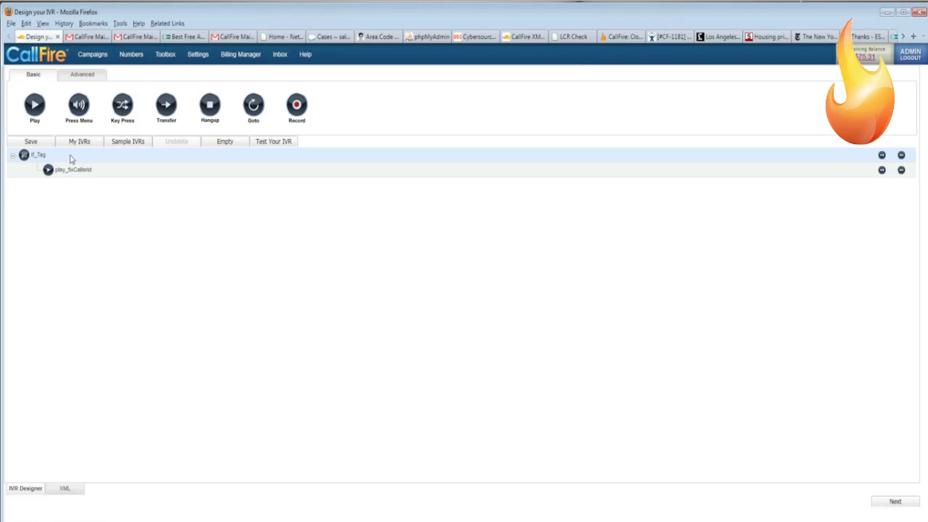
double_click(71, 159)
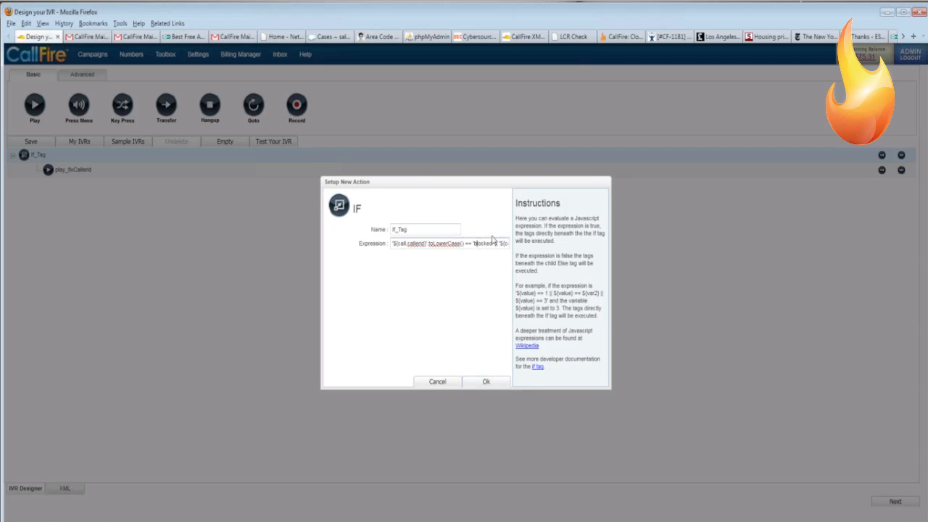
left_click_drag(487, 245, 517, 245)
left_click(447, 382)
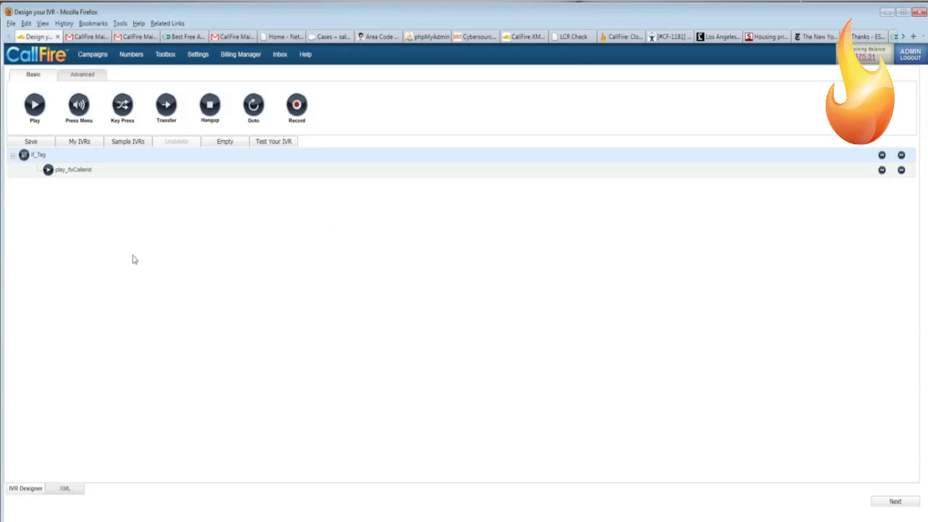
double_click(82, 173)
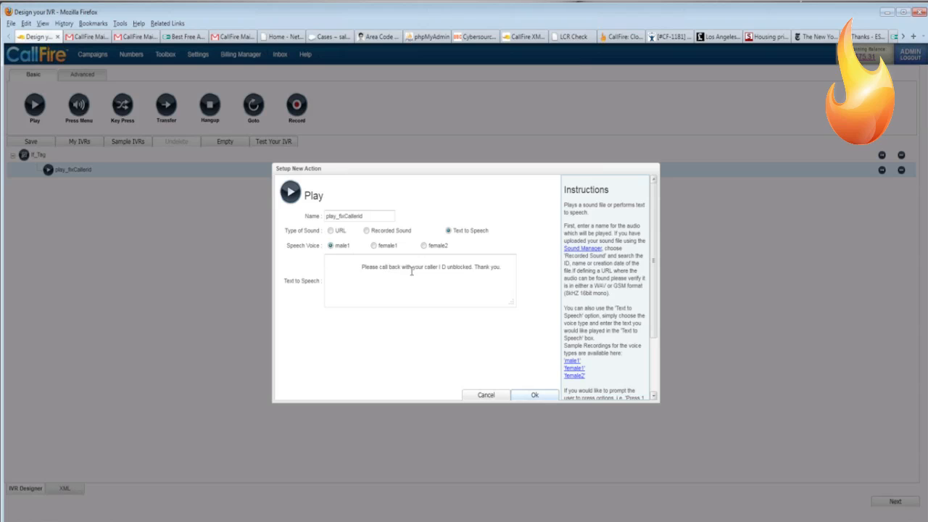
left_click(546, 397)
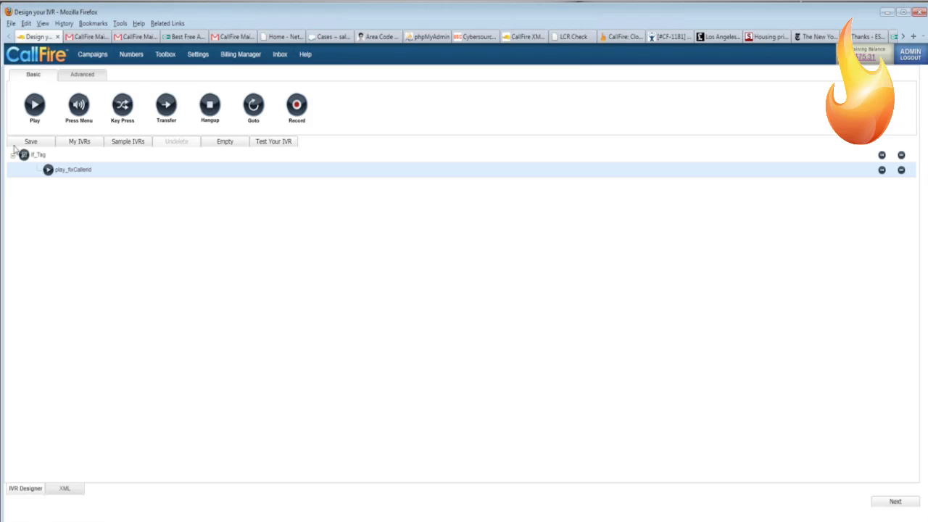
- Look through the rest of the sample IVR list and close it without loading anything
left_click(79, 141)
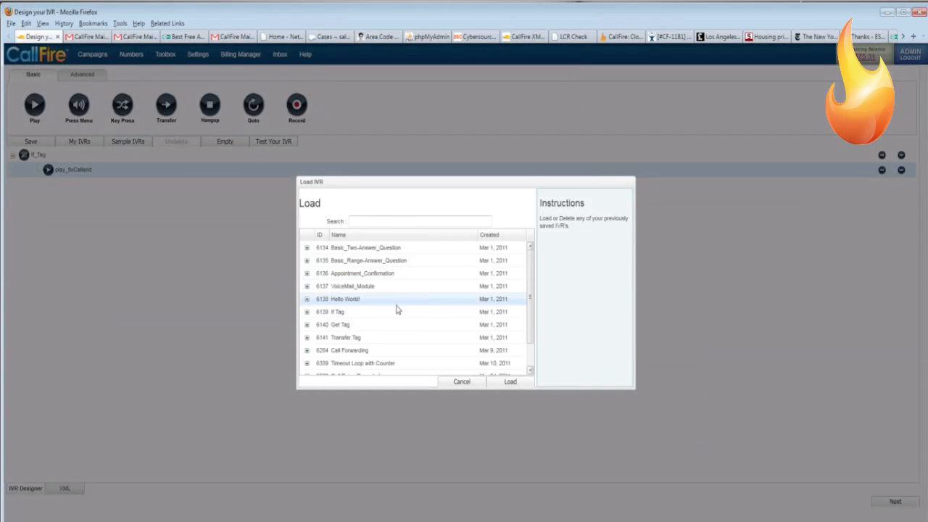
scroll(399, 307, "down", 3)
left_click(349, 307)
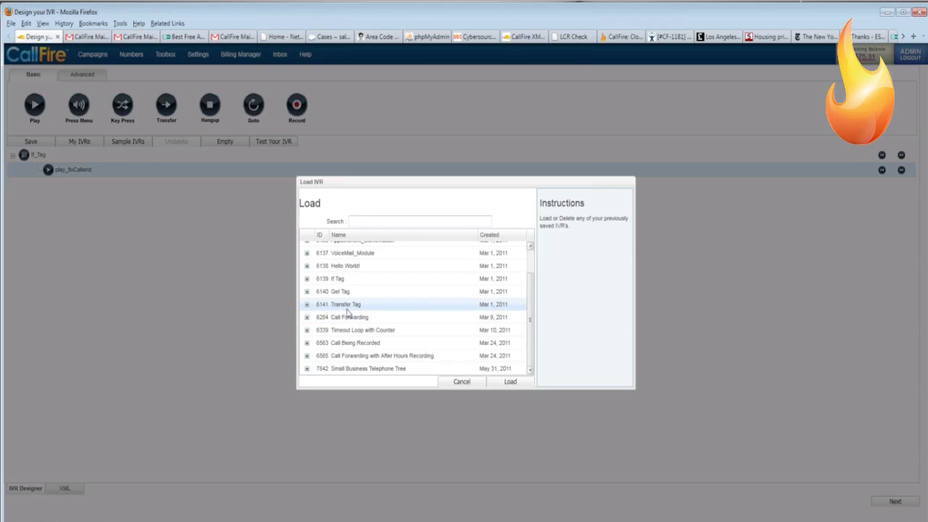
left_click(354, 319)
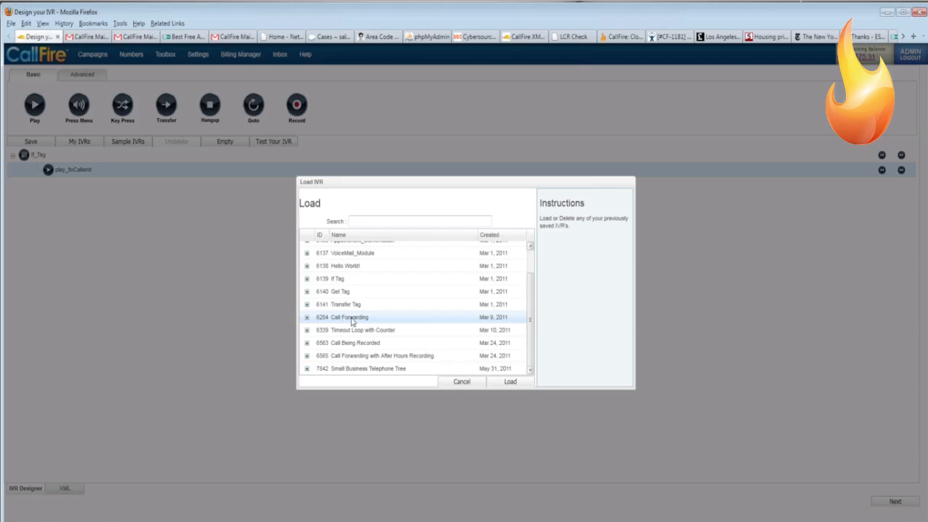
left_click(355, 331)
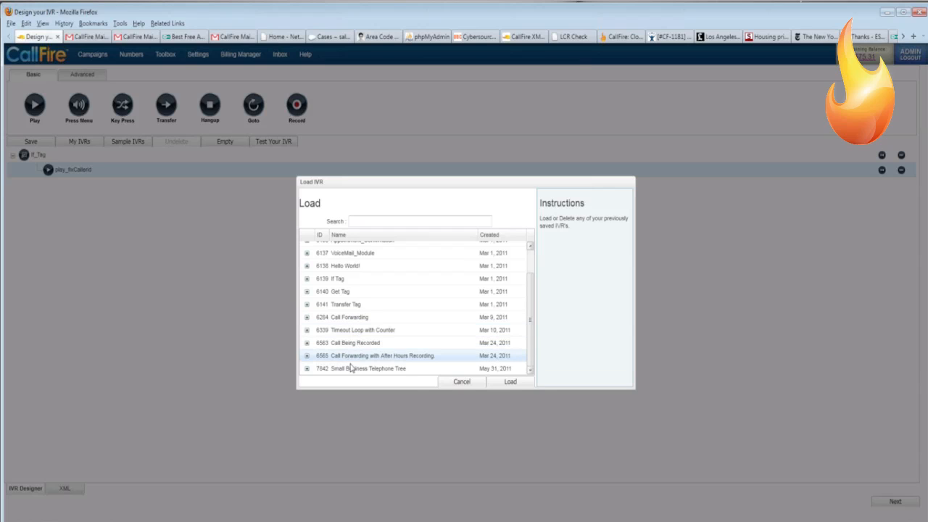
left_click(462, 382)
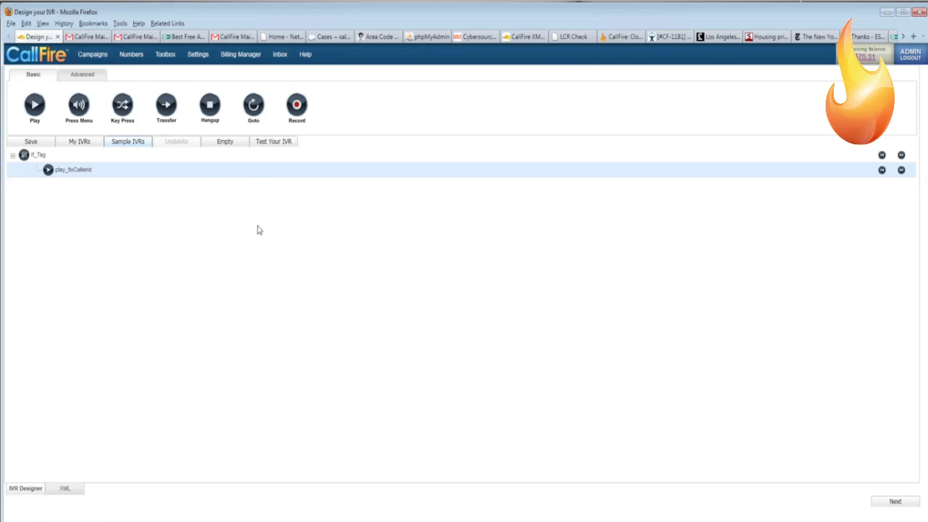
- Open the CallFire Help page with the getting-started topics
mouse_move(307, 57)
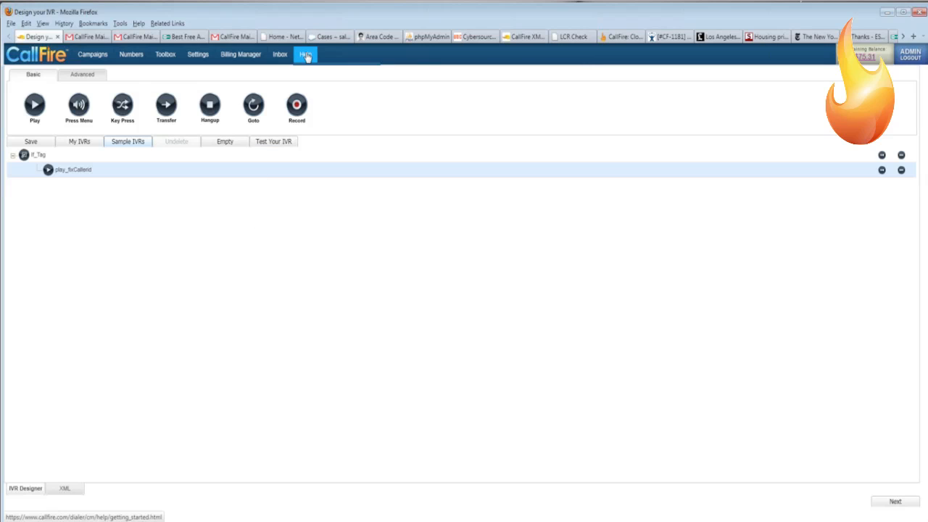
left_click(306, 60)
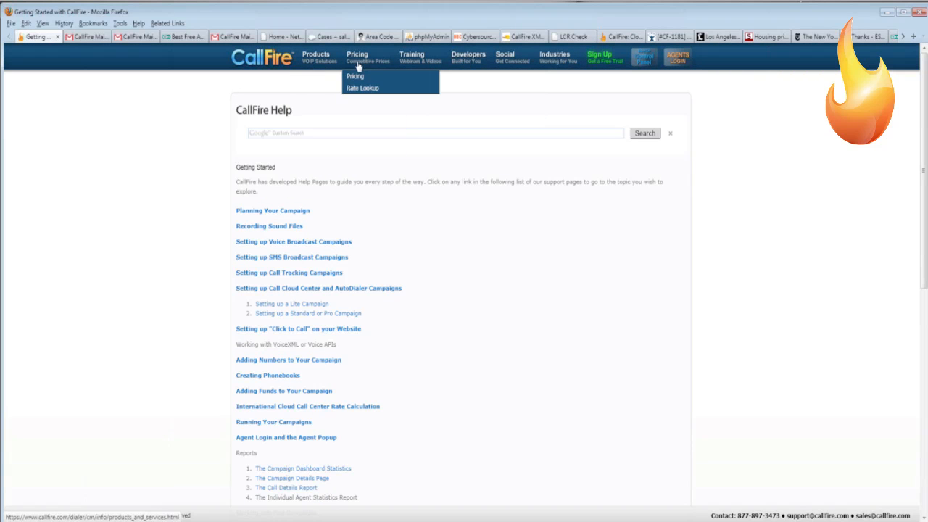
- Open the CallFire XML Documentation from the developer resources and look over its index of XML tags
mouse_move(559, 55)
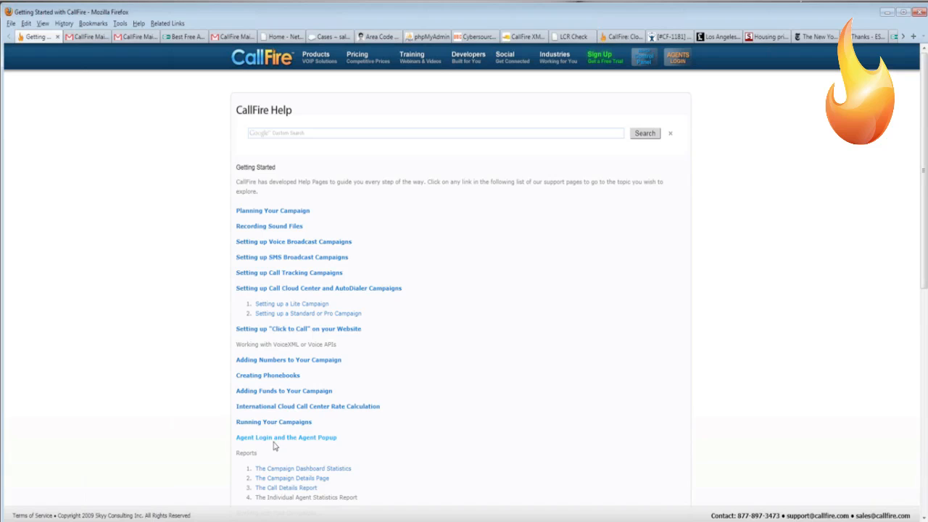
mouse_move(402, 66)
mouse_move(470, 61)
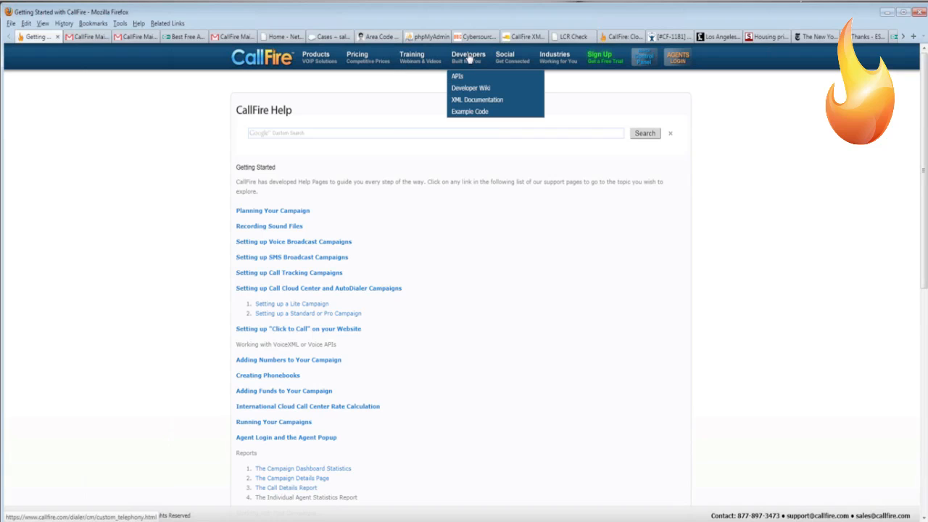
left_click(467, 101)
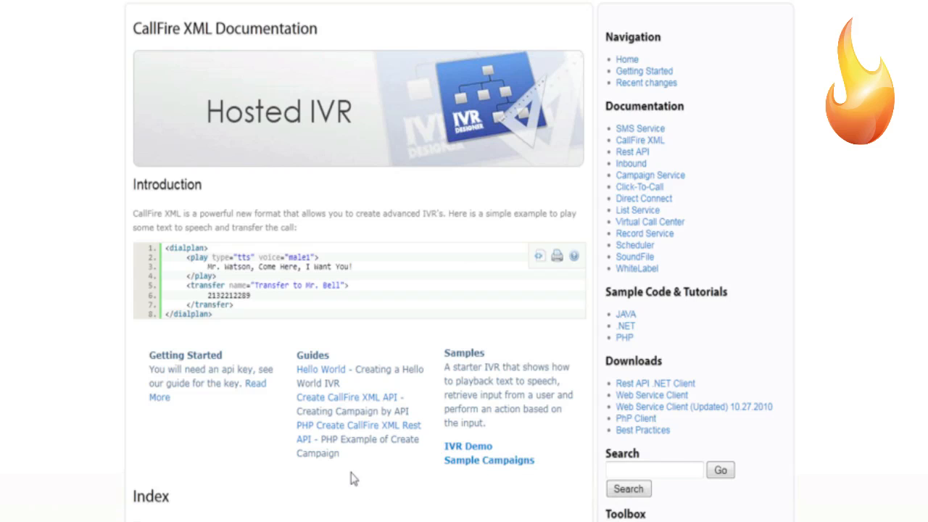
scroll(352, 481, "down", 3)
scroll(348, 467, "down", 3)
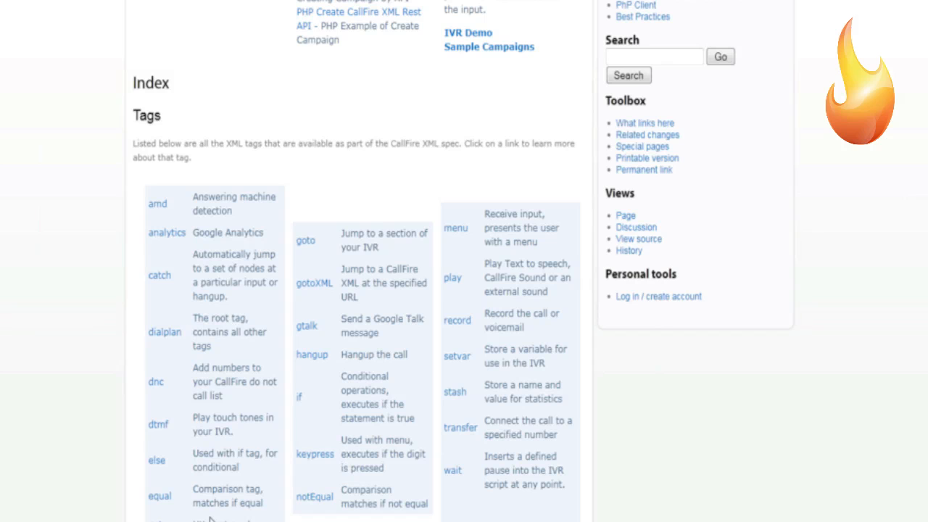
scroll(355, 419, "up", 1)
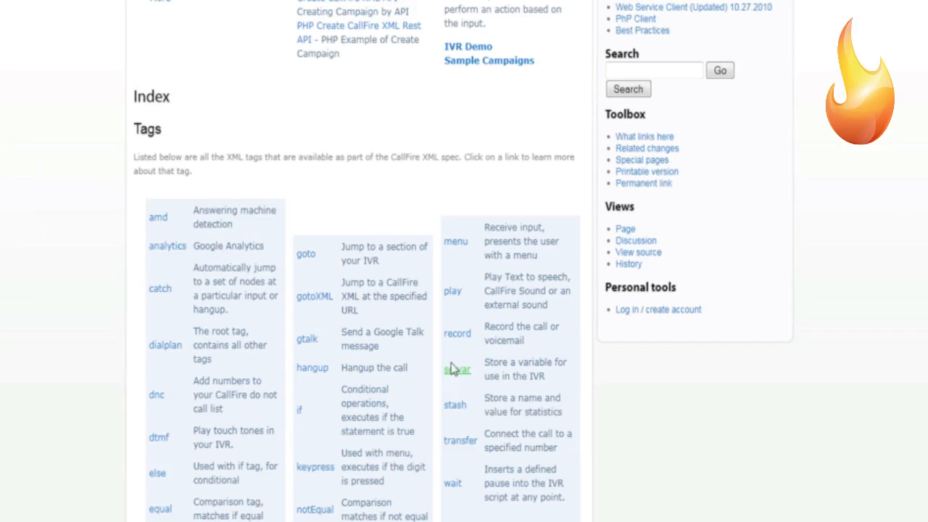
- Open the setvar tag's reference page and read its definition, attributes and examples
left_click(452, 371)
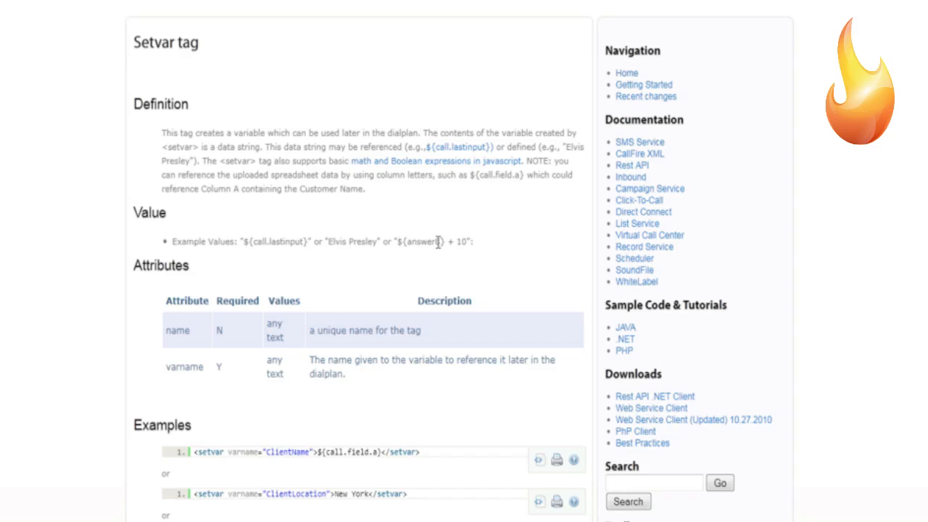
scroll(221, 301, "down", 3)
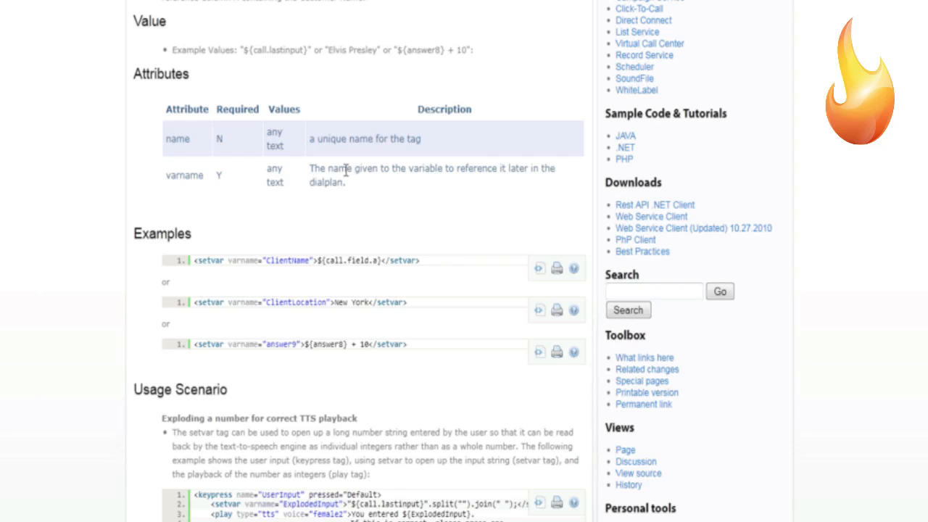
scroll(210, 251, "down", 5)
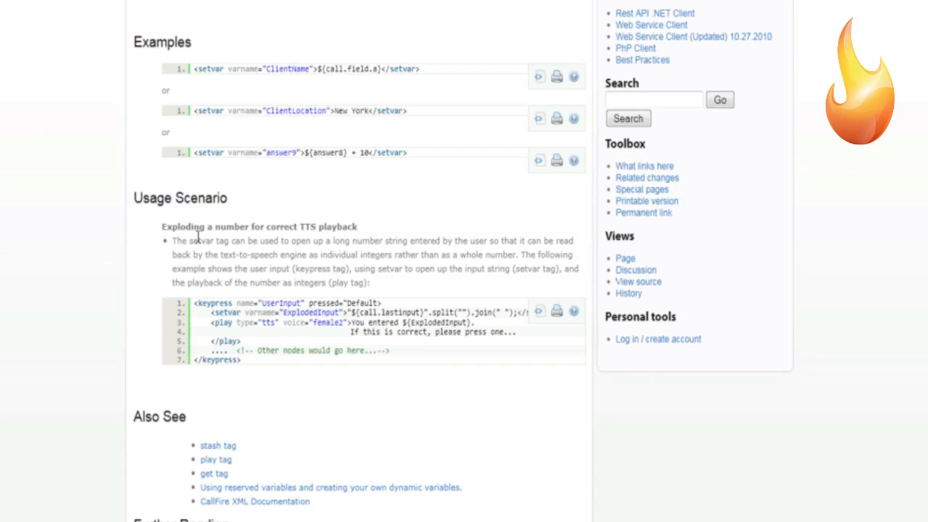
- Examine the setvar usage scenario for exploding a number, highlighting its description and the split/join expression, and return to the XML documentation
left_click_drag(189, 241, 388, 294)
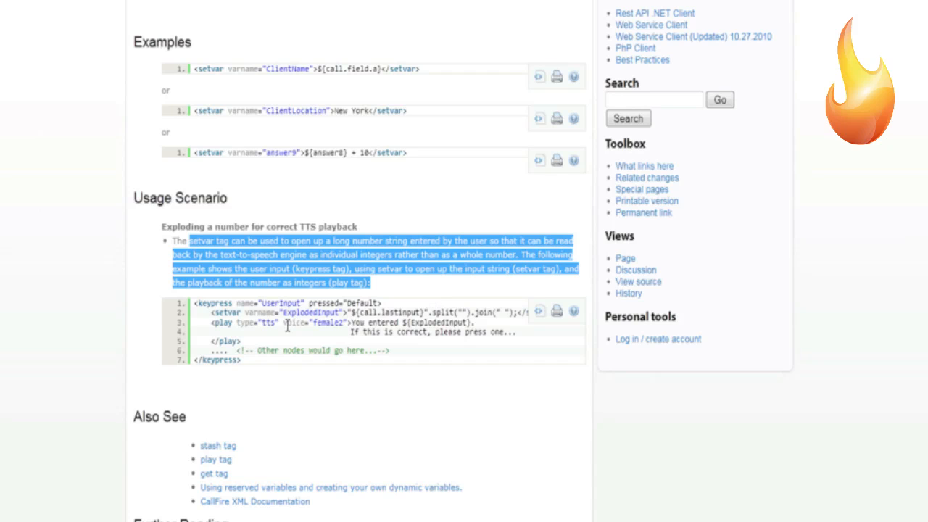
left_click_drag(266, 322, 262, 322)
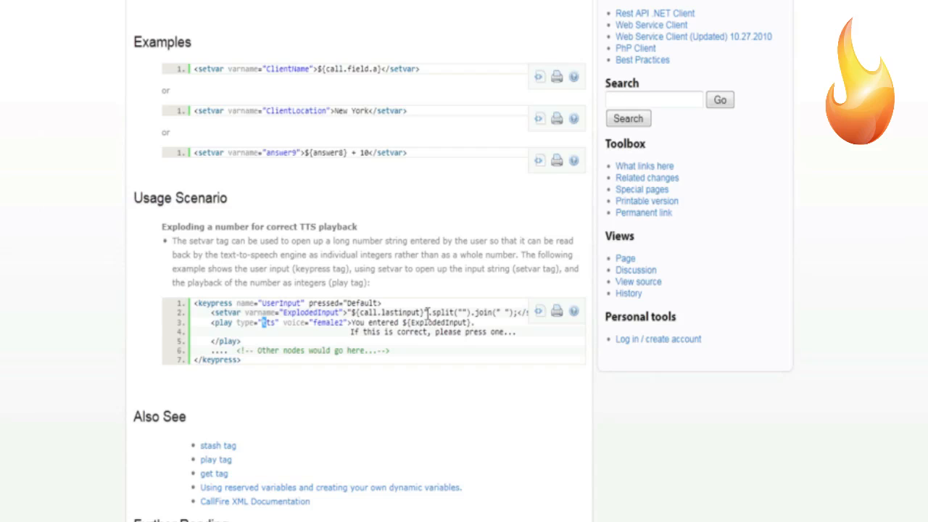
left_click_drag(428, 312, 511, 313)
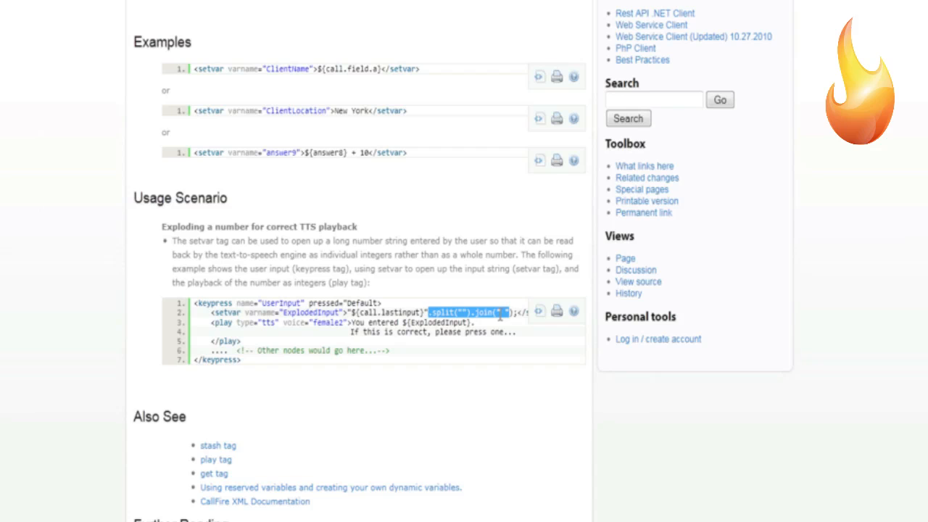
left_click(424, 338)
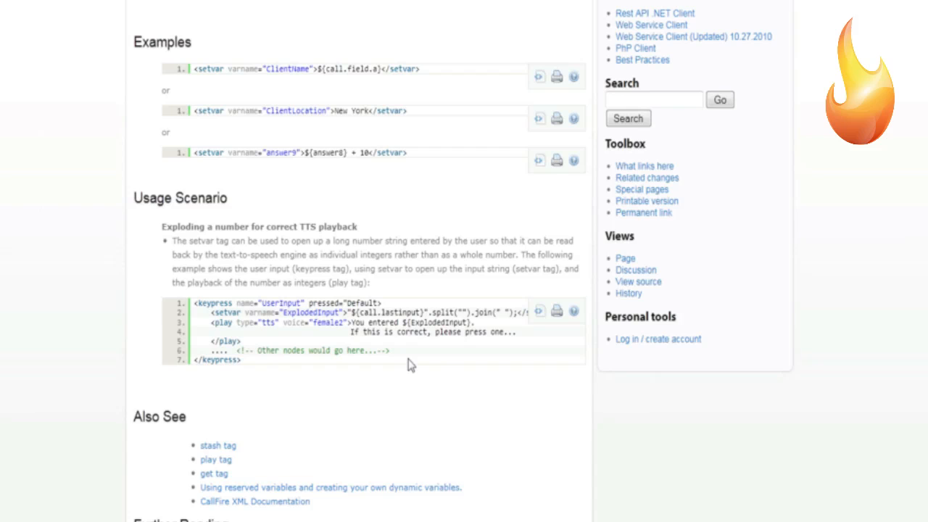
scroll(411, 365, "down", 3)
key("alt+Left")
- Open the page on reserved and dynamic variables, examine the reserved and date-and-time variable lists, and return to the documentation
scroll(406, 335, "down", 4)
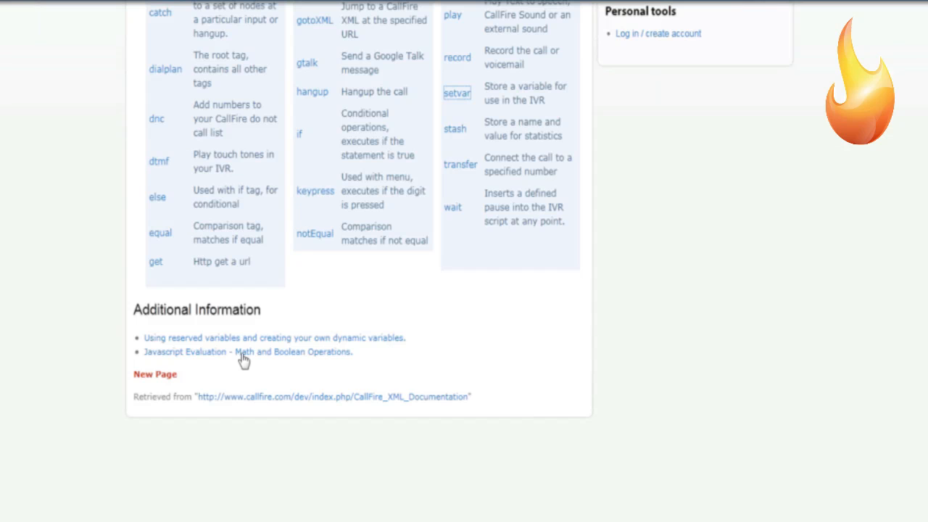
left_click(176, 340)
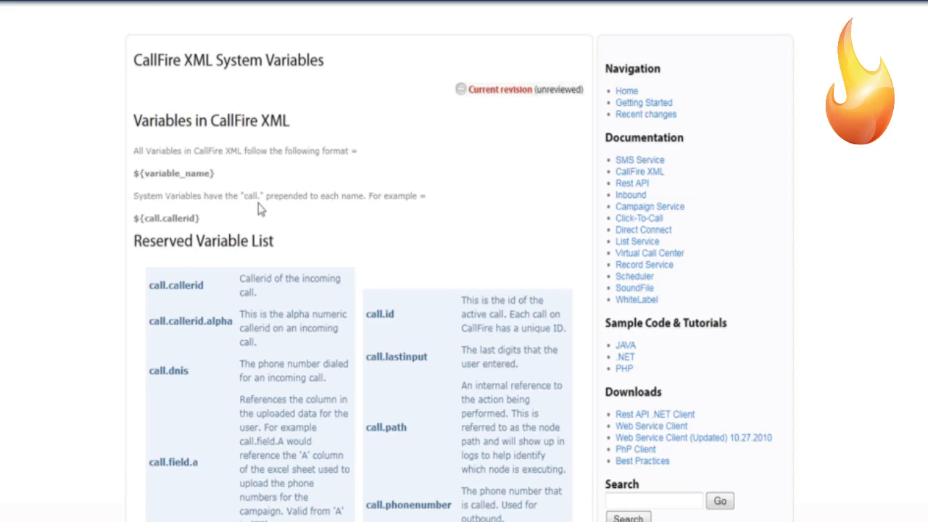
scroll(241, 313, "down", 2)
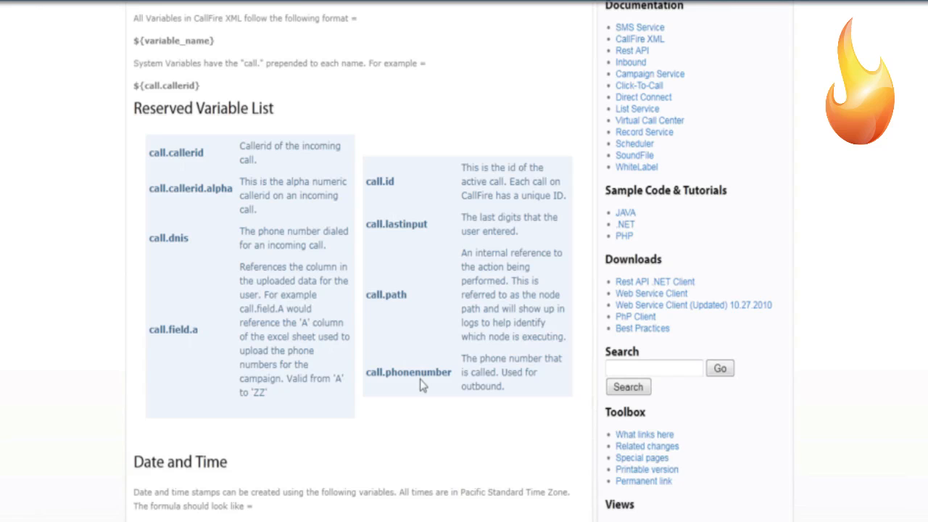
scroll(424, 381, "down", 4)
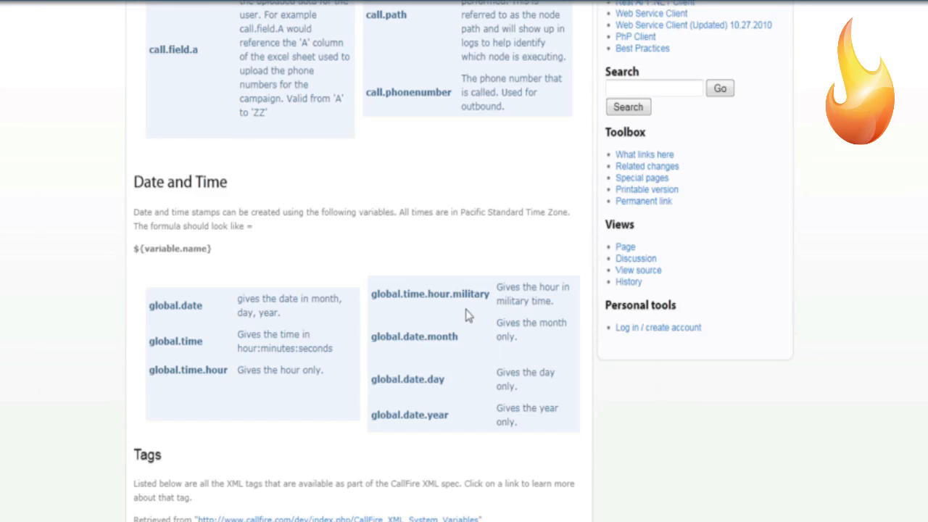
scroll(897, 430, "up", 6)
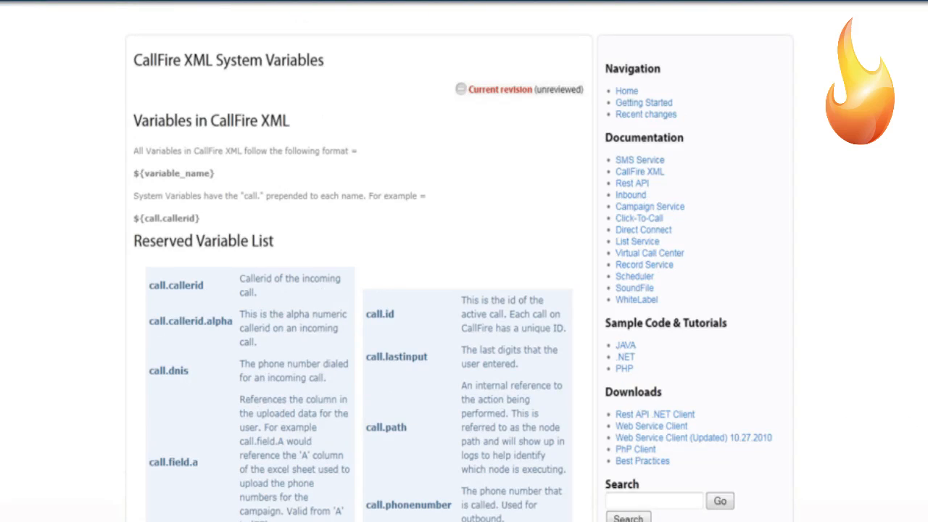
key("alt+Left")
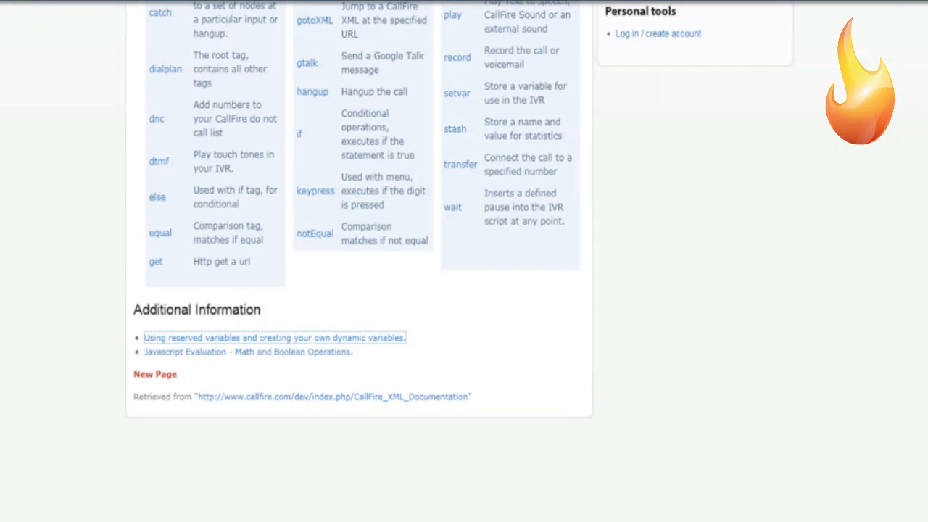
- Open Candidate Poll 1 from the Political category of the sample campaigns and look through its XML script
scroll(464, 261, "up", 10)
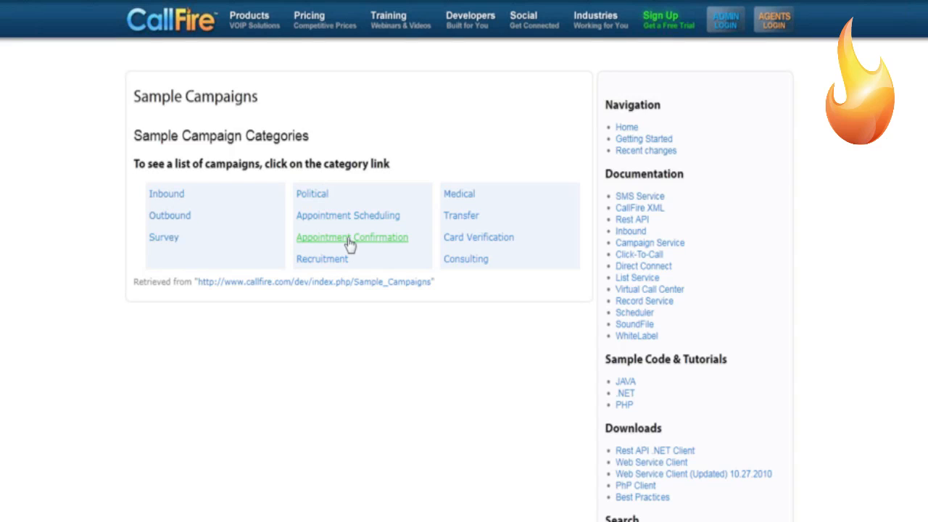
left_click(304, 200)
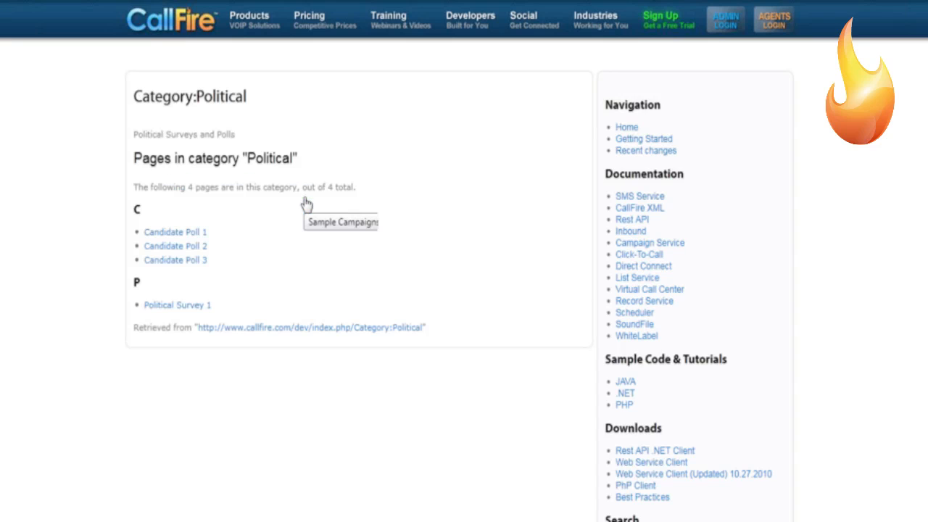
left_click(161, 239)
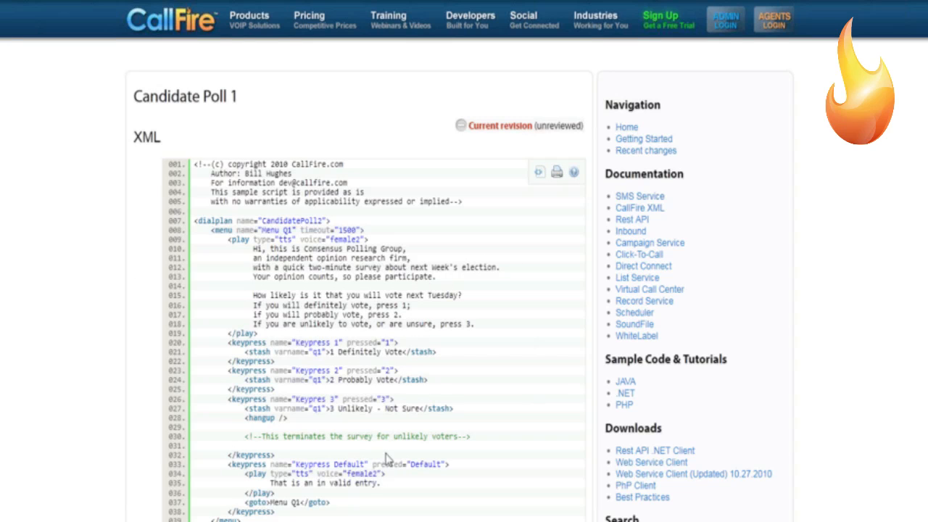
scroll(420, 468, "down", 3)
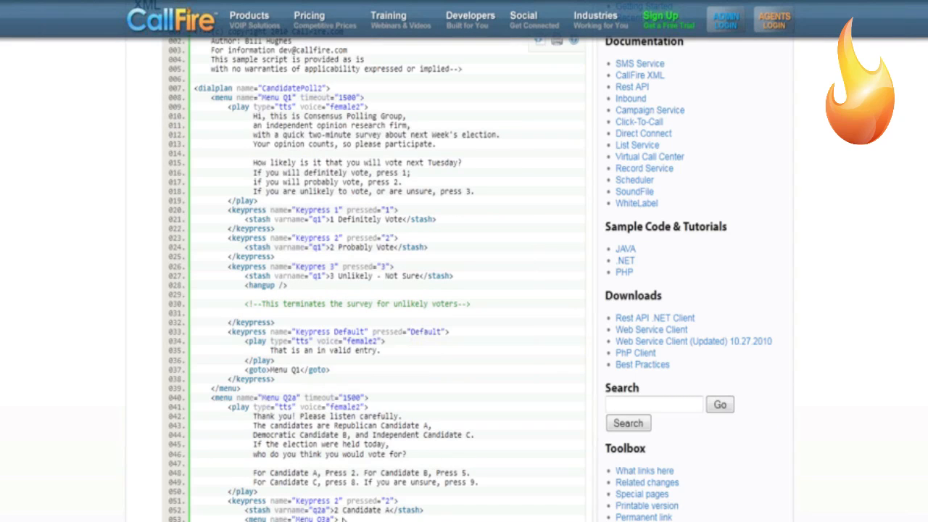
scroll(461, 468, "up", 3)
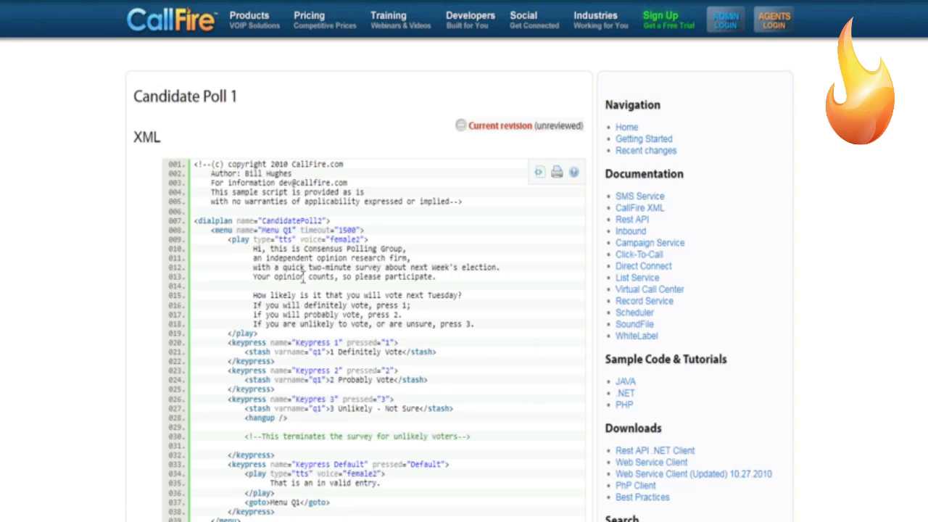
- View the Candidate Poll 1 XML as plain source, highlight the beginning of its dialplan code and close the source window
left_click_drag(224, 220, 380, 496)
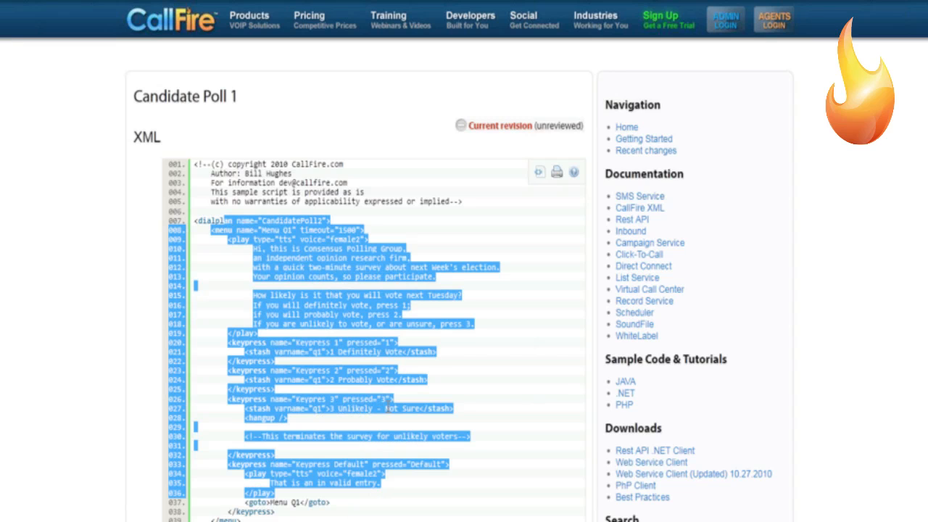
left_click(540, 174)
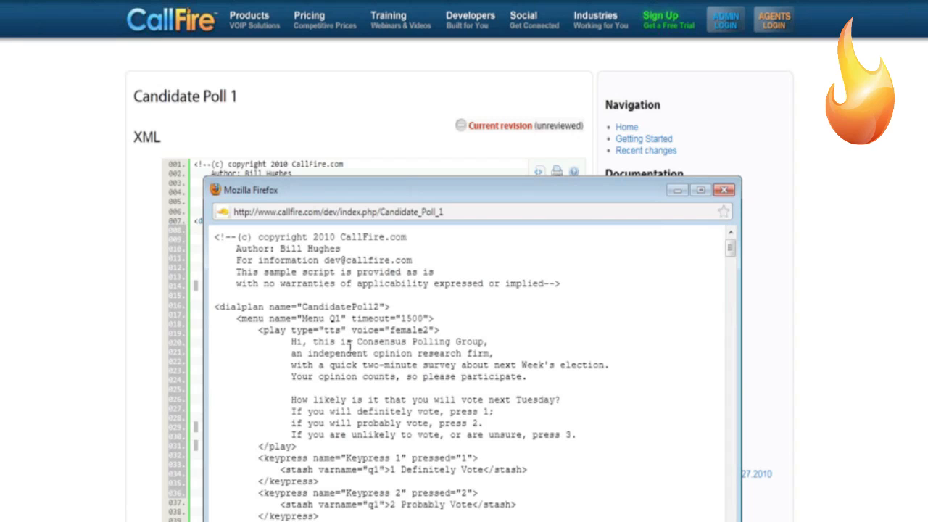
scroll(301, 370, "down", 5)
scroll(290, 348, "up", 5)
left_click_drag(219, 307, 518, 501)
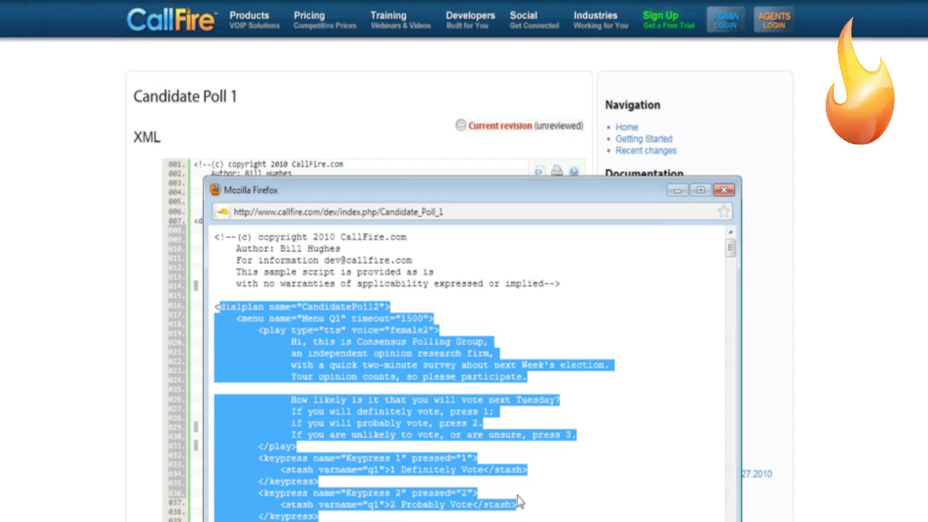
left_click(724, 190)
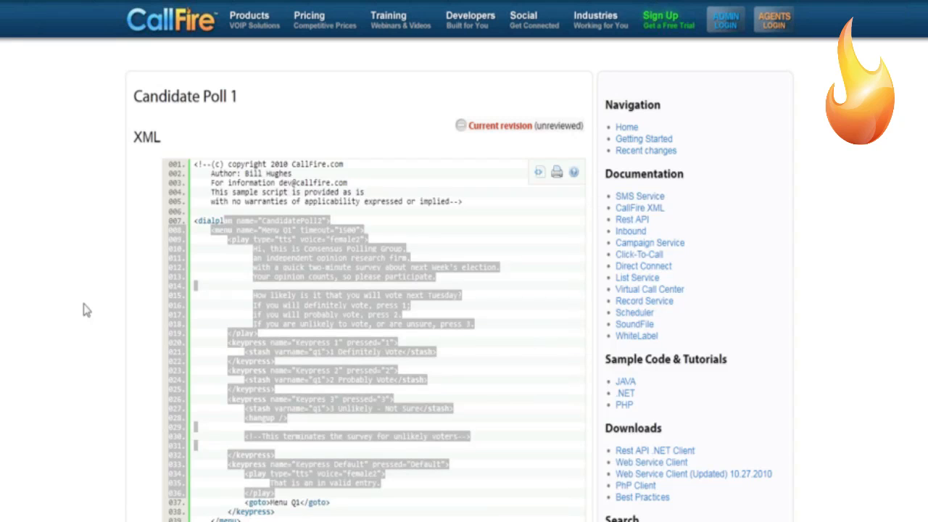